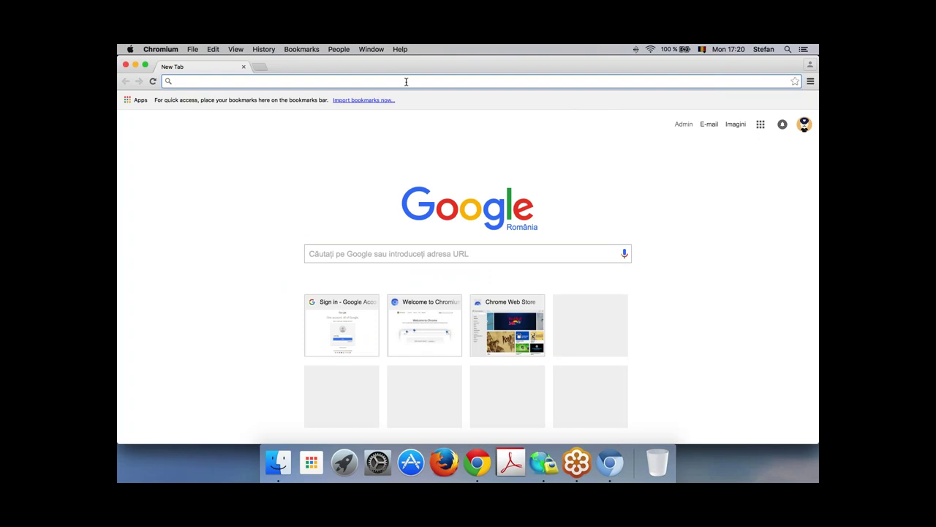
Step: Load admin.google.com in Chromium to reach the admin account's password re-entry page
text(admin.google.com)
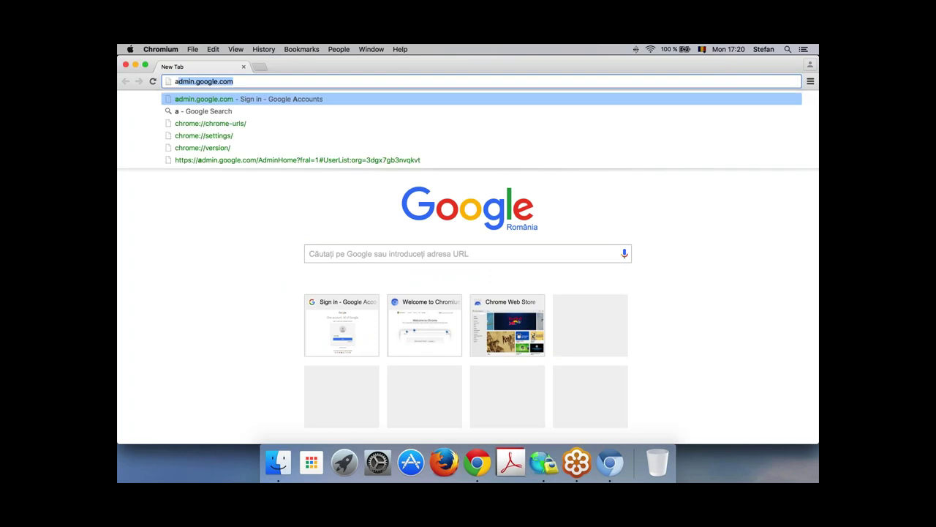
key(Right)
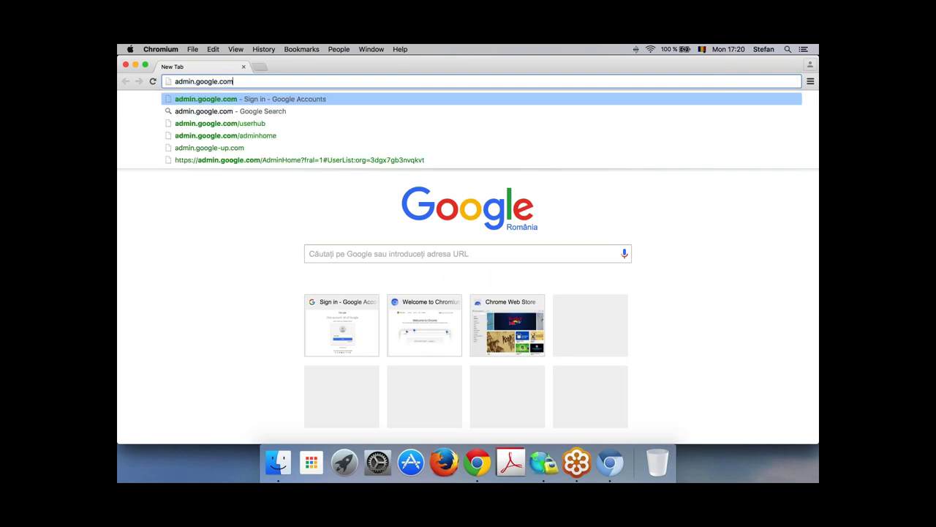
key(Return)
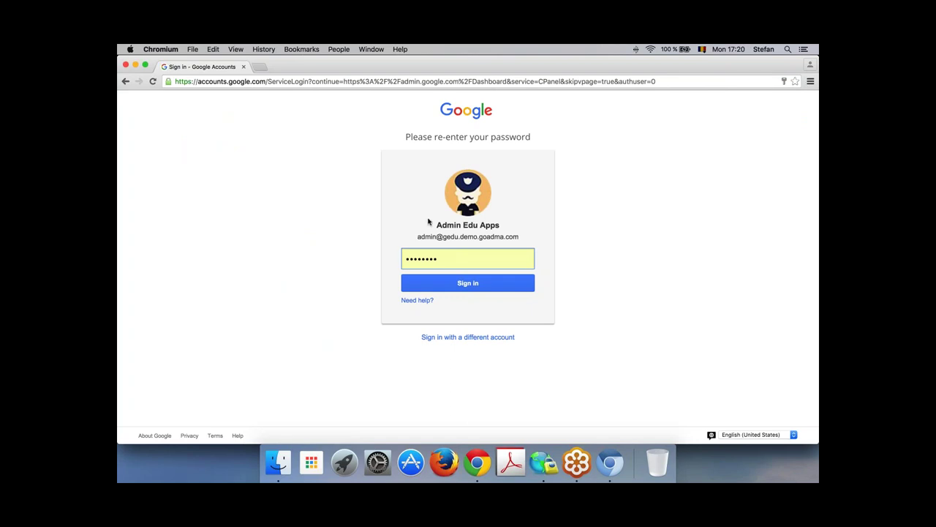
Step: Sign in to the Admin console with the saved administrator password
click(520, 290)
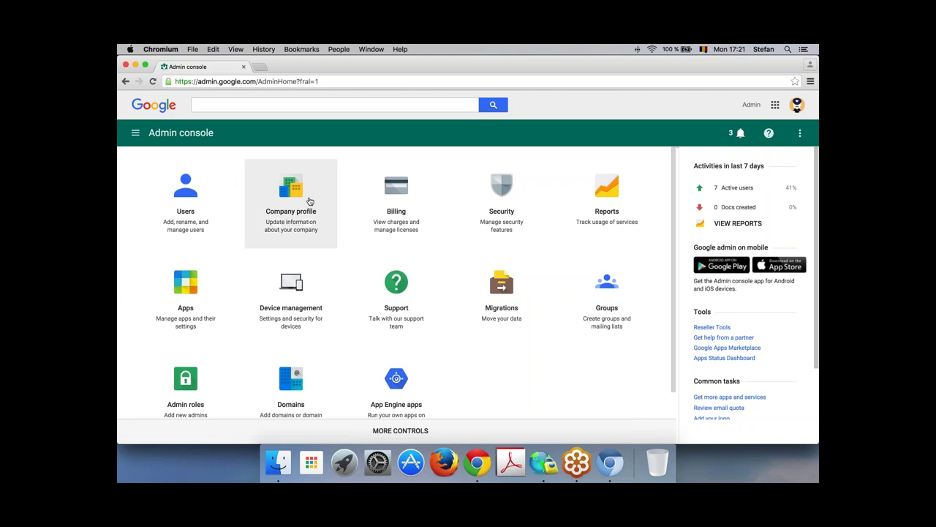
Step: Open Company profile's Profile settings and highlight the admin domain under Contact information
click(308, 220)
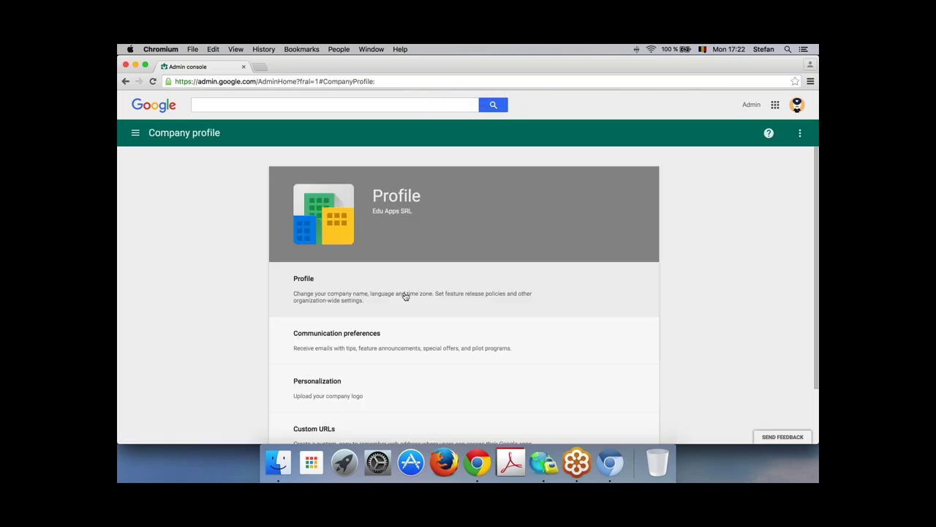
scroll(439, 262, down, 2)
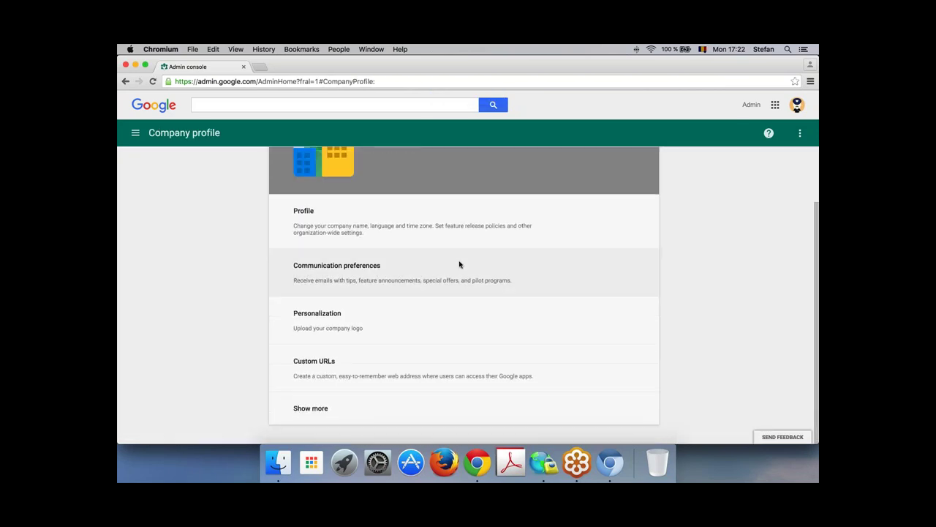
click(379, 239)
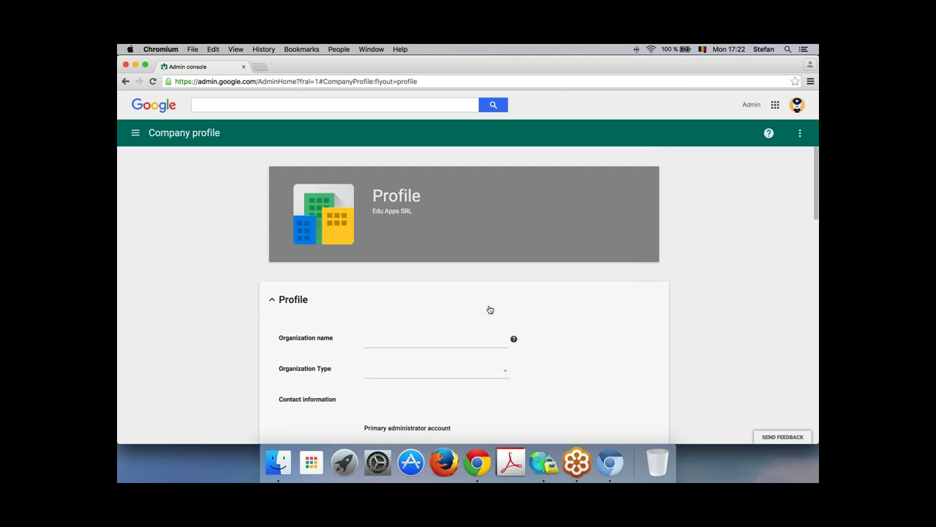
scroll(490, 310, down, 5)
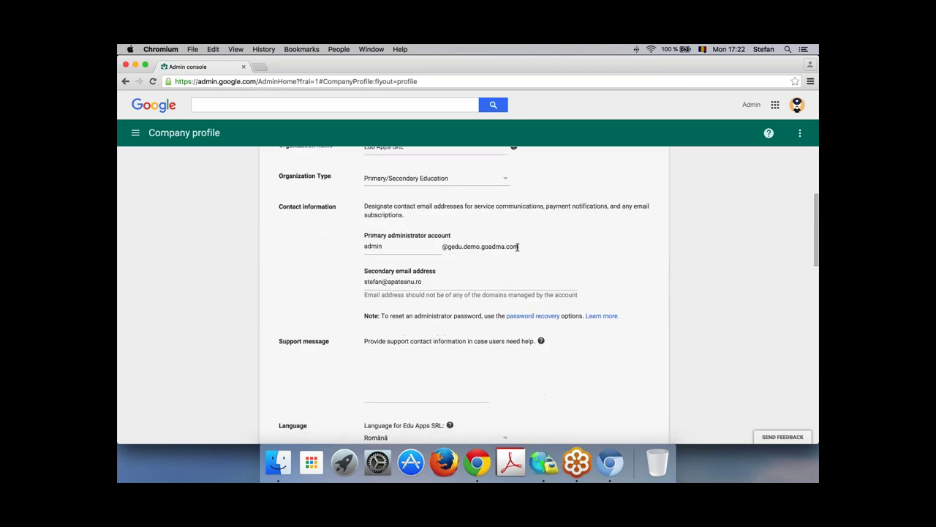
drag(517, 247, 443, 246)
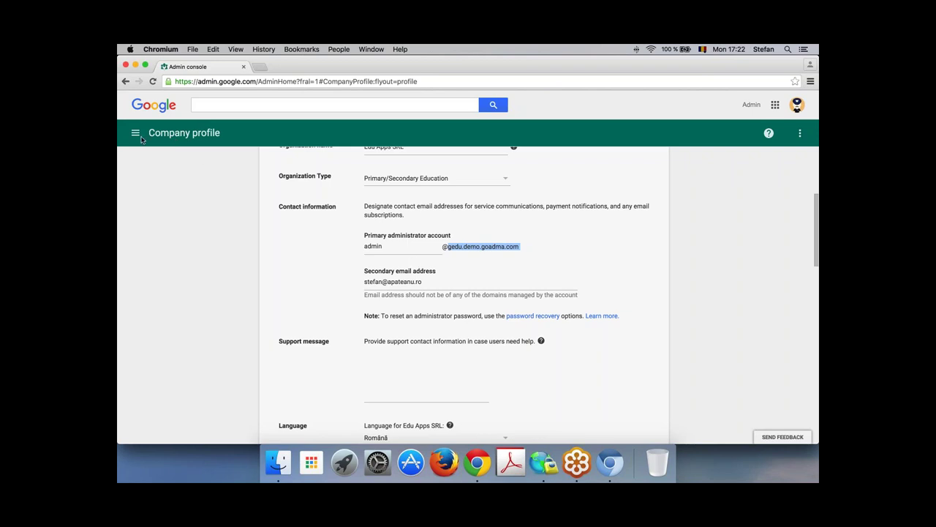
Step: Clear the domain highlight and choose Home from the navigation drawer
click(143, 152)
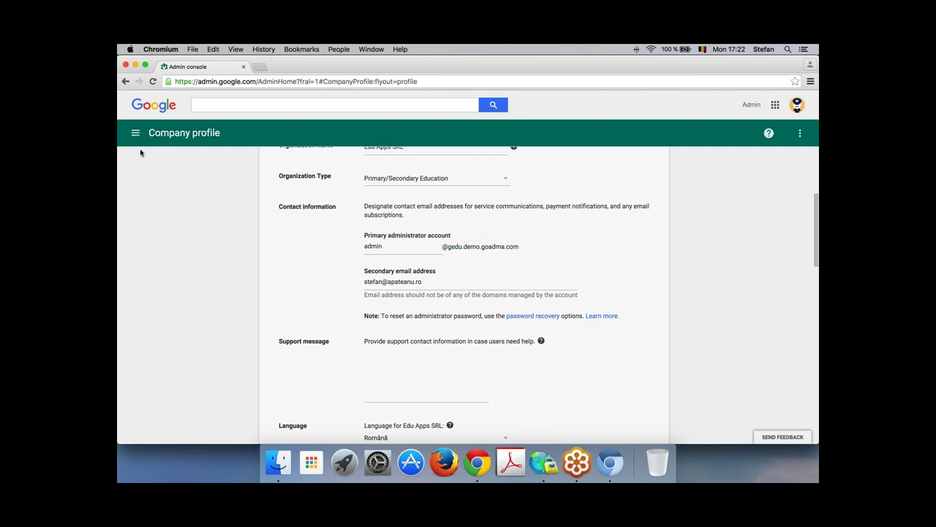
click(135, 133)
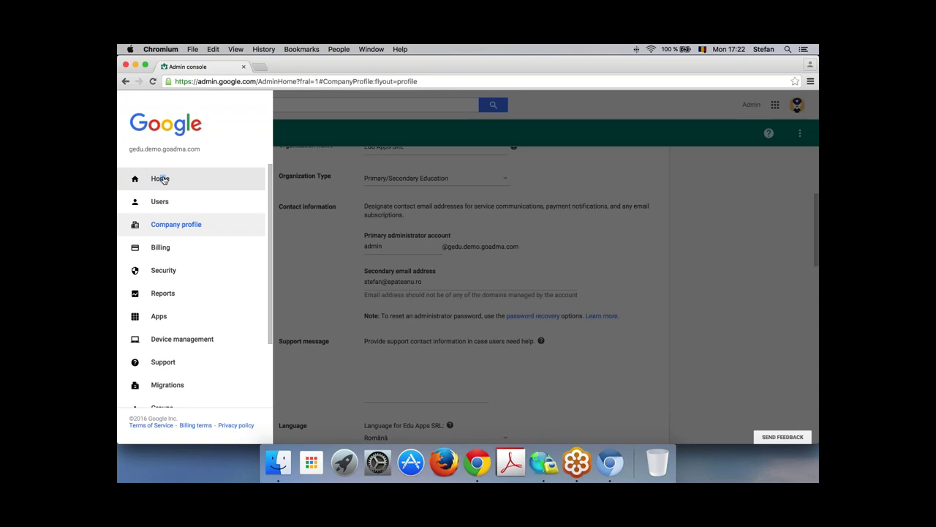
click(160, 179)
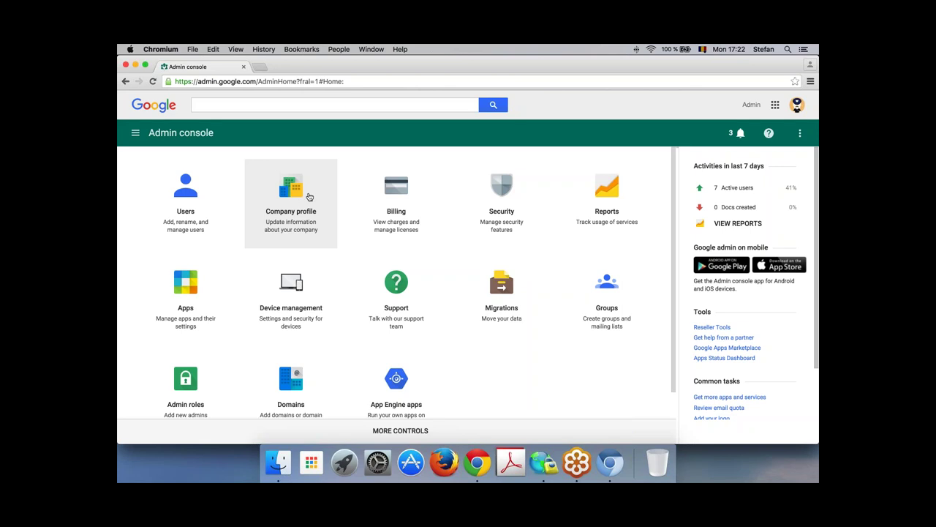
Step: Open Billing and inspect the Google Apps for Education and Chrome device management subscriptions
click(407, 199)
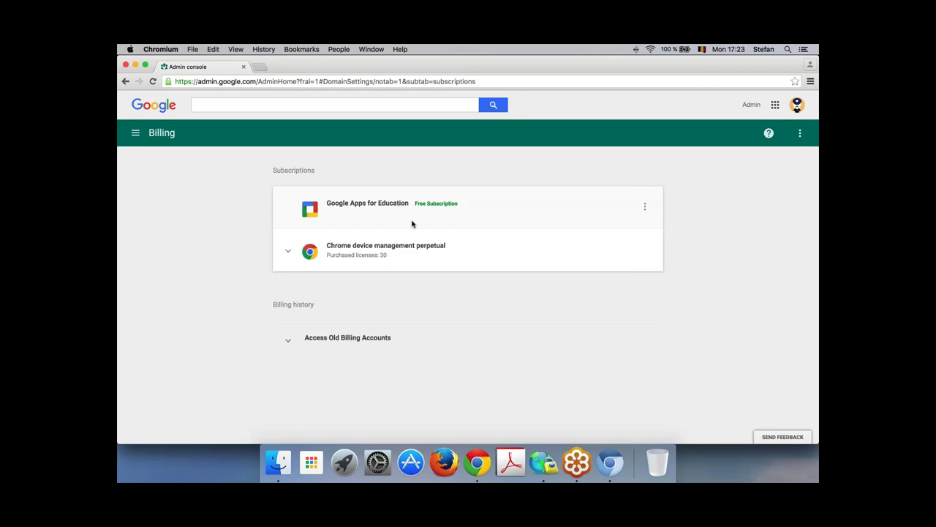
drag(340, 205, 400, 208)
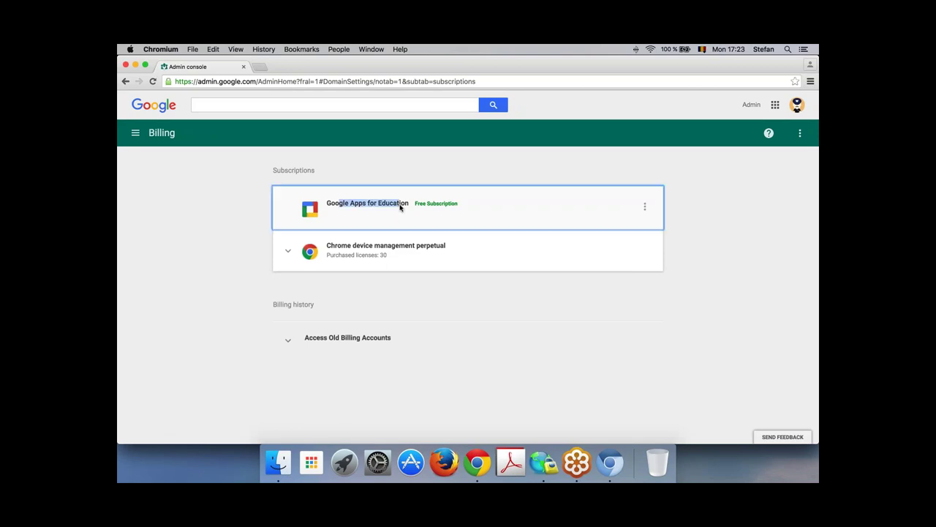
click(171, 175)
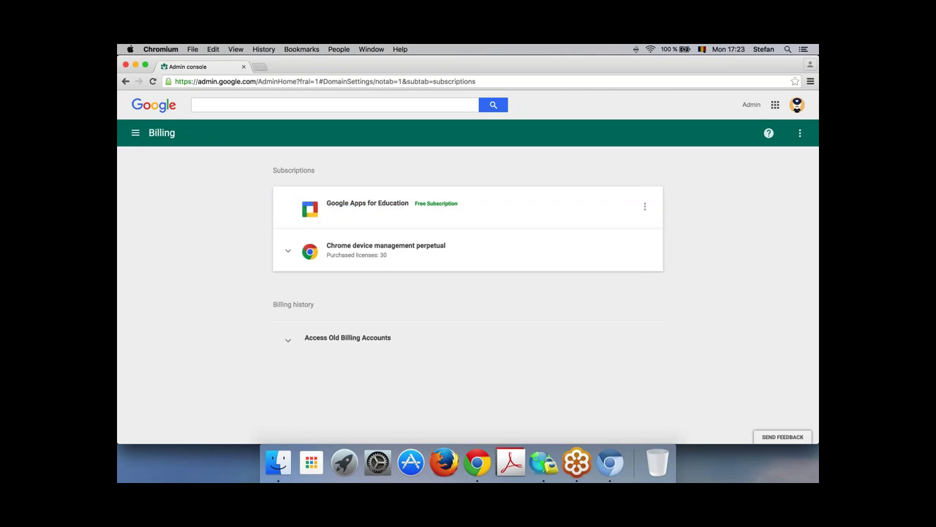
click(135, 134)
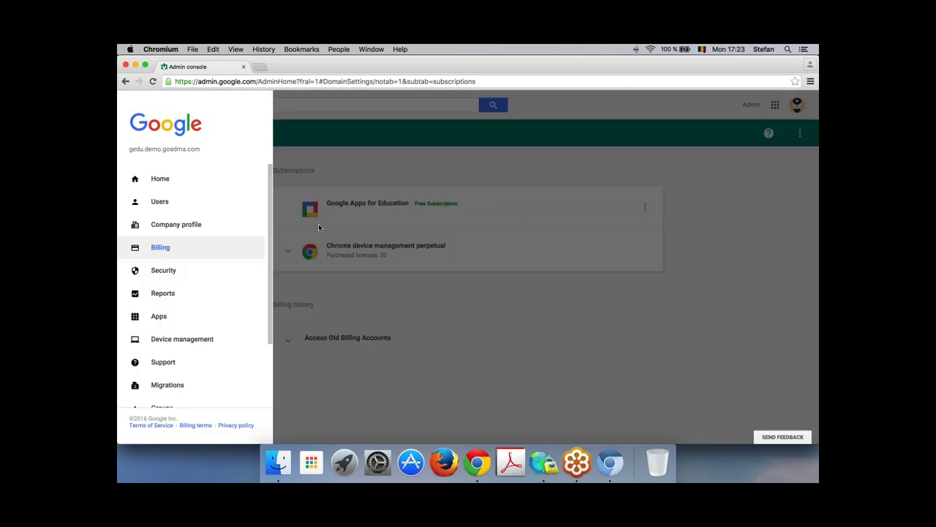
Step: Choose Home in the navigation drawer to leave Billing
click(169, 180)
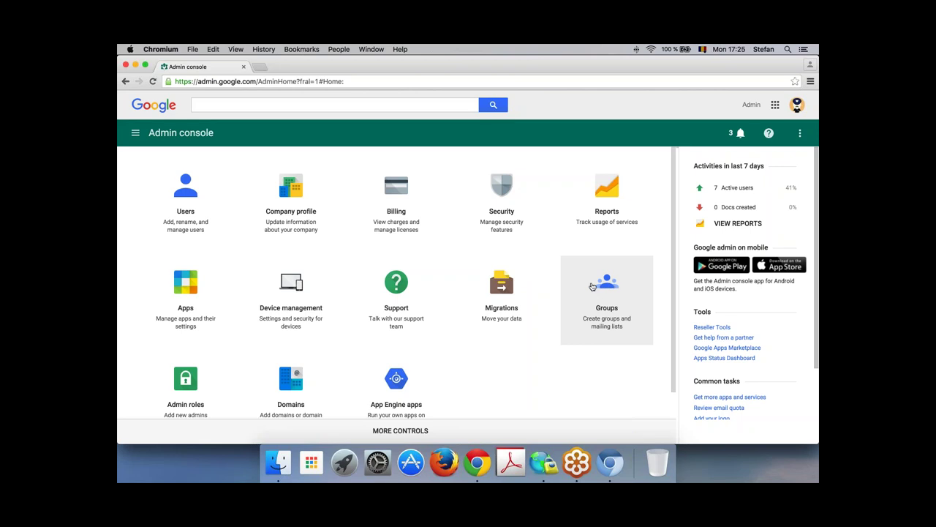
Step: Scroll the home dashboard down and back up to show the Users tile row
scroll(592, 287, down, 1)
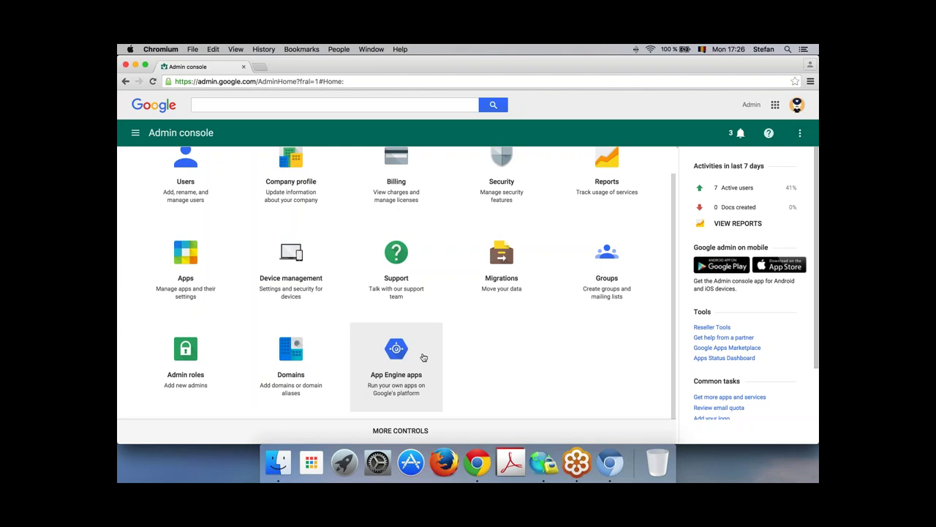
scroll(505, 351, up, 1)
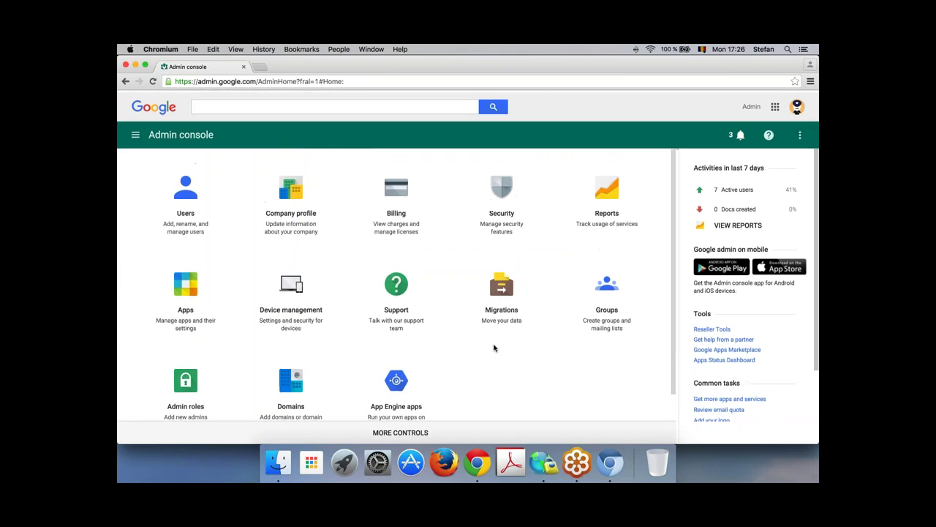
Step: Open Users, select gedu.demo.goadma.com under By Organization, and show its options menu
click(208, 193)
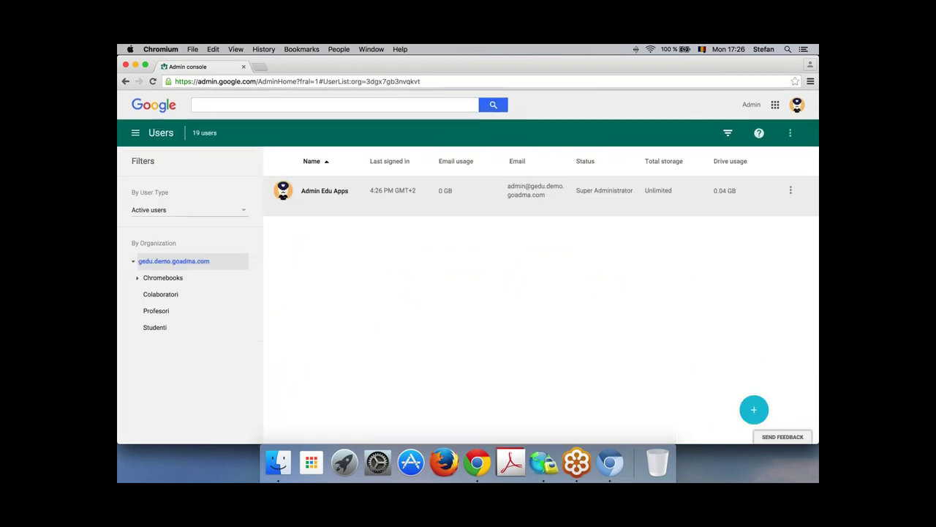
click(193, 266)
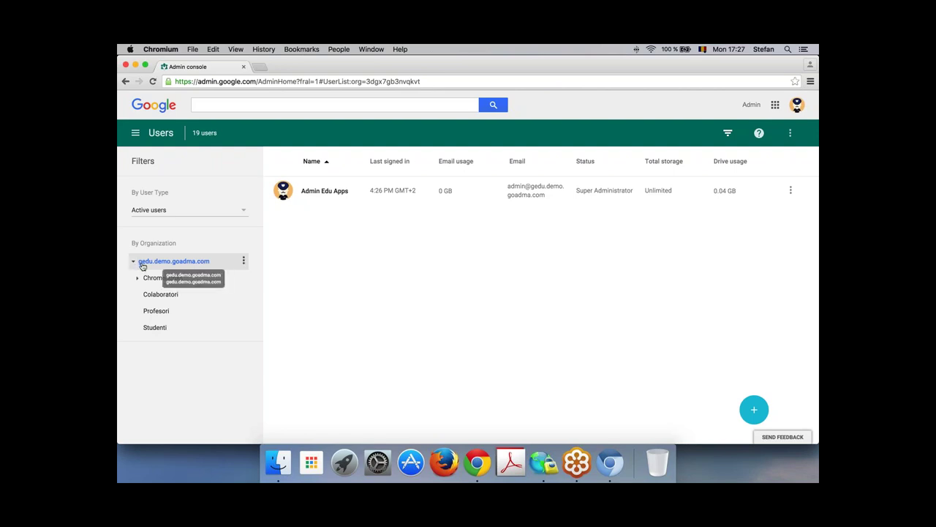
click(244, 262)
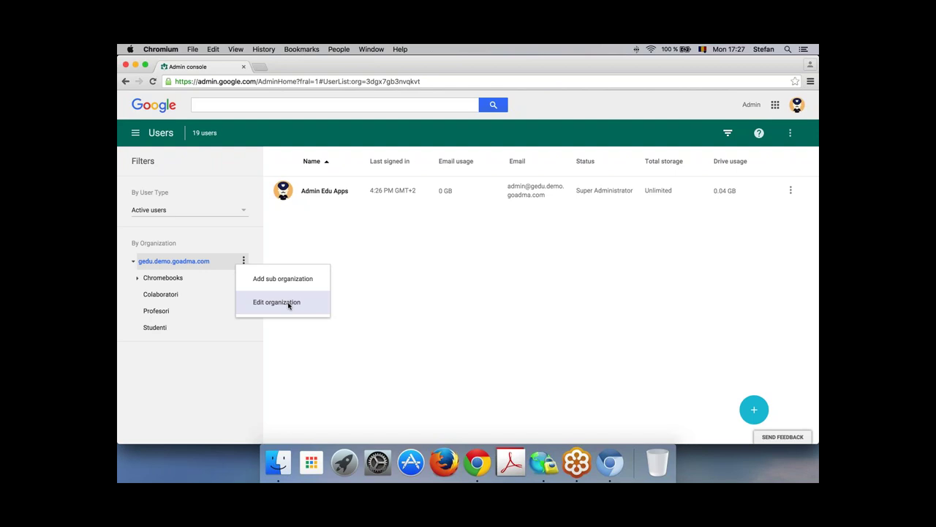
Step: Edit the organization gedu.demo.goadma.com, replace its name with 'Principala', and save
click(289, 303)
drag(445, 192, 372, 192)
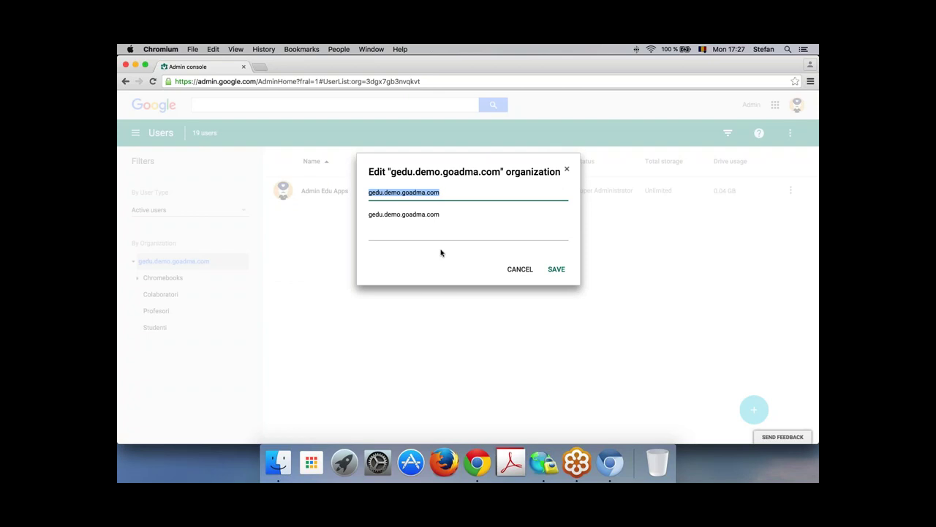
text(Principala)
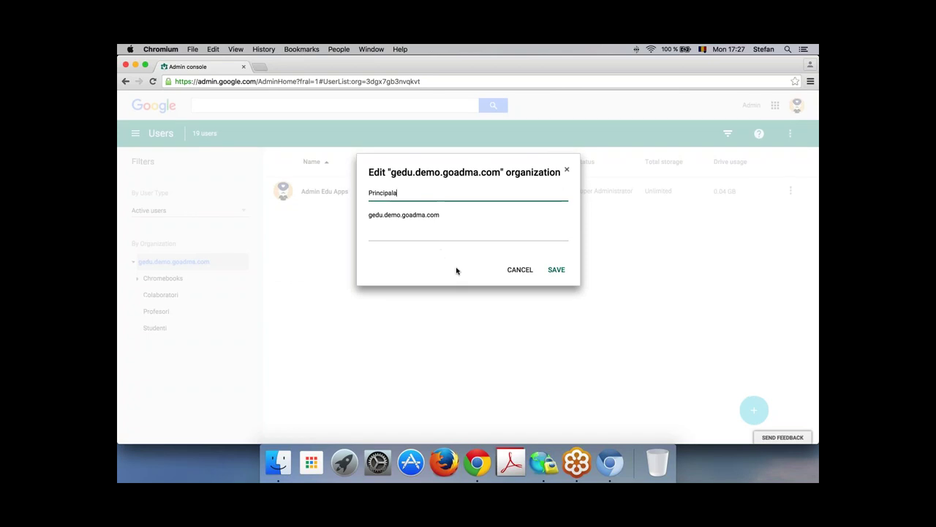
click(555, 271)
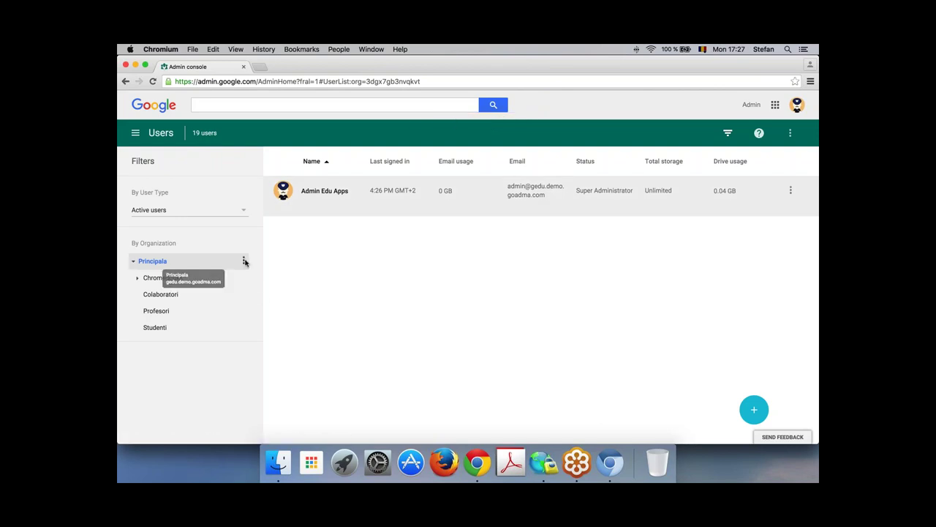
Step: Create a Principala sub-organization named 'Departament contabilitate' from its options menu
click(244, 261)
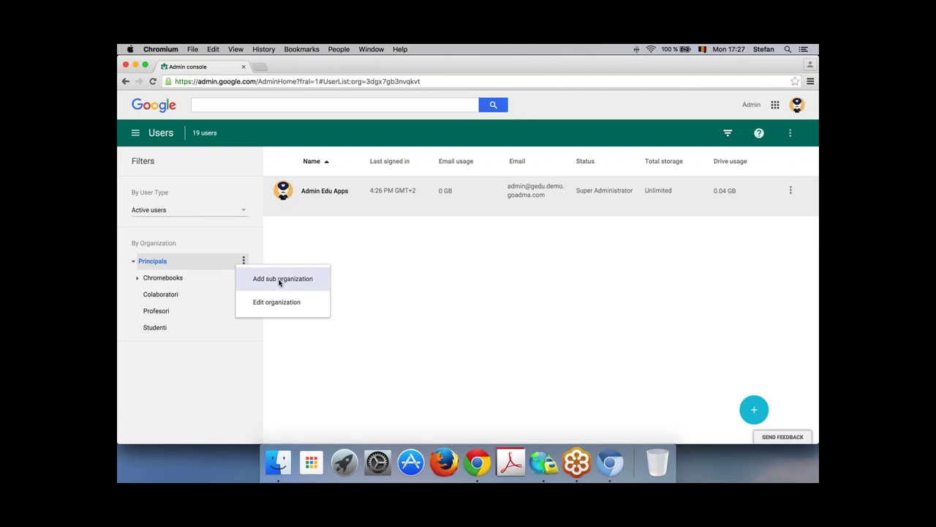
click(279, 283)
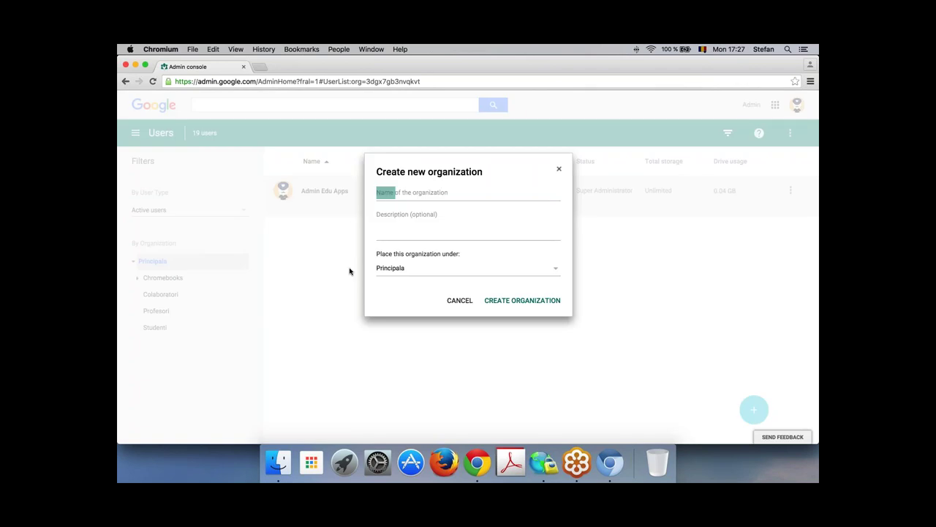
click(395, 196)
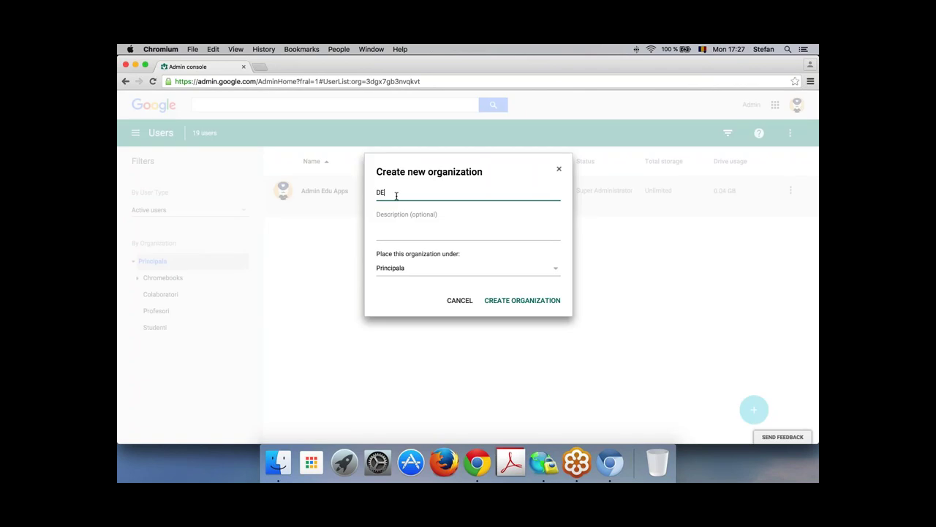
text(Depr)
text(rtement contabilitate)
click(491, 301)
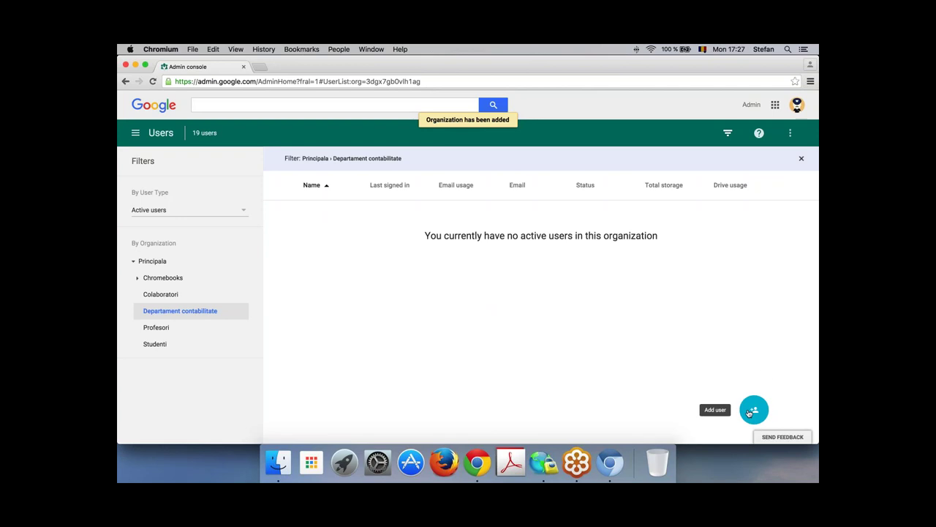
Step: Start a new user and enter their first name, last name and primary email
click(754, 409)
click(402, 194)
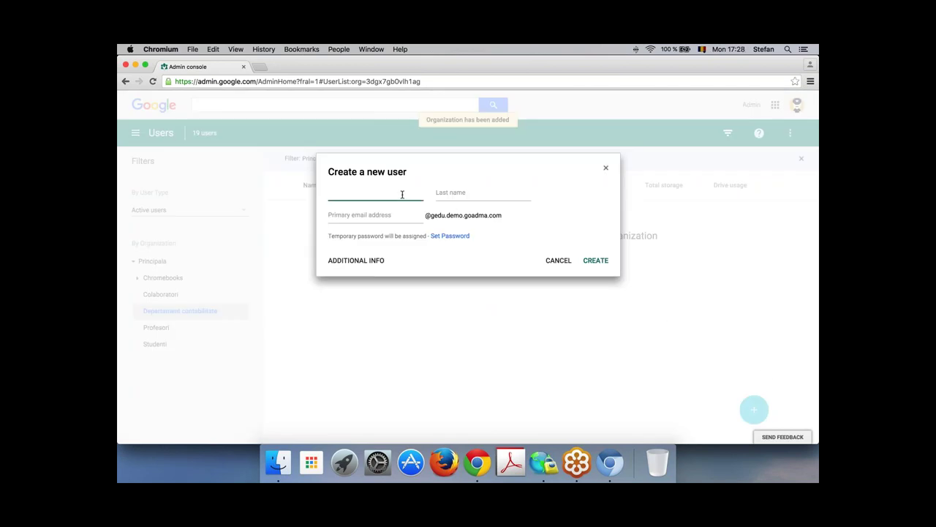
key(Tab)
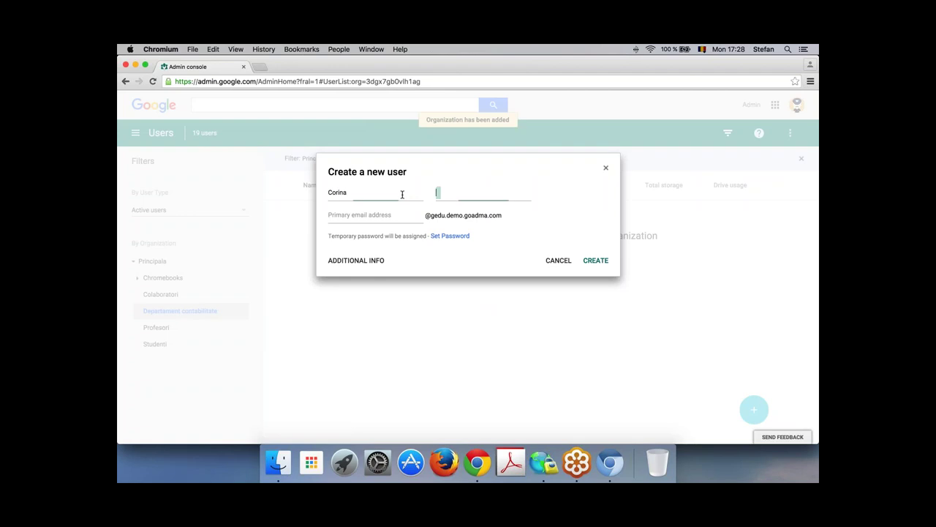
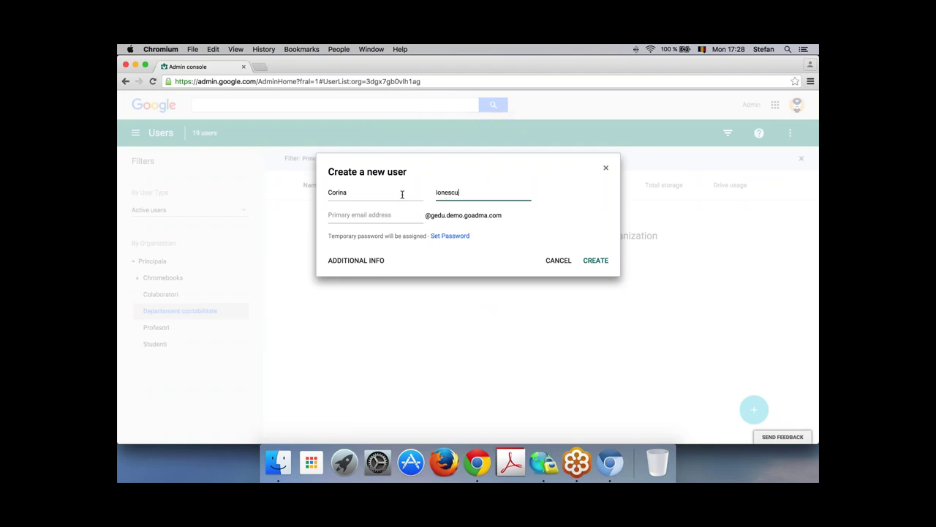
key(Tab)
text(vo)
key(BackSpace)
key(BackSpace)
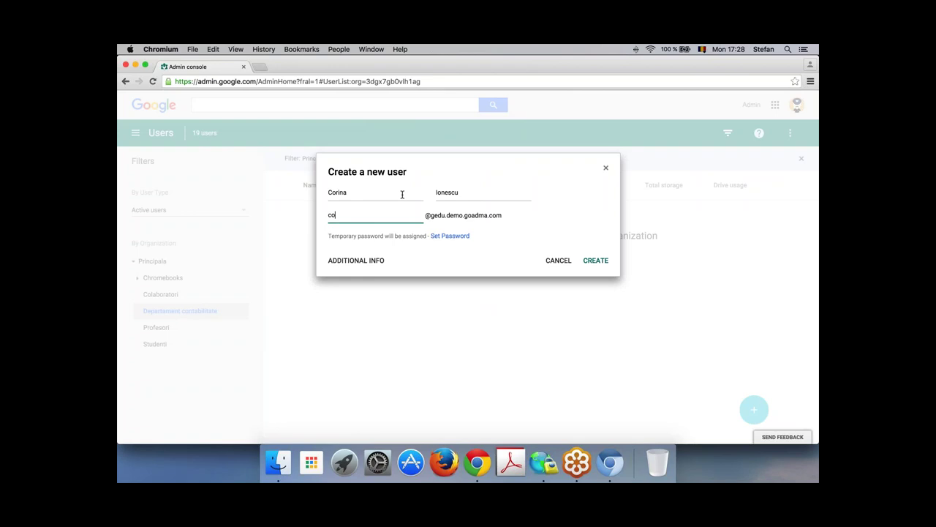
Step: Keep the auto-generated password, leave phone type as Home, and create the account
click(455, 236)
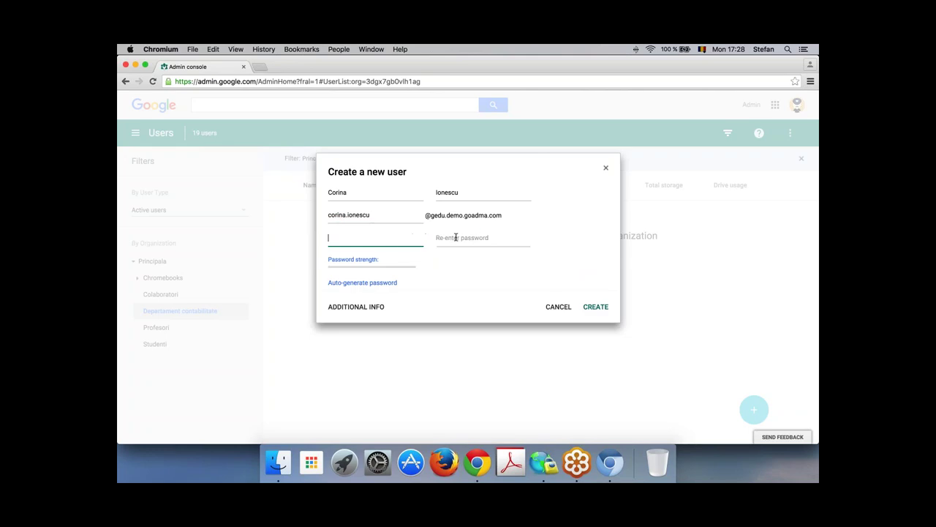
click(364, 282)
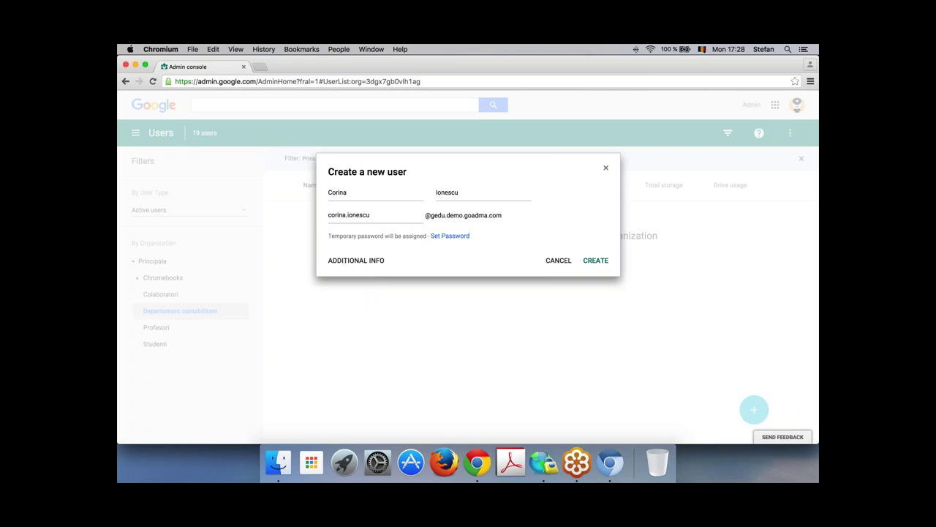
click(347, 263)
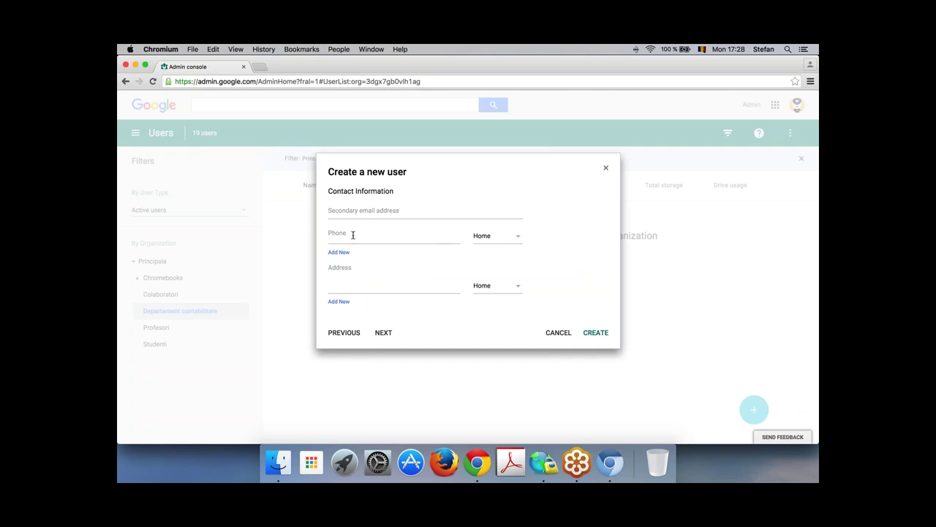
click(521, 240)
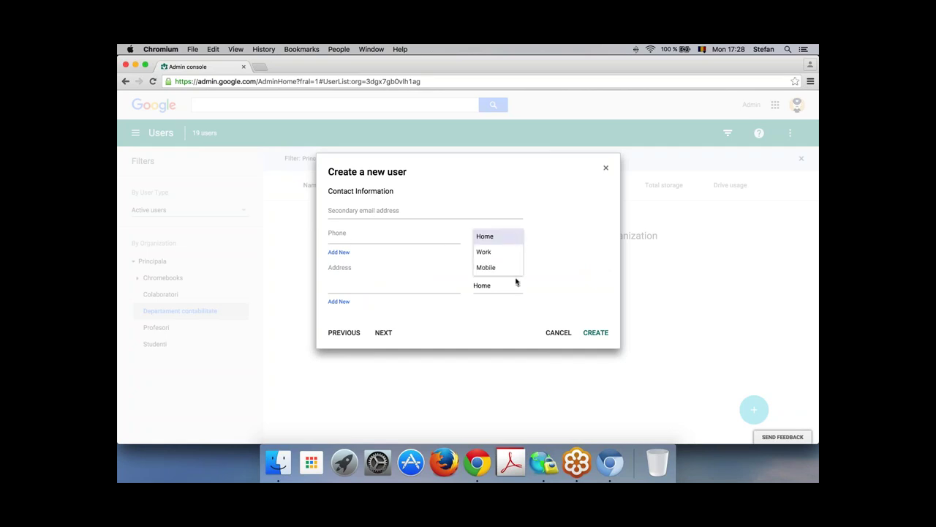
click(548, 215)
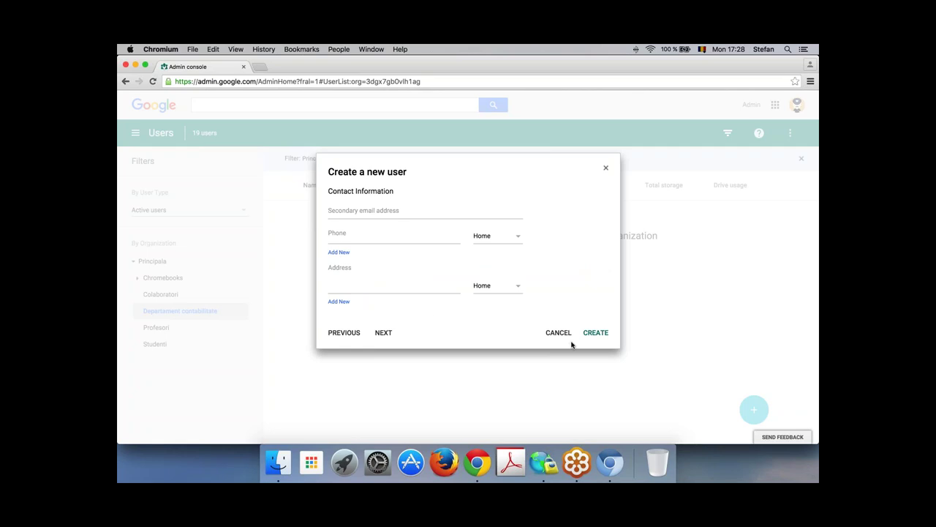
click(386, 335)
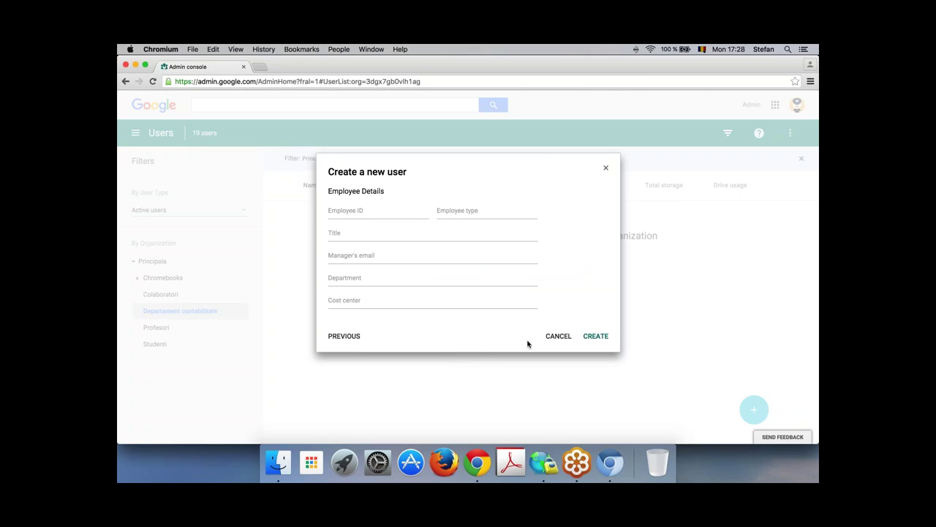
click(593, 337)
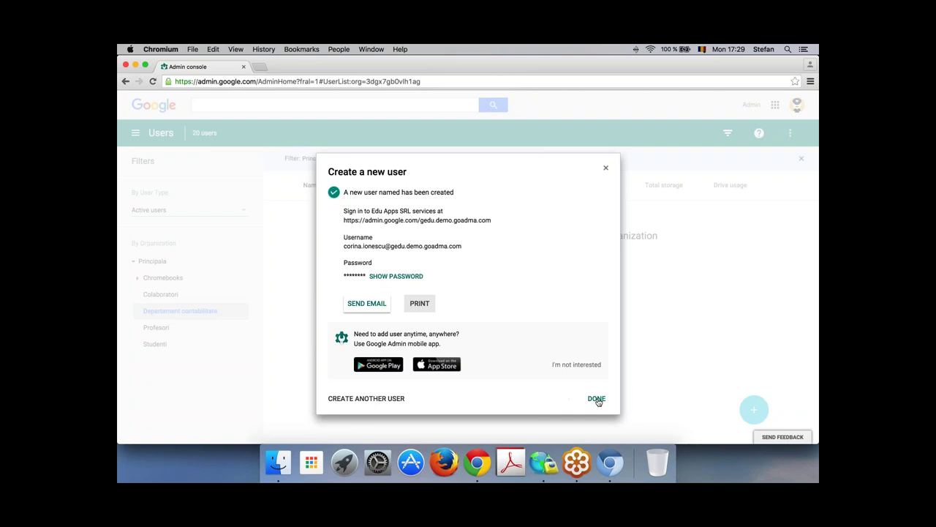
Step: Review the welcome email with the new user's username and password, then cancel it and finish
click(368, 306)
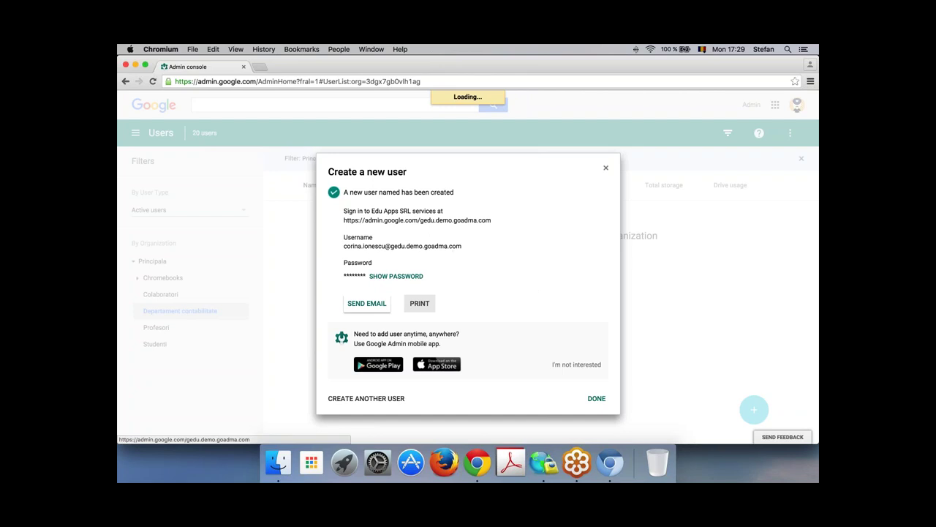
click(365, 206)
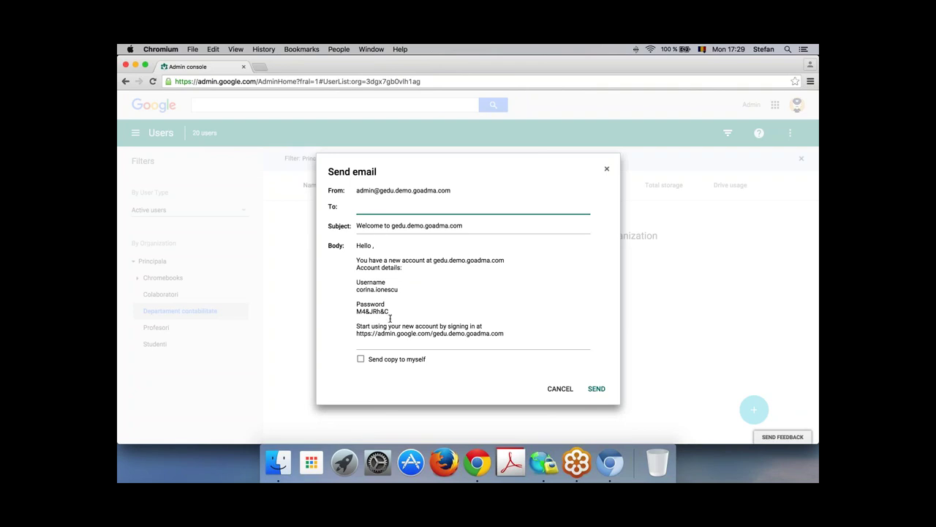
drag(390, 313, 350, 282)
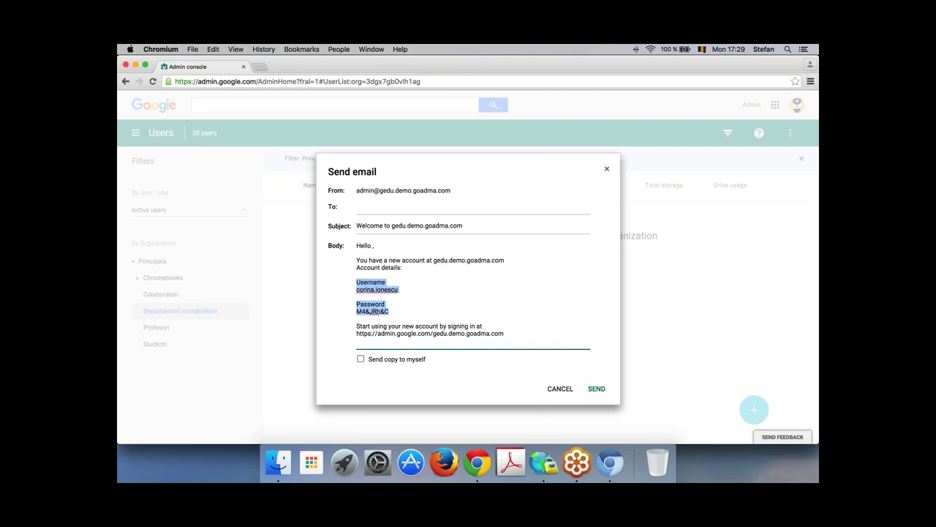
click(362, 208)
click(560, 388)
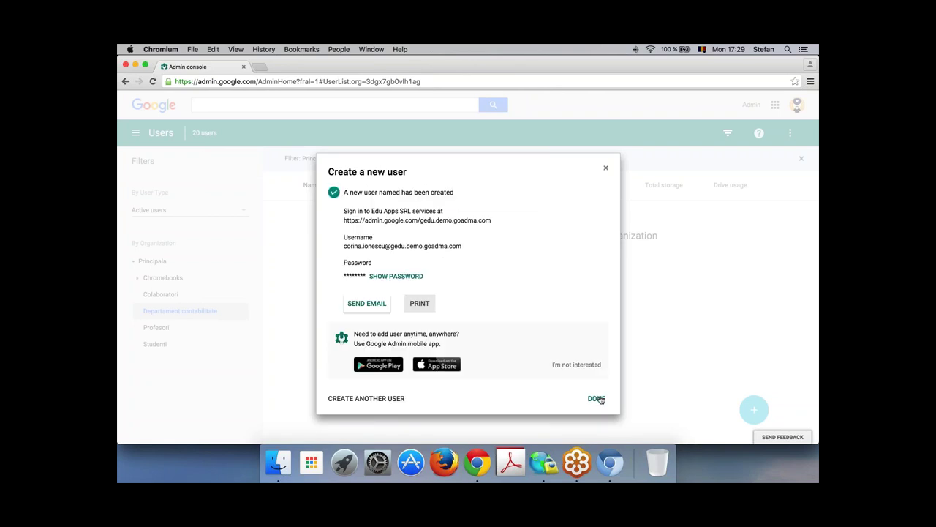
click(598, 398)
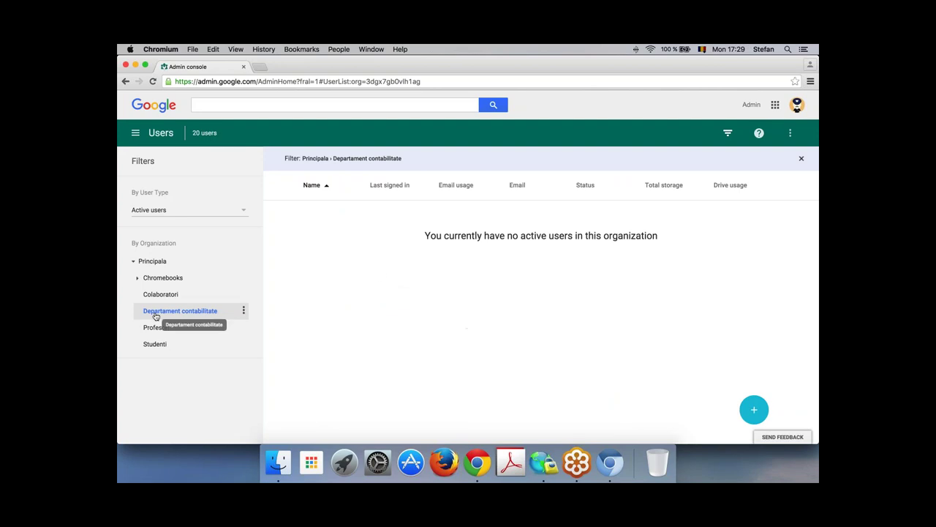
Step: Check Departament contabilitate's user list, return to Principala, and search for the new user's first name
click(161, 262)
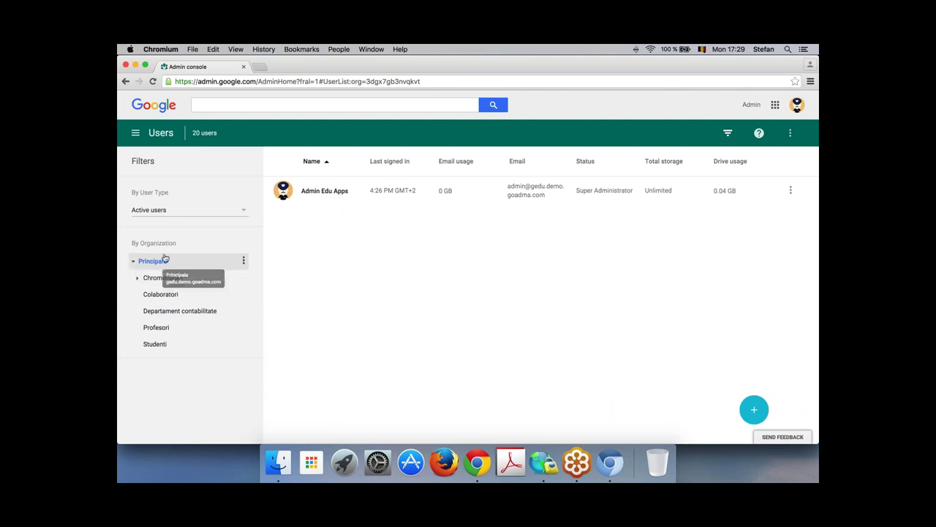
click(216, 105)
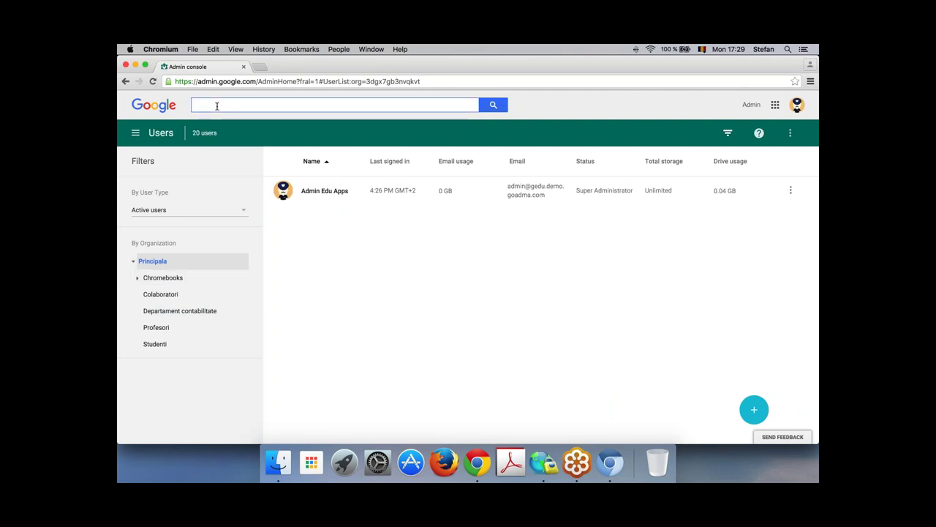
click(178, 312)
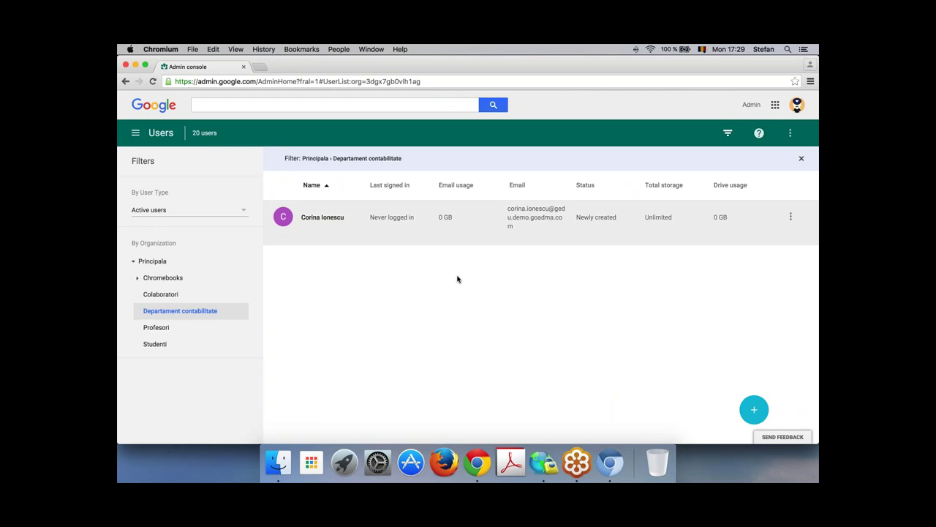
click(152, 261)
click(247, 103)
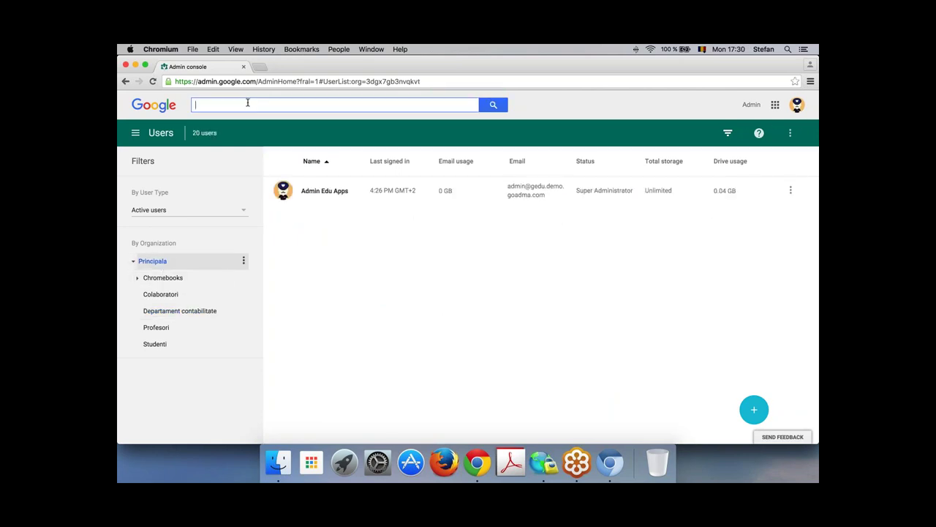
text(corina)
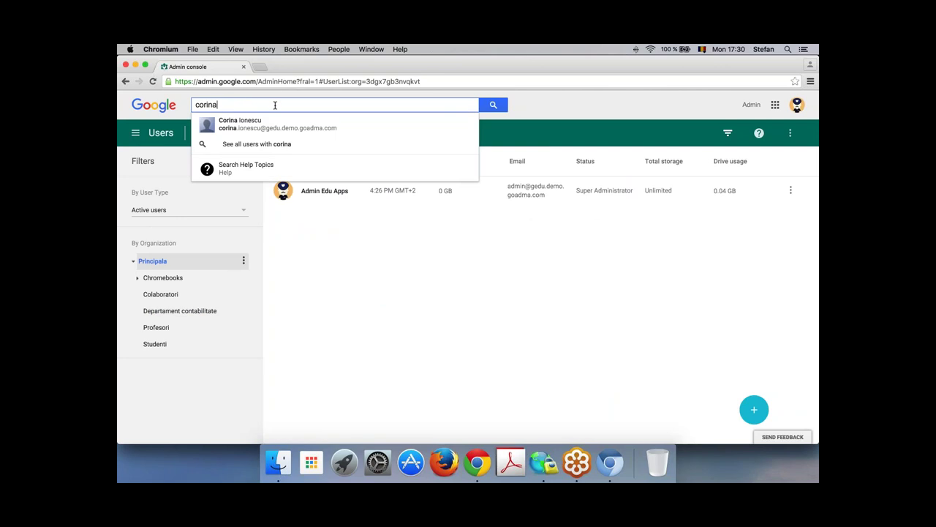
Step: Open the new user's profile and move them into the Colaboratori organization
click(382, 130)
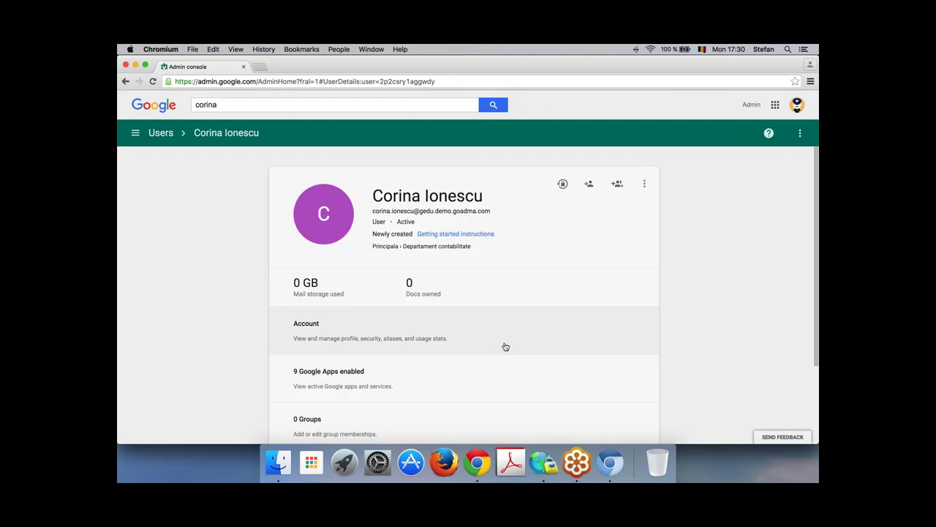
scroll(537, 283, down, 3)
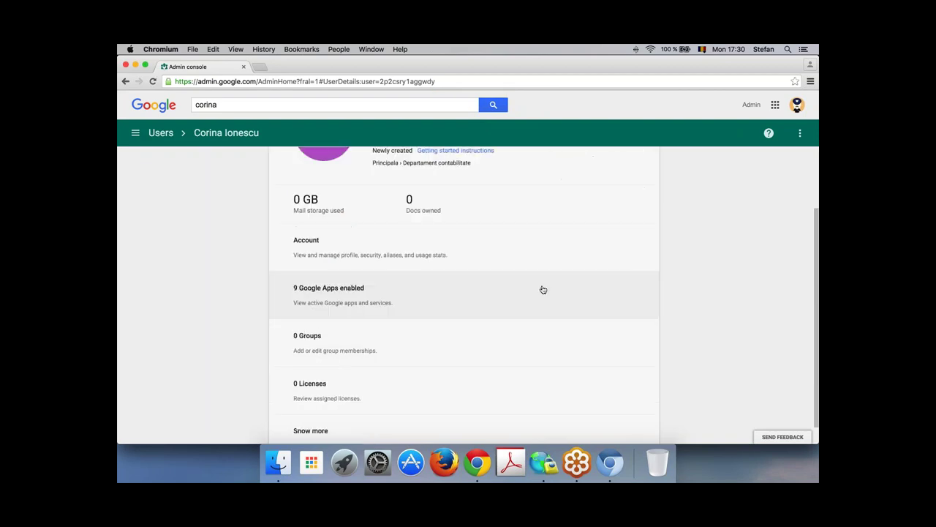
scroll(537, 285, up, 3)
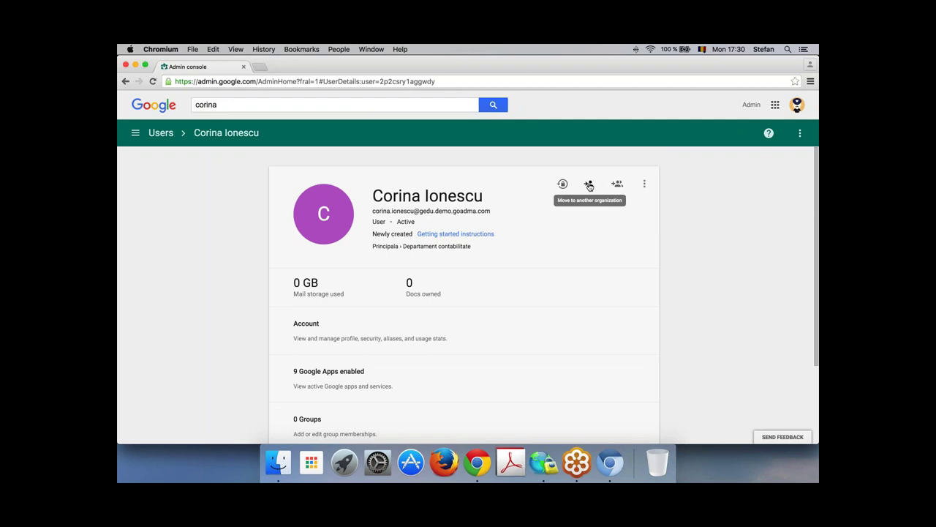
click(590, 184)
scroll(634, 246, down, 1)
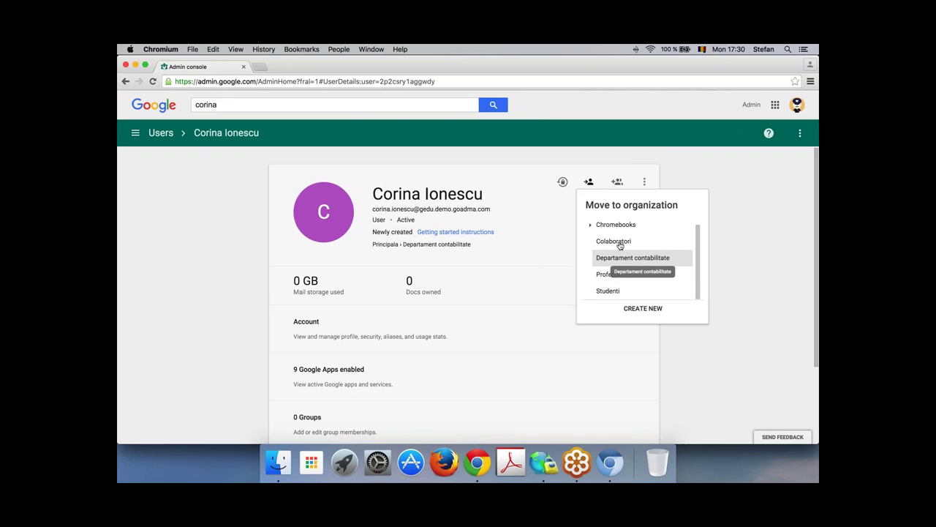
click(619, 242)
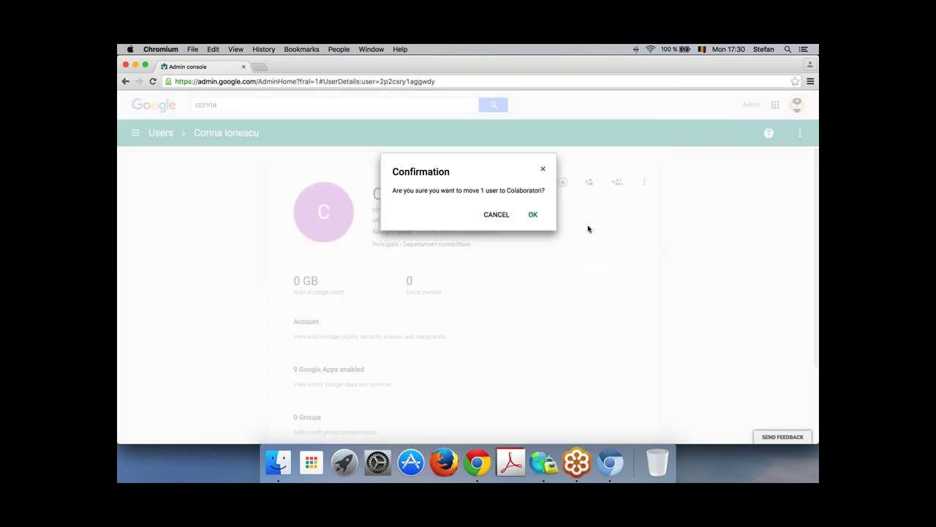
click(534, 216)
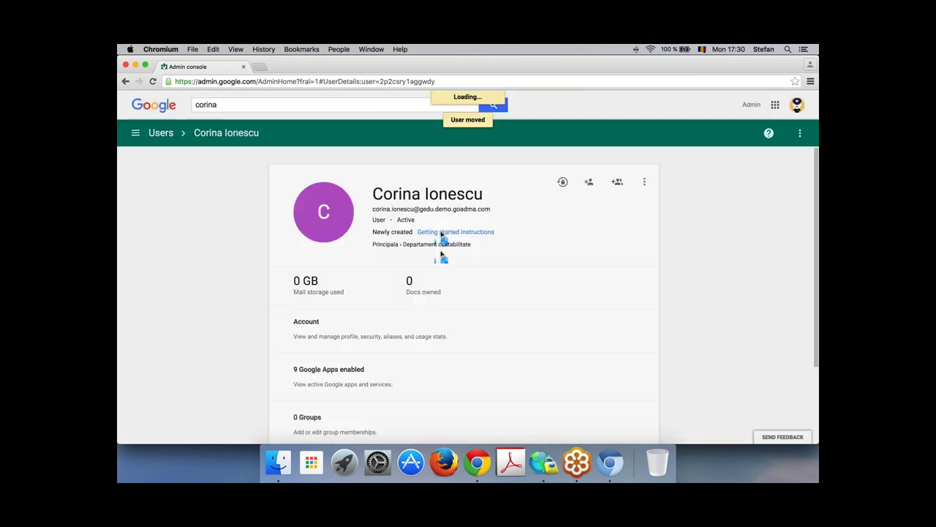
click(135, 134)
Step: Filter users to Colaboratori and move the selected user into Departament contabilitate
click(157, 205)
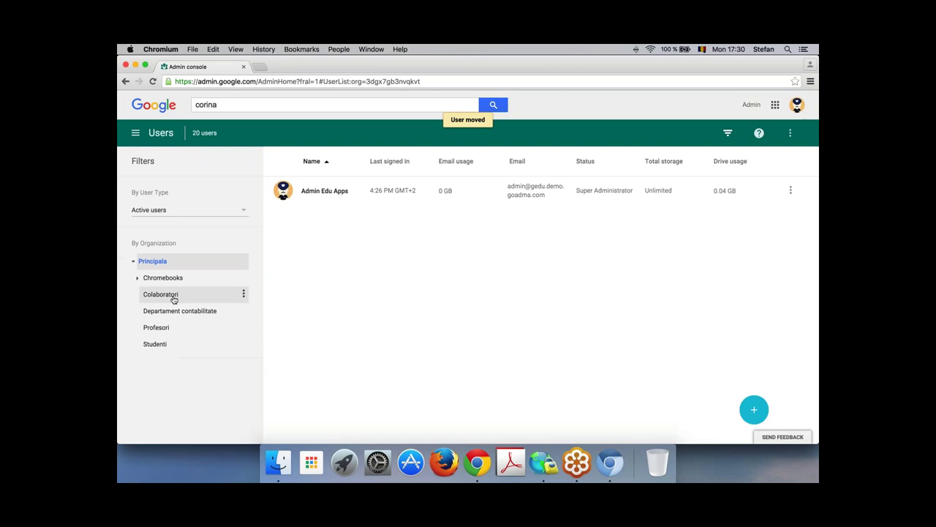
click(165, 295)
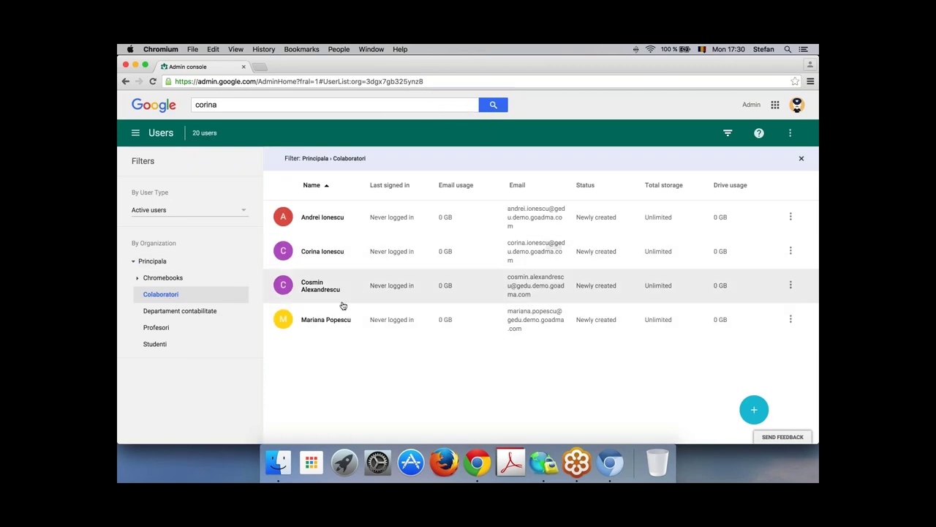
click(284, 285)
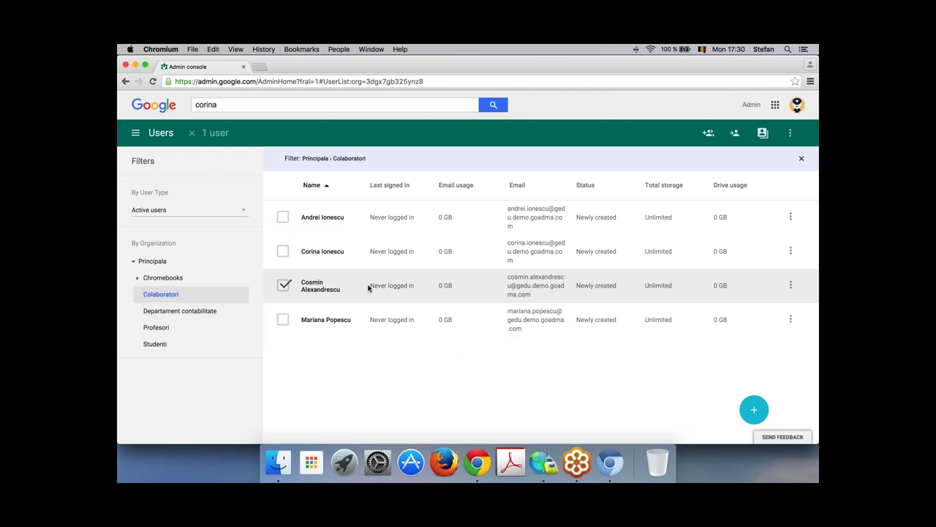
click(735, 134)
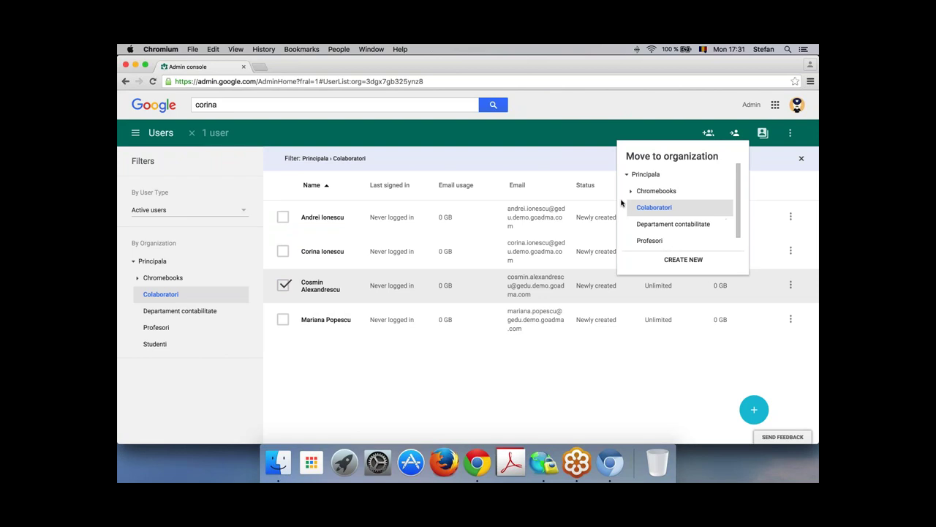
scroll(688, 220, down, 1)
click(676, 209)
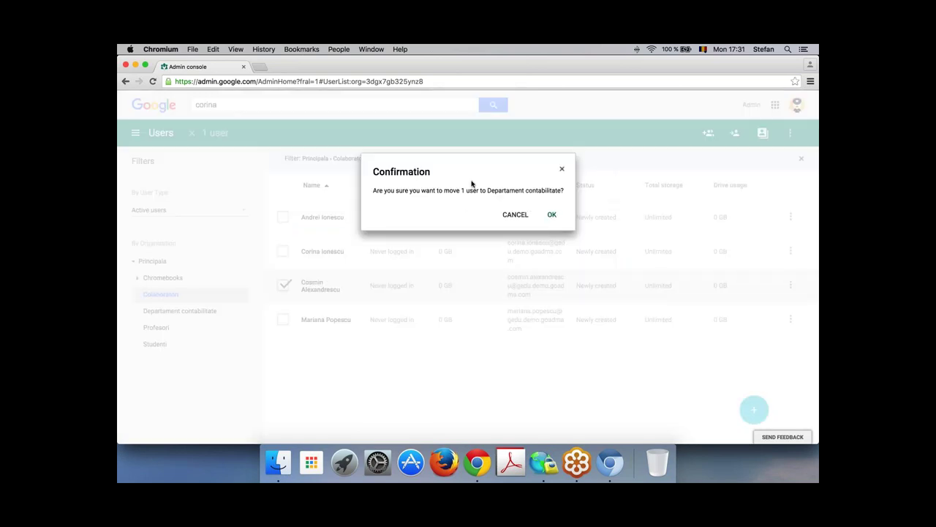
click(551, 214)
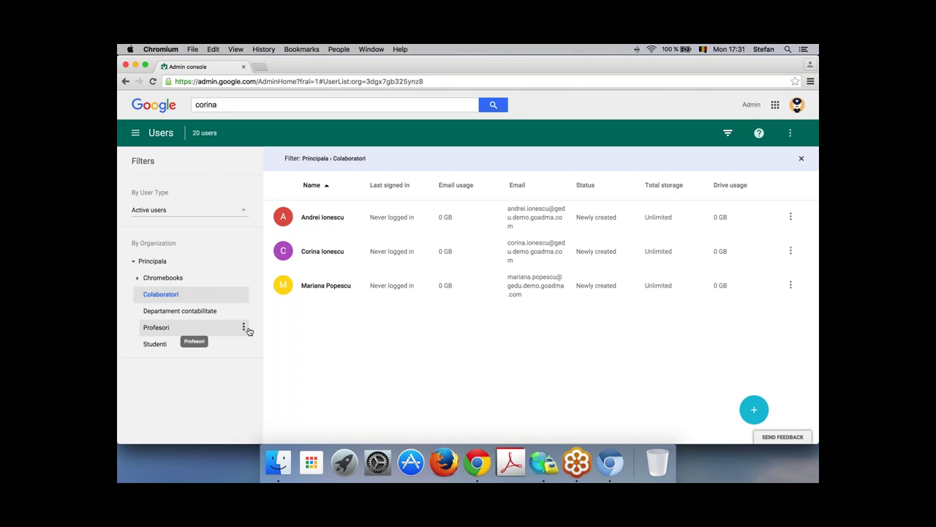
Step: Go to Apps > Google Apps and bring up Google Talk/Hangouts' availability menu
click(135, 132)
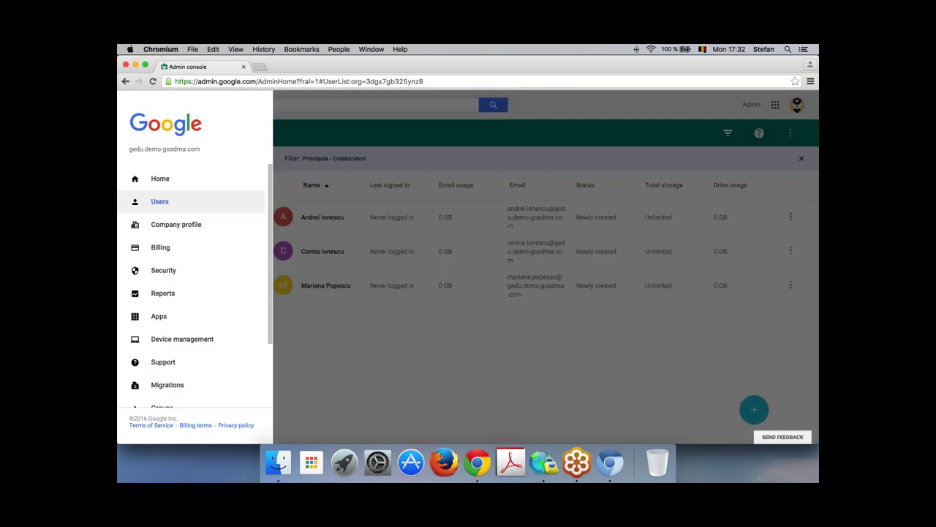
click(173, 315)
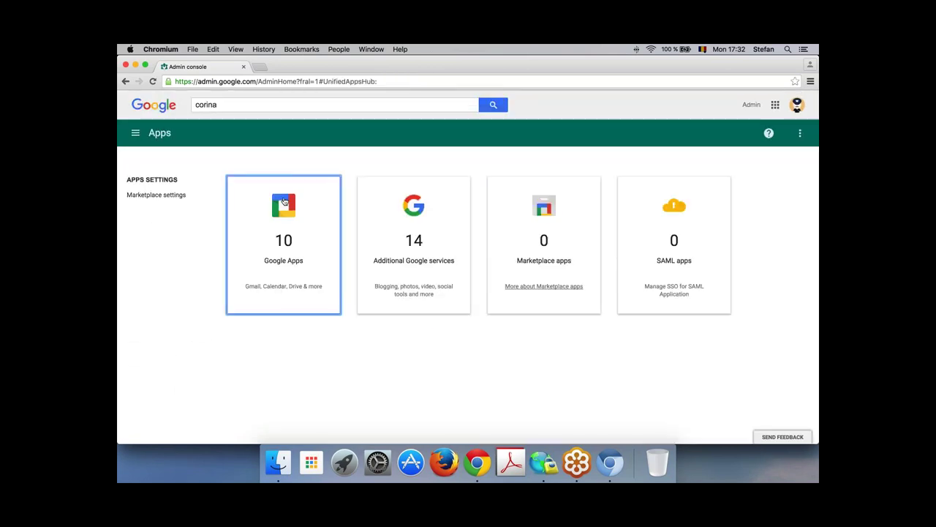
click(284, 201)
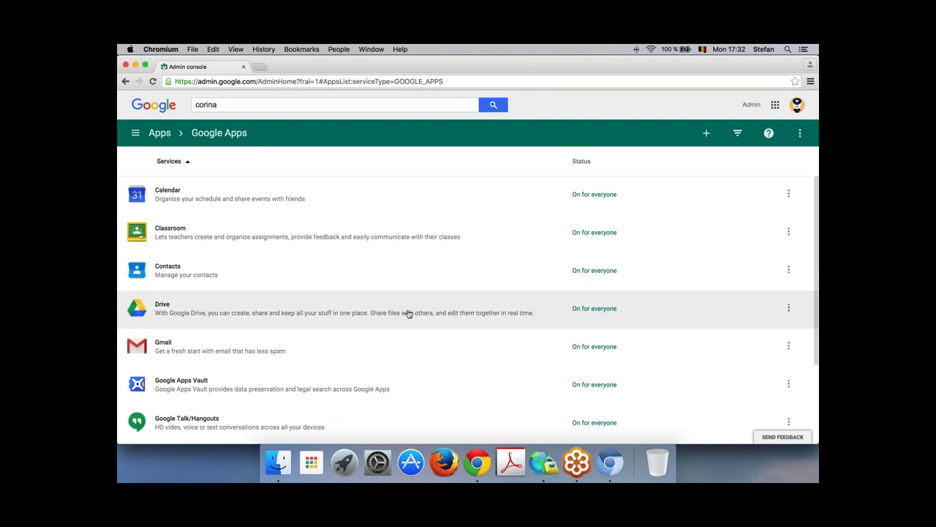
scroll(411, 316, down, 1)
scroll(410, 317, down, 2)
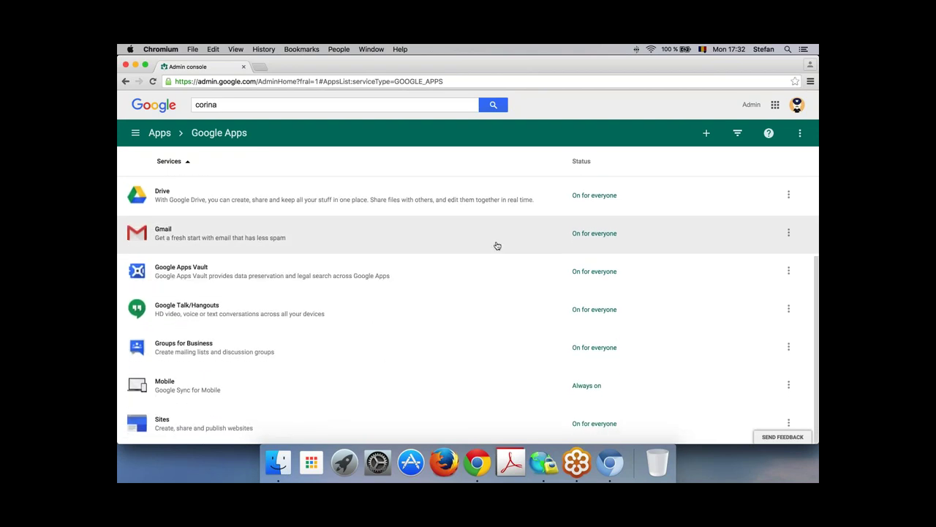
scroll(425, 269, up, 3)
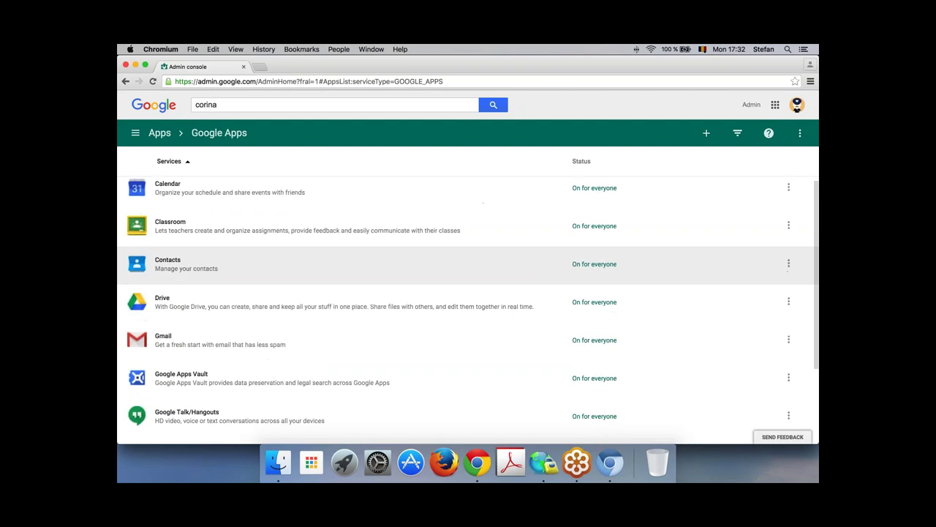
scroll(427, 395, down, 3)
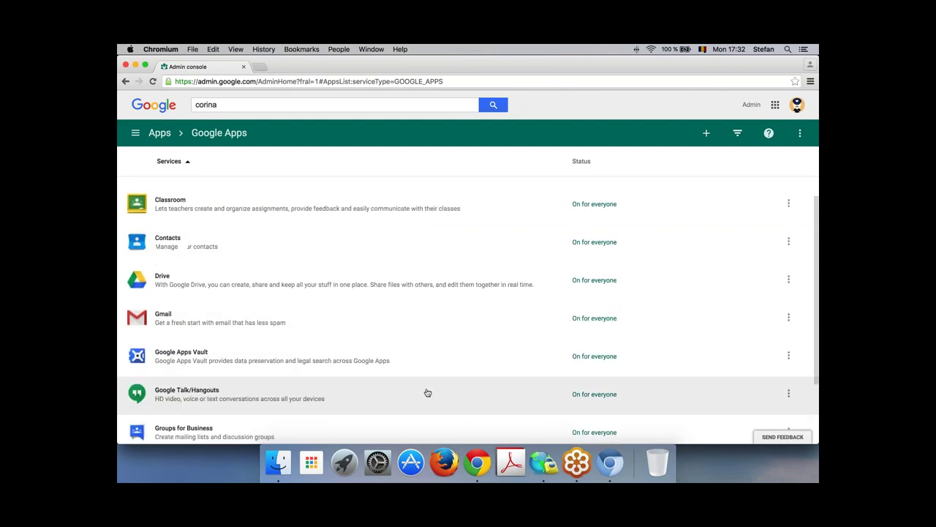
scroll(442, 385, down, 1)
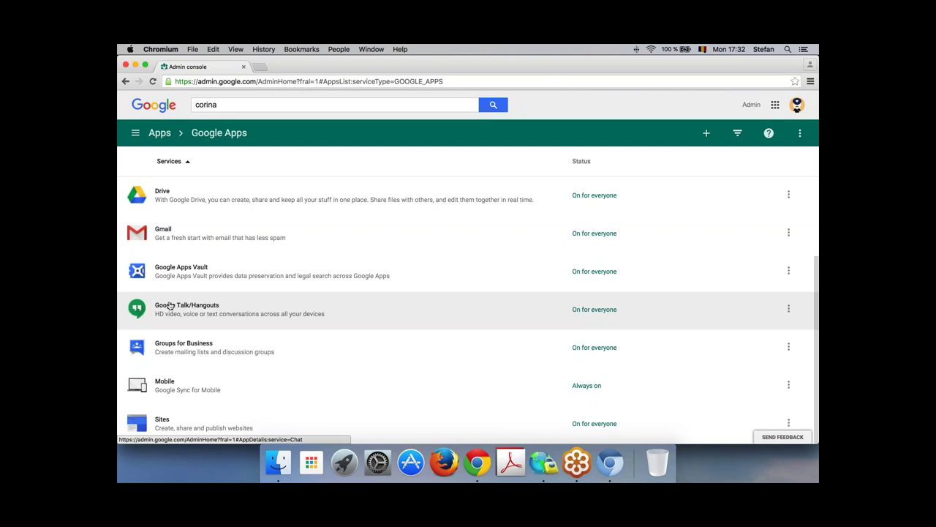
click(788, 310)
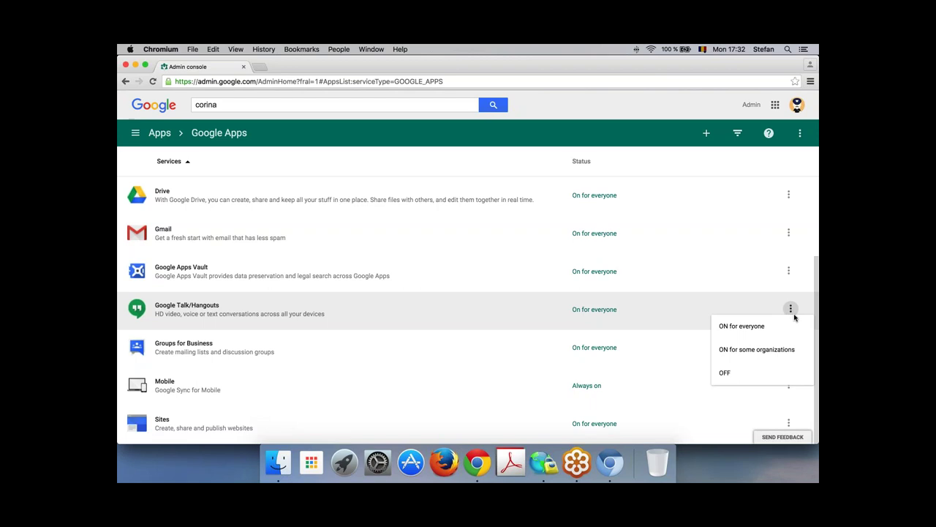
Step: Set Hangouts to ON for some organizations and override it to off for Departament contabilitate
click(754, 350)
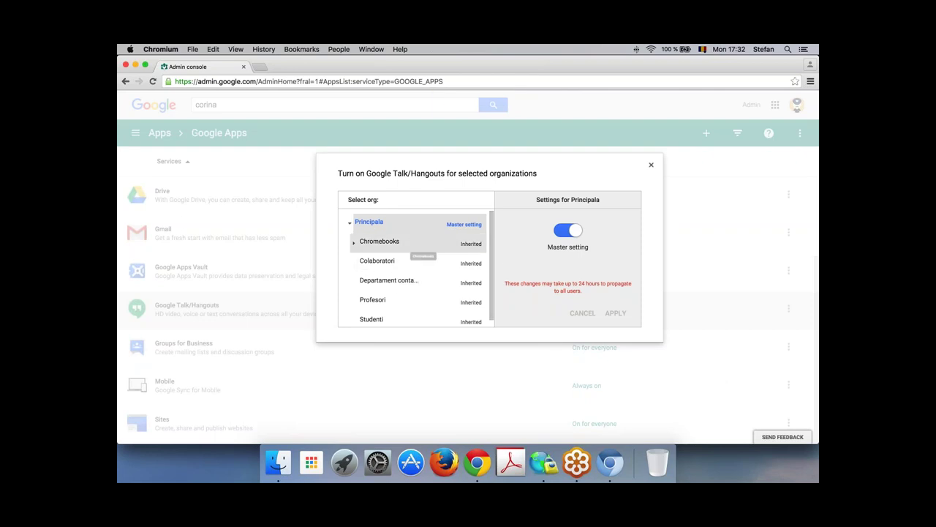
scroll(410, 282, down, 1)
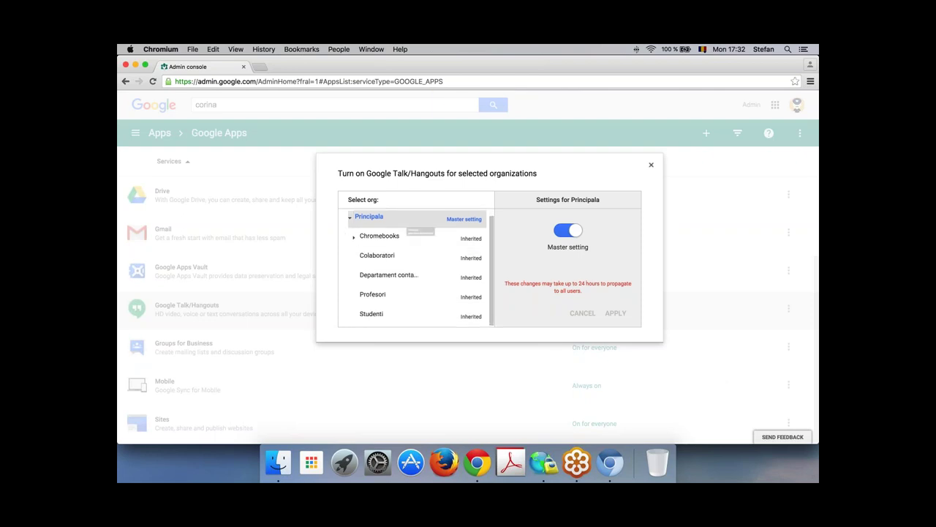
click(394, 280)
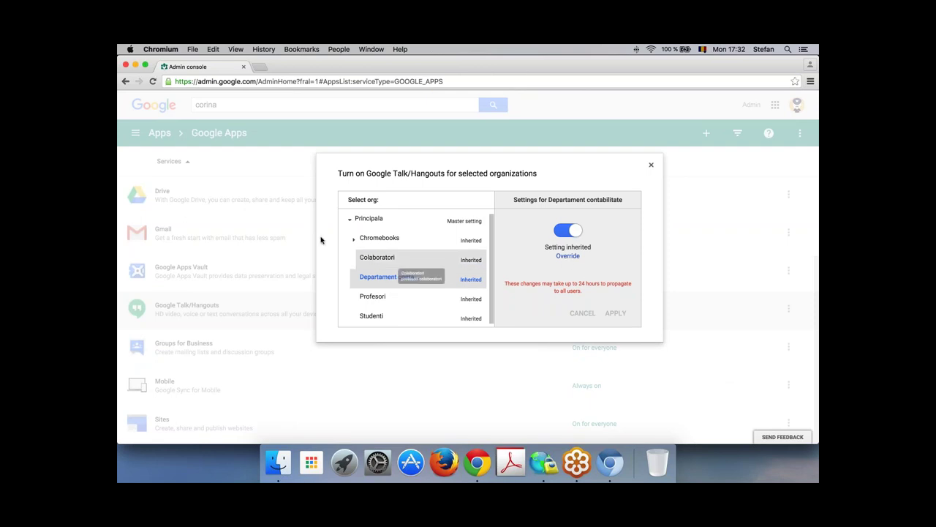
click(568, 256)
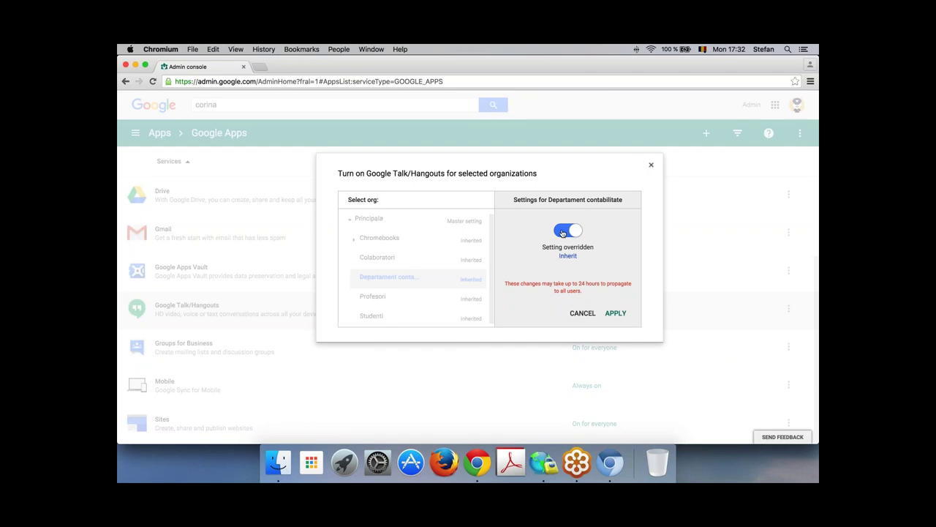
click(563, 231)
click(617, 313)
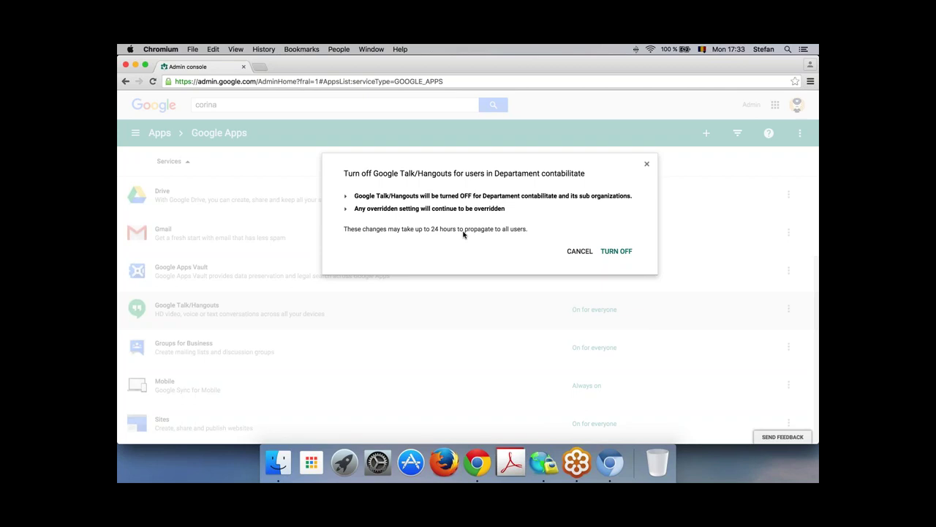
click(617, 253)
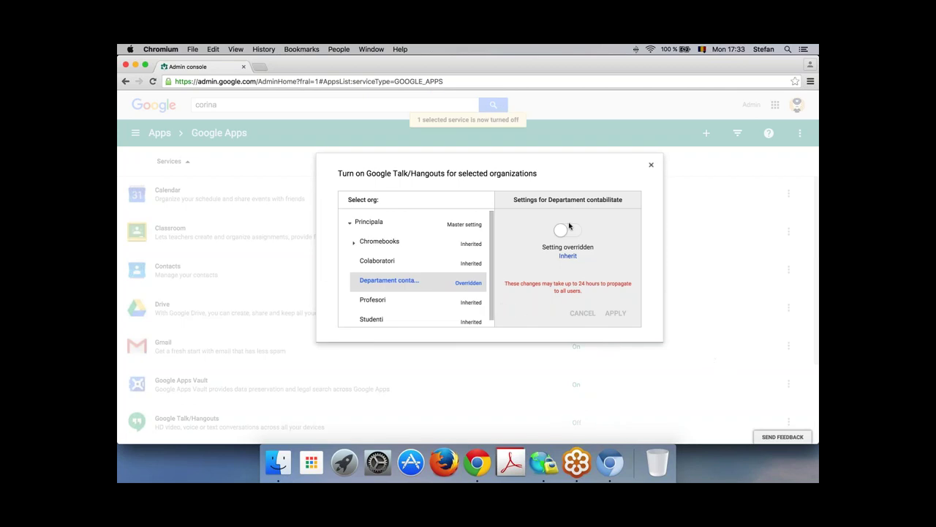
Step: Compare the Hangouts settings of Colaboratori and Departament contabilitate, then close the panel
click(407, 261)
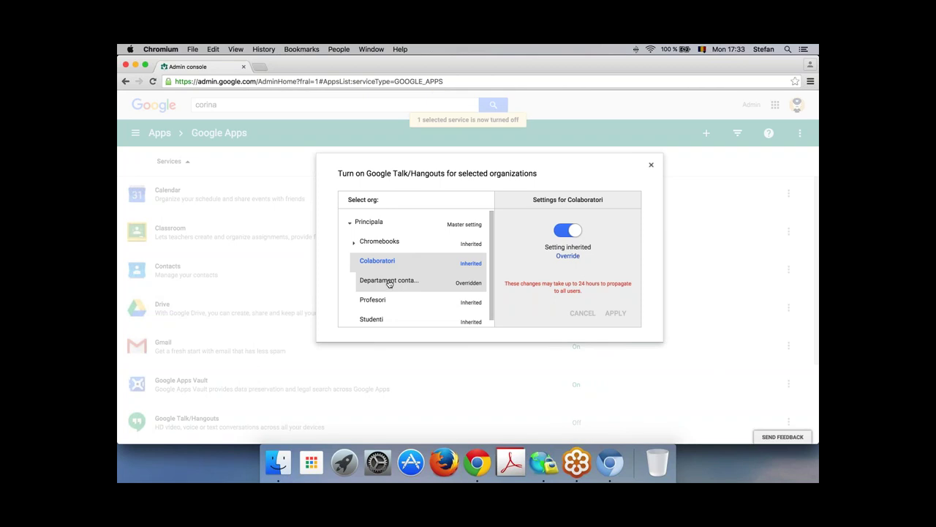
click(389, 284)
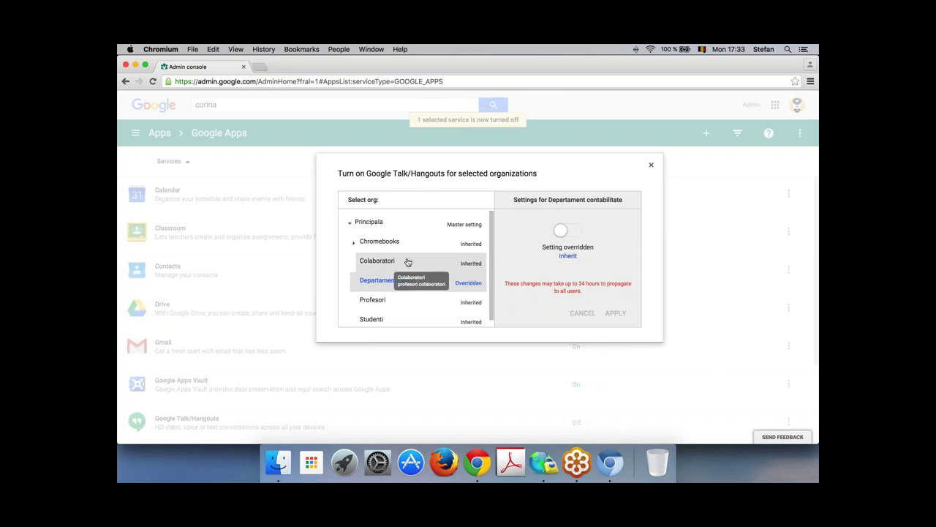
click(407, 261)
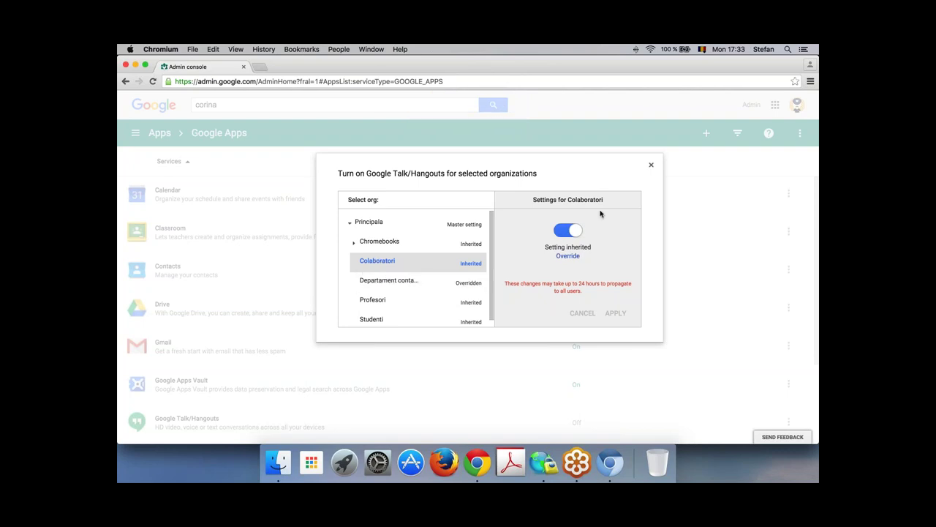
click(651, 167)
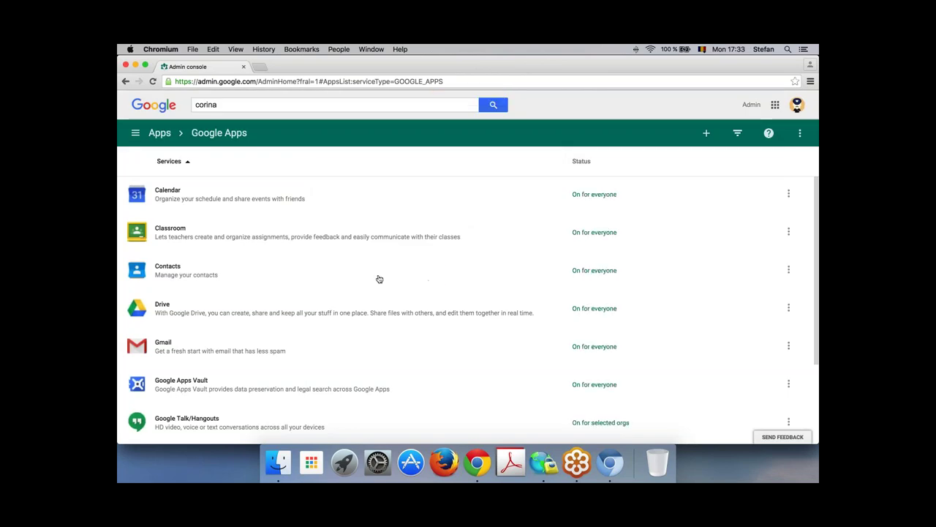
Step: Look at Drive's settings, then open Gmail's service settings from the Google Apps list
scroll(379, 279, down, 1)
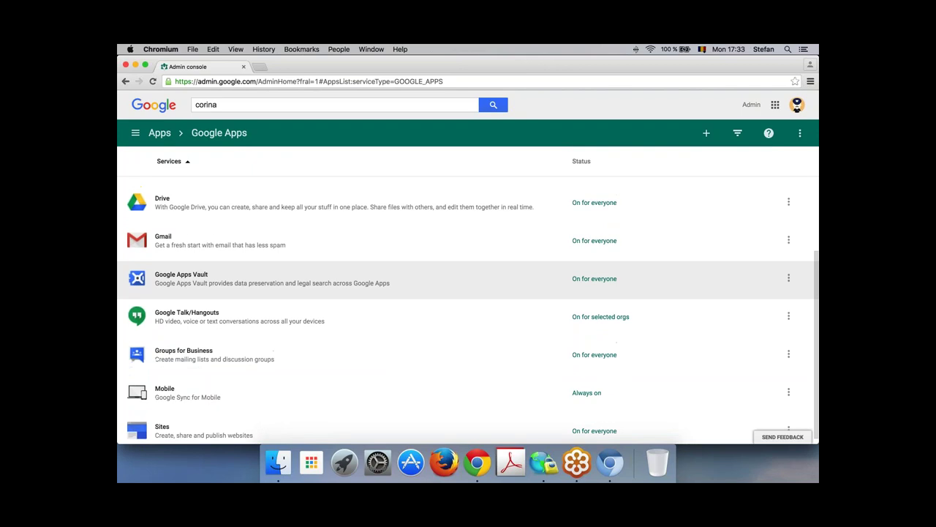
scroll(468, 271, up, 3)
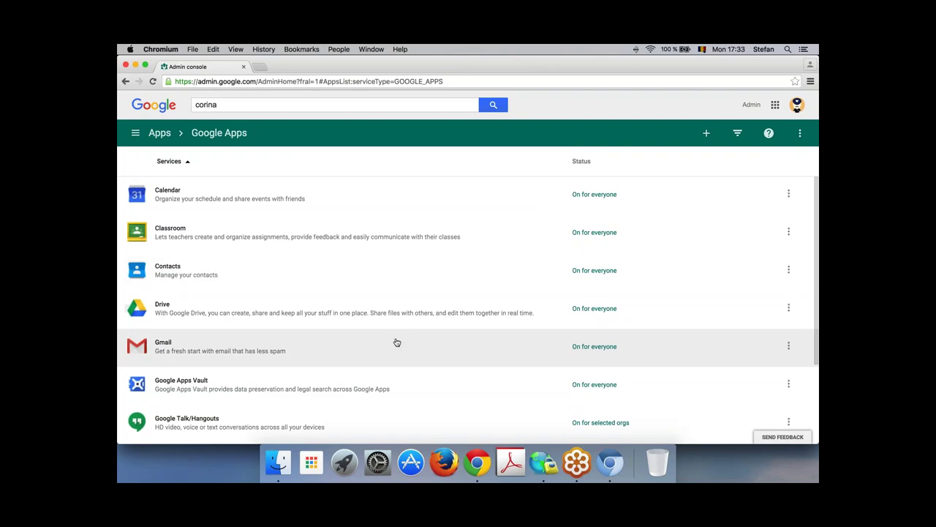
scroll(395, 341, down, 3)
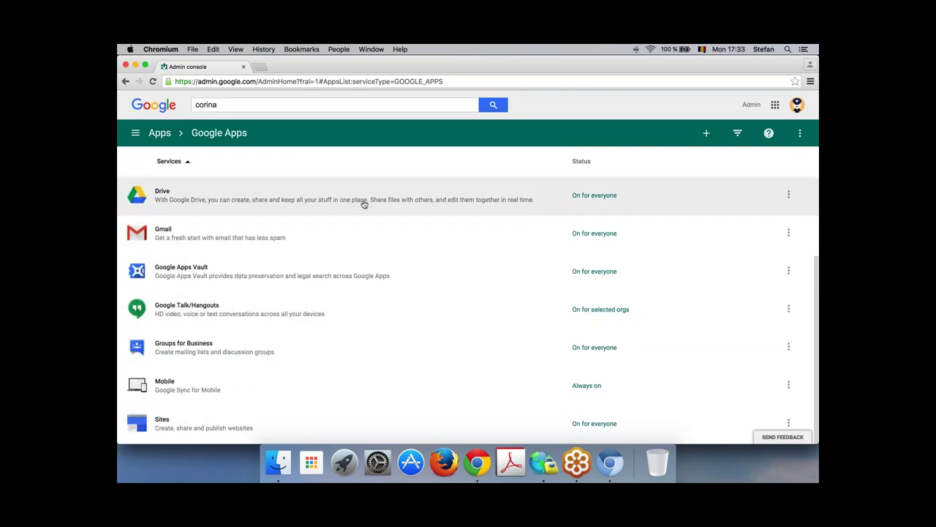
click(365, 204)
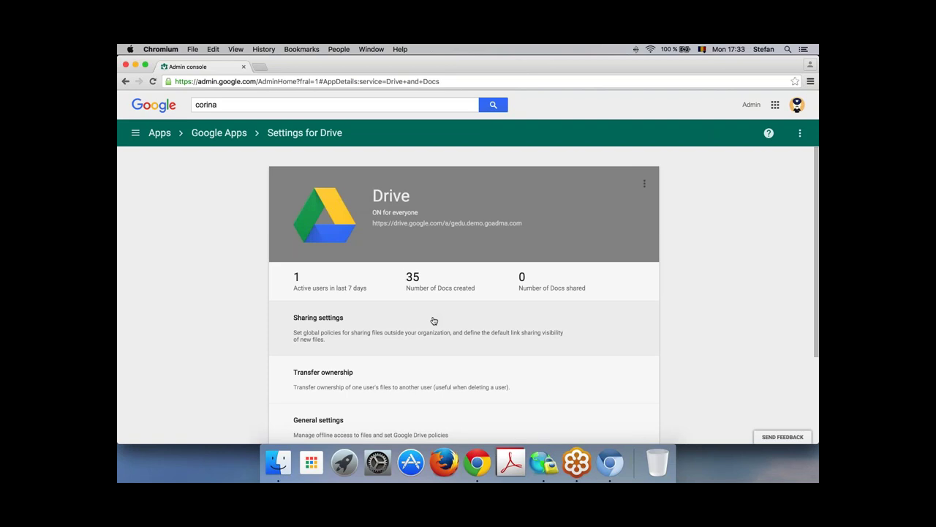
click(233, 135)
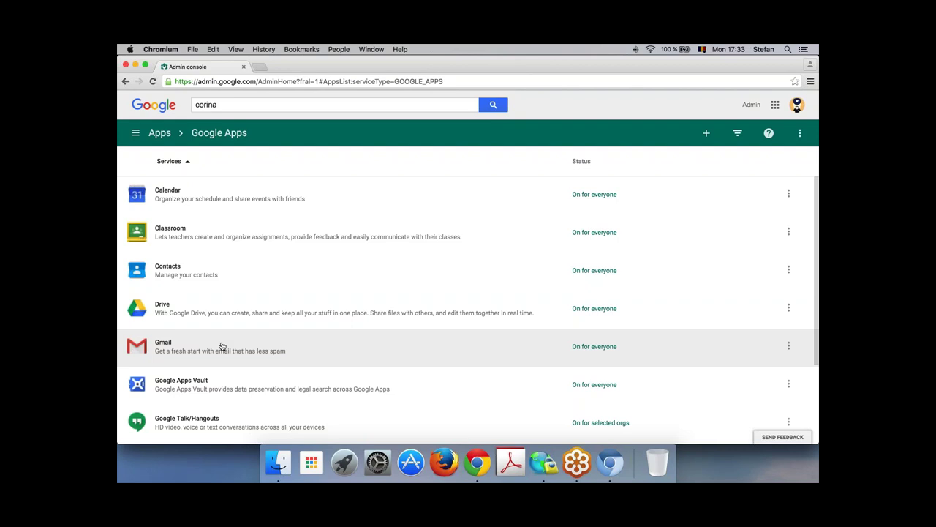
click(222, 346)
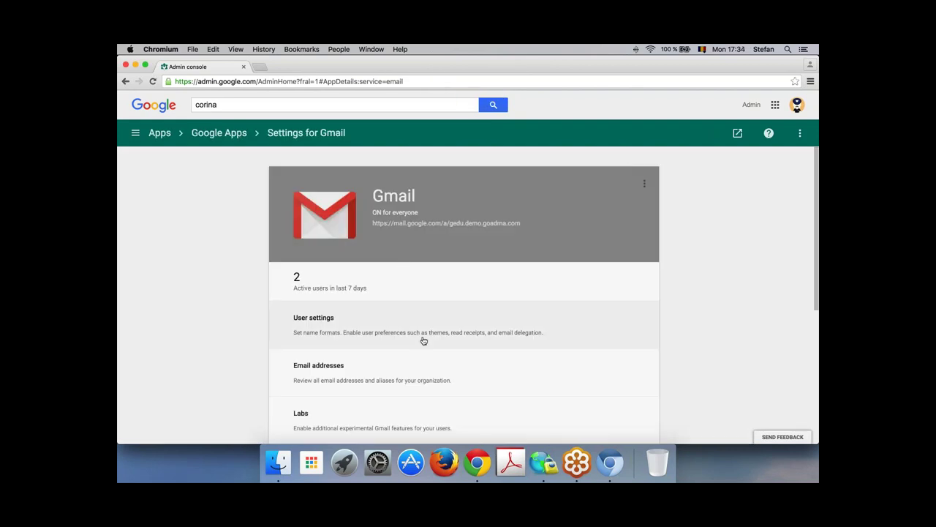
scroll(435, 346, down, 5)
Step: View Gmail advanced settings for Profesori, Departament contabilitate and Studenti, then settle on Principala
click(399, 407)
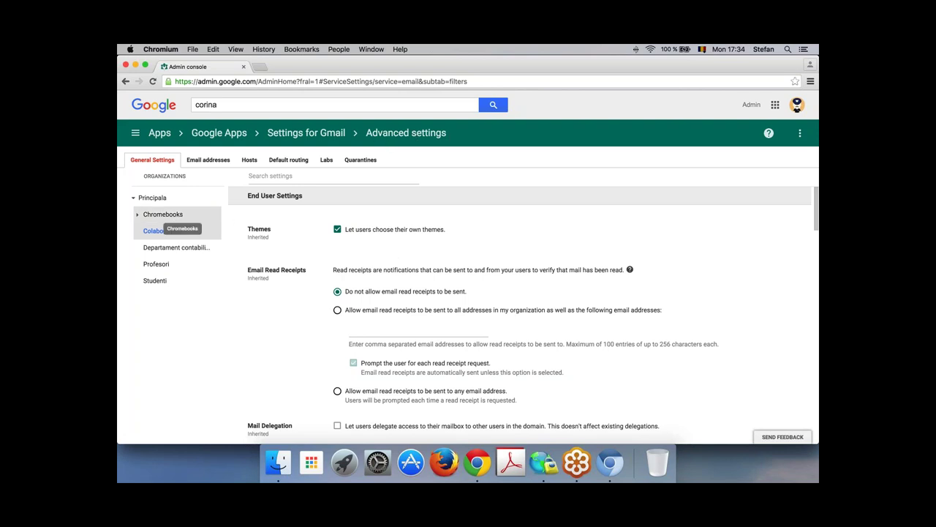
click(156, 263)
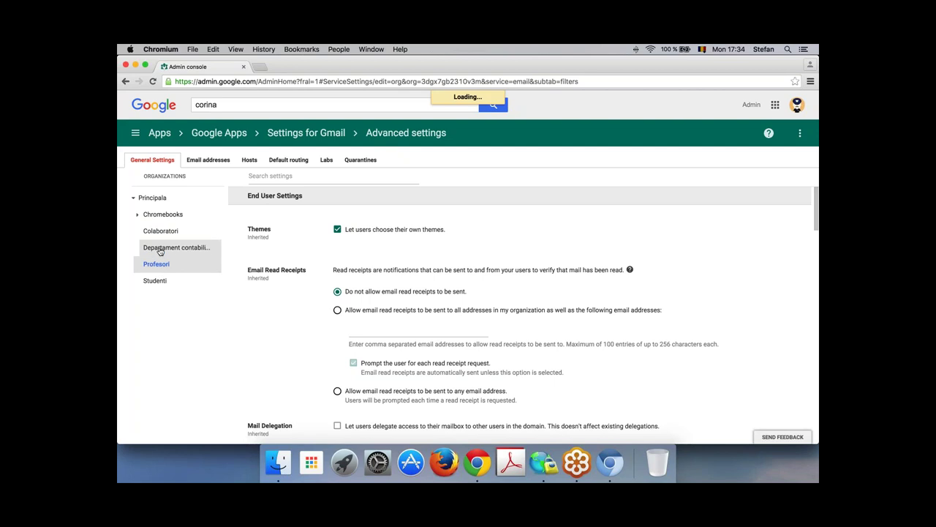
click(186, 252)
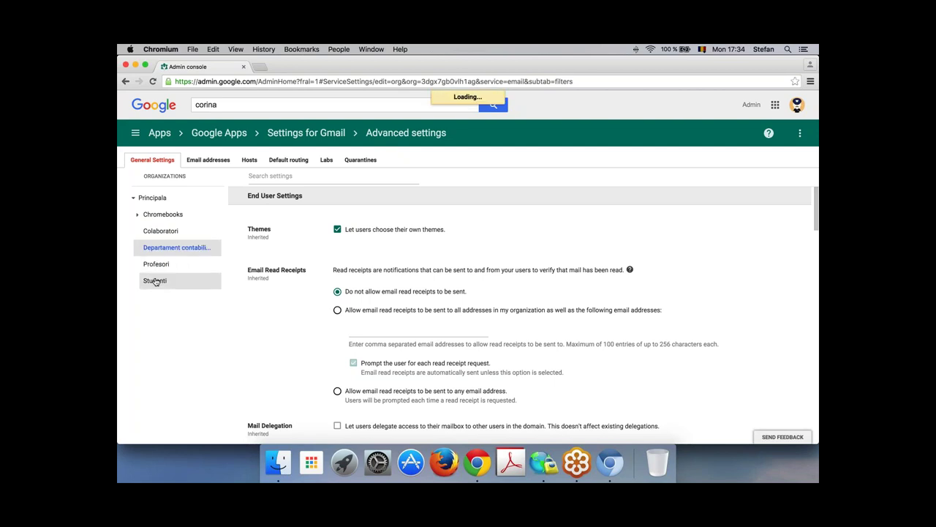
click(156, 281)
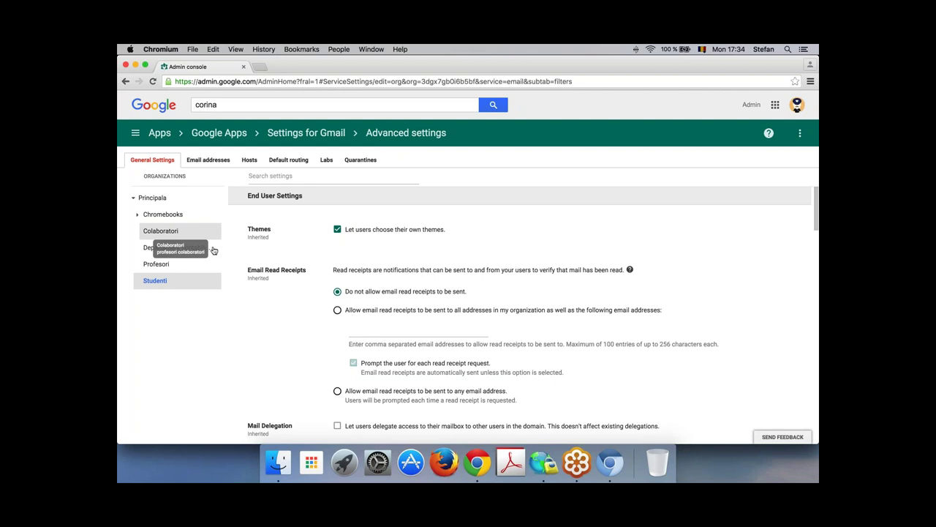
click(212, 249)
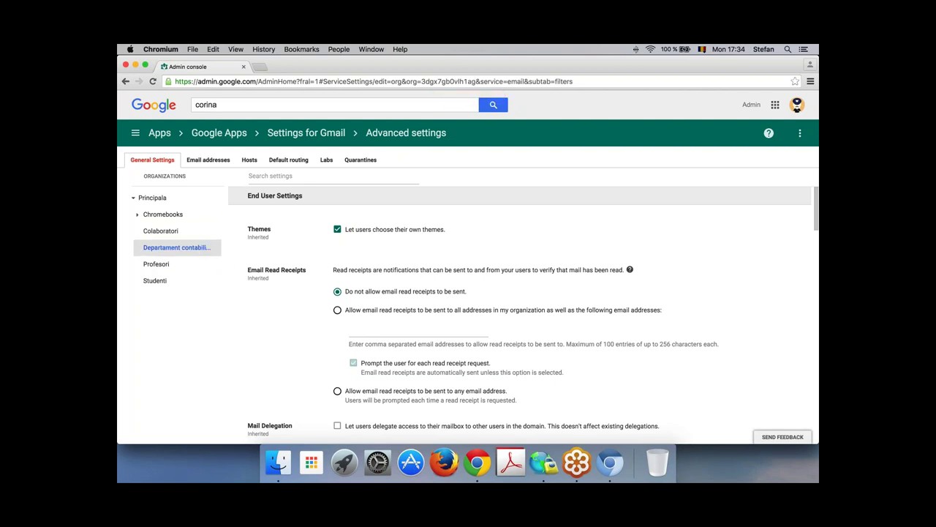
click(157, 200)
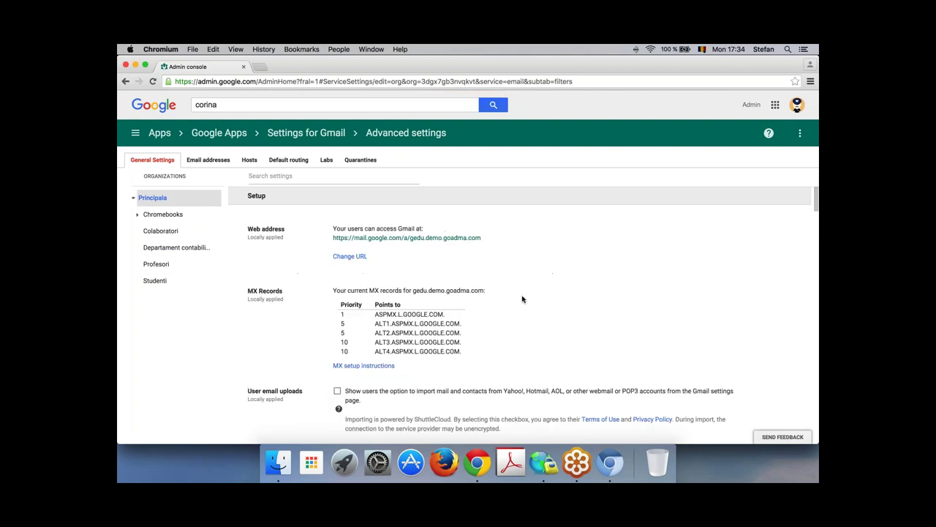
Step: Find the Append footer setting by searching the page for 'append', and start configuring it
scroll(522, 298, down, 3)
scroll(522, 298, up, 10)
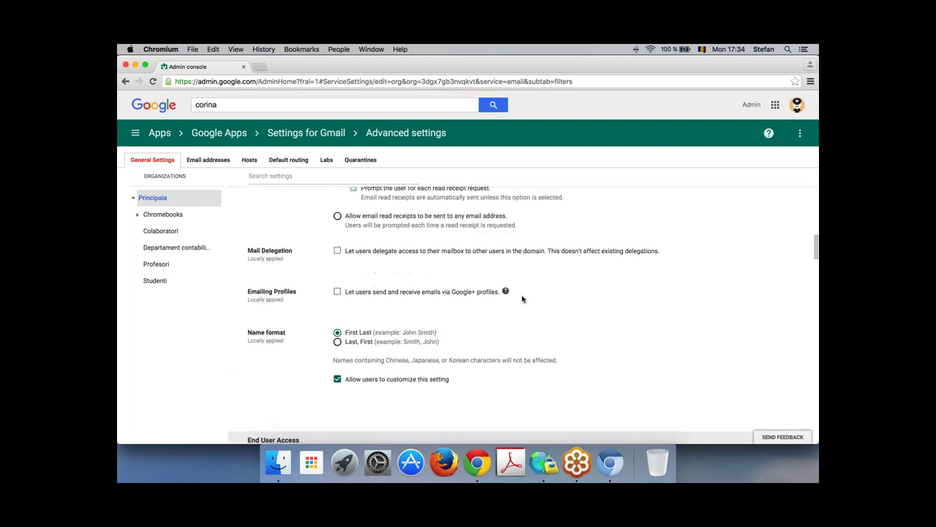
key(super+f)
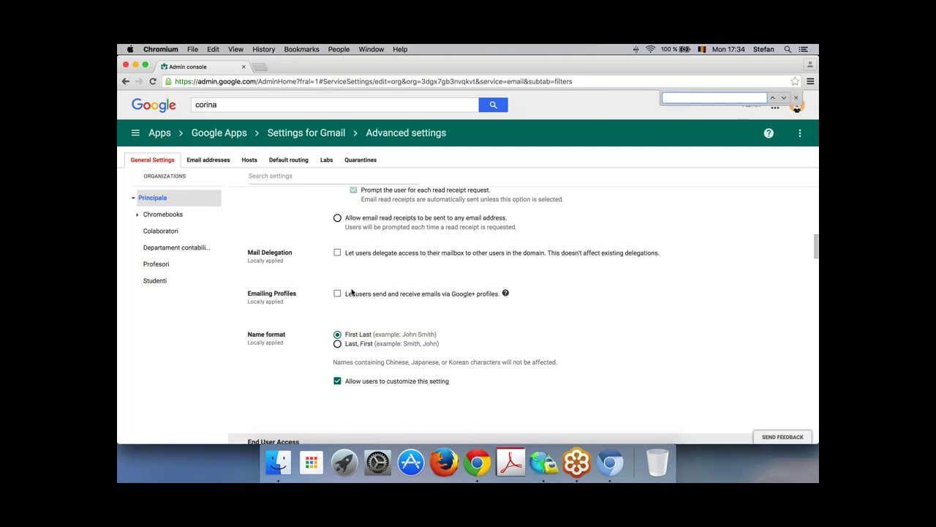
text(append)
mouse_move(342, 324)
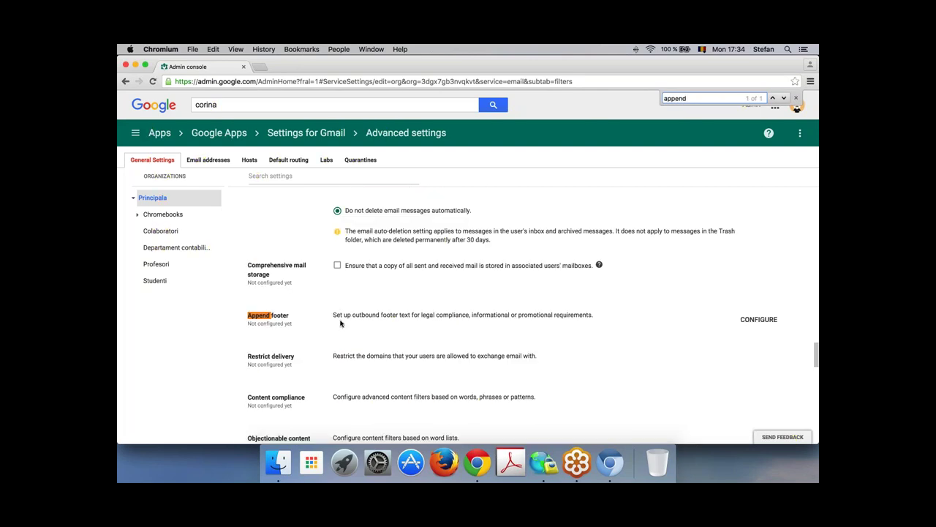
click(754, 327)
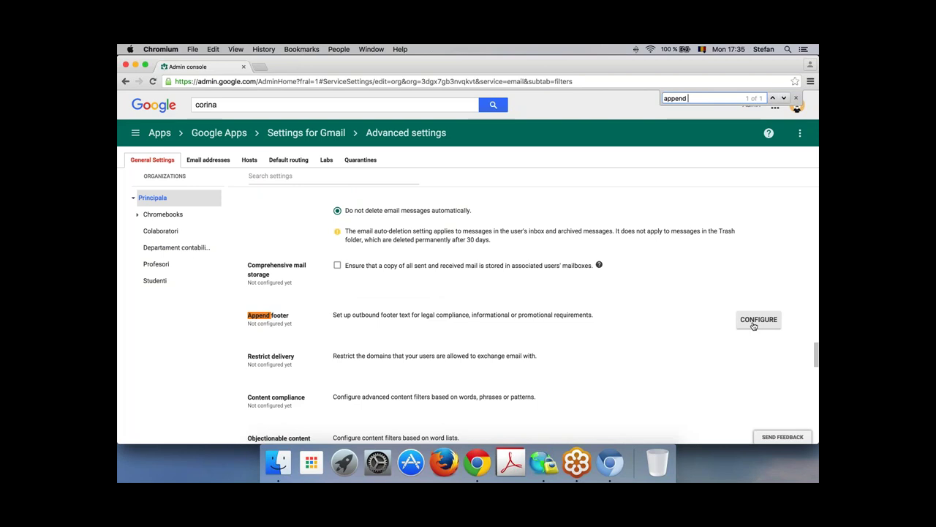
click(758, 320)
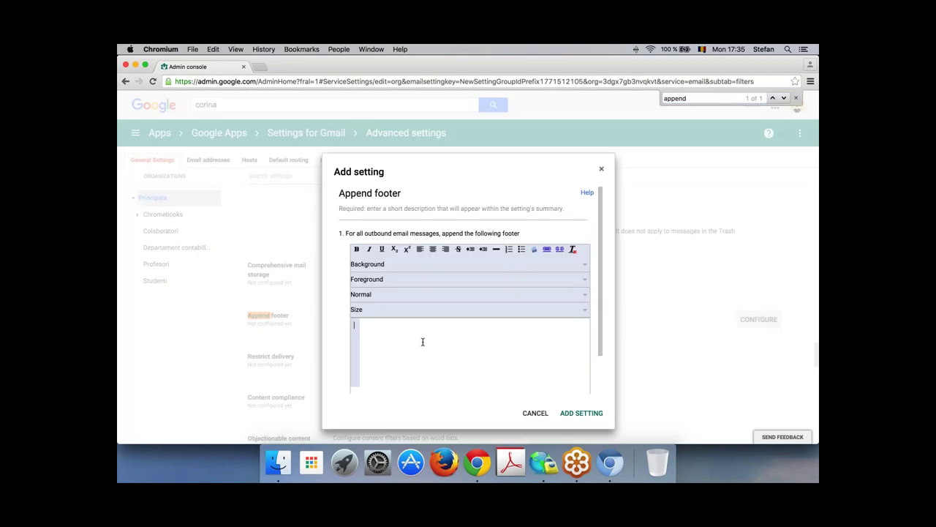
scroll(443, 322, down, 2)
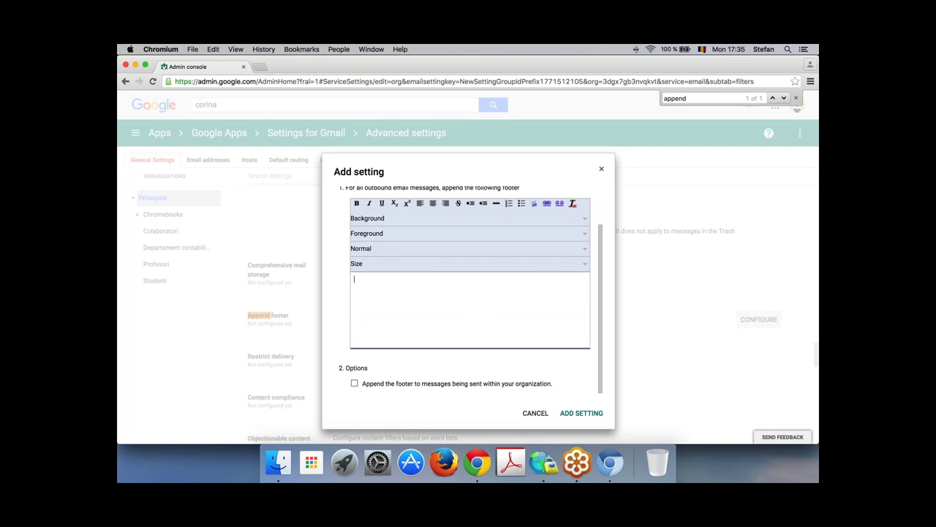
click(601, 169)
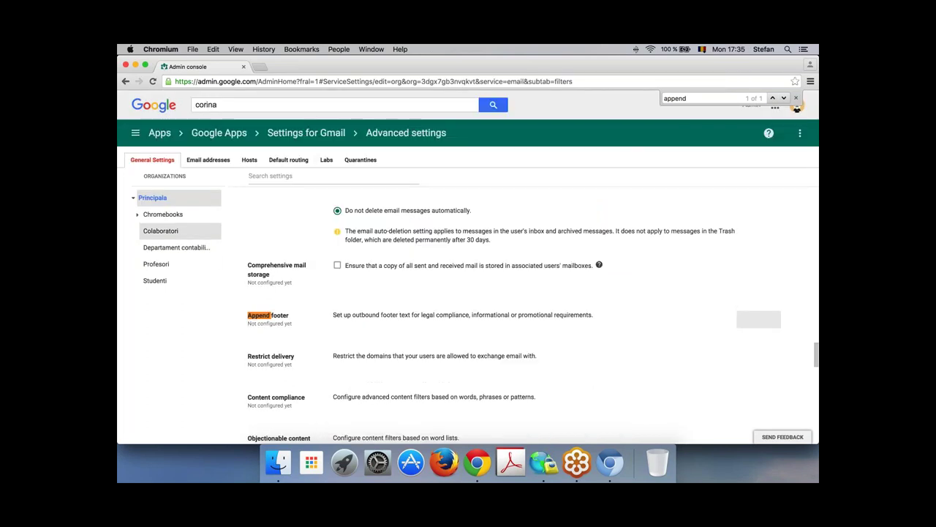
click(178, 250)
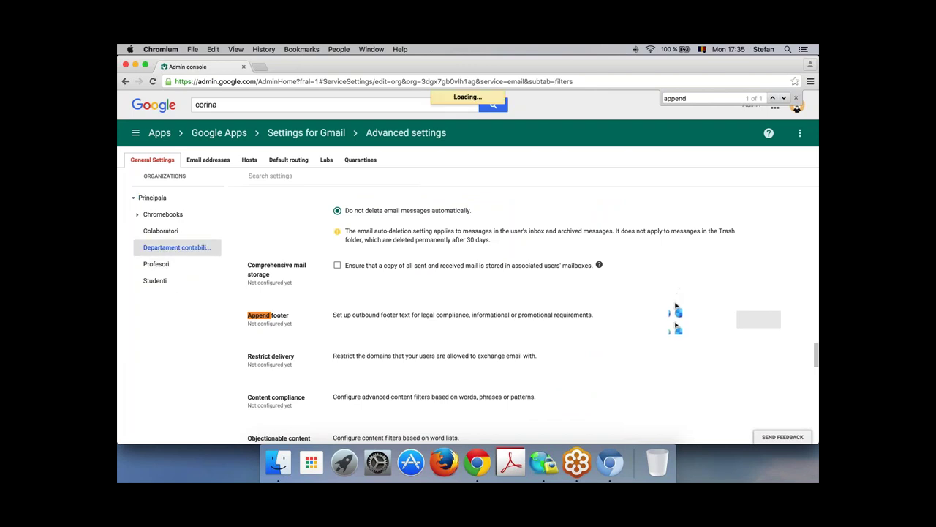
Step: Search the Gmail settings page for the footer setting
scroll(662, 349, down, 5)
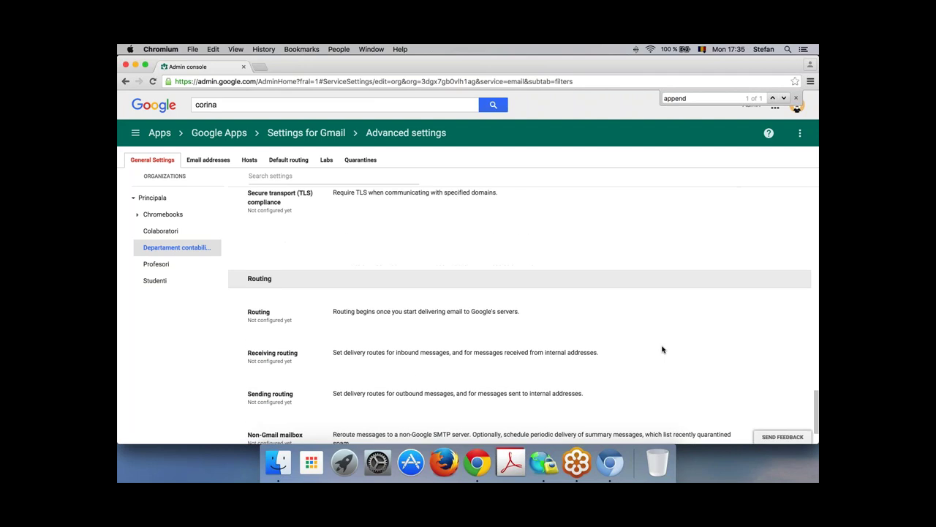
key(super+f)
text(fooo)
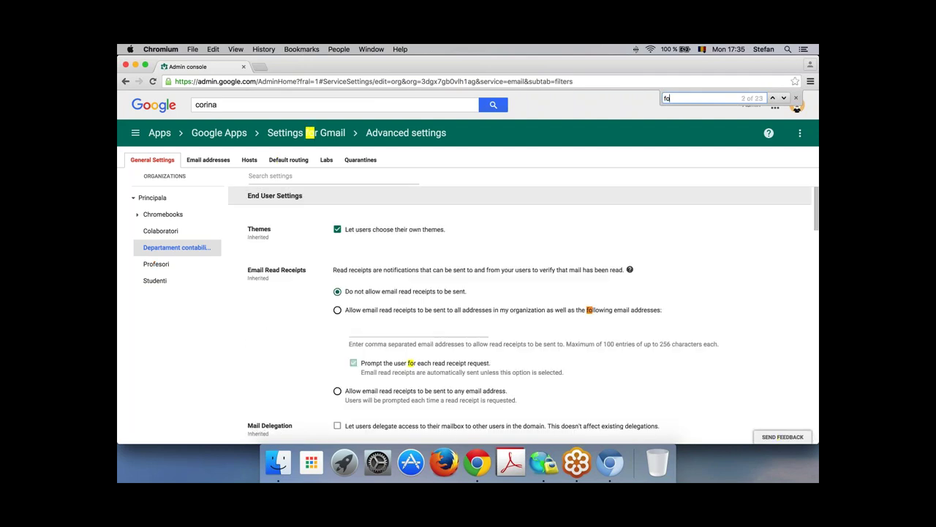
key(BackSpace)
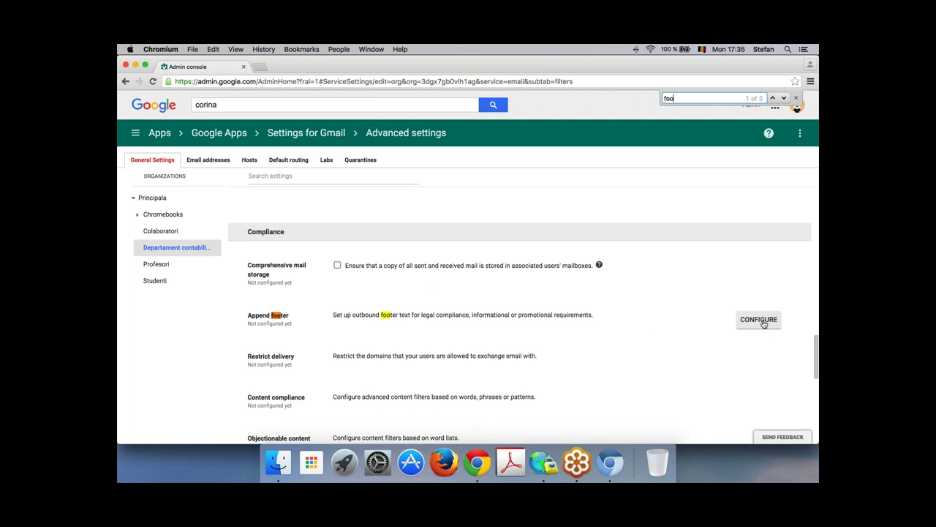
Step: Draft an Append footer reading 'Departament contabilitate' with the description 'semnatura'
click(759, 320)
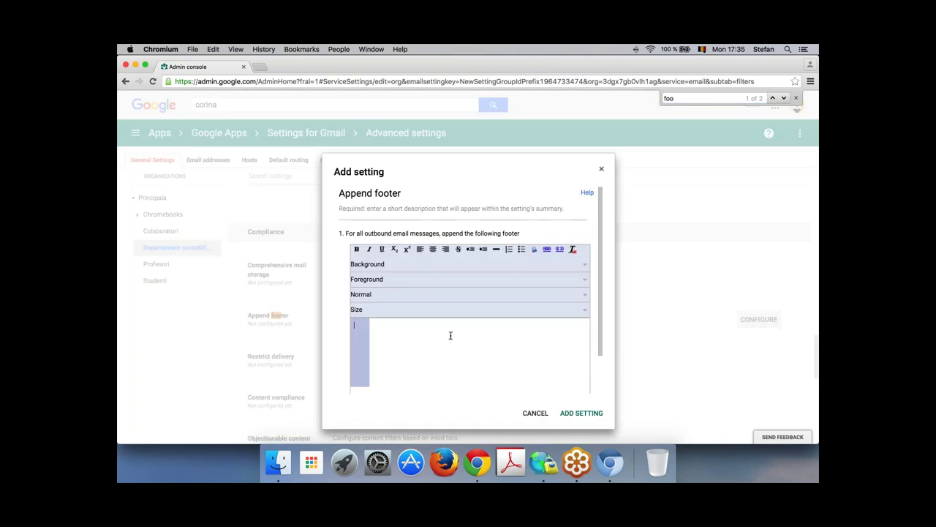
text(Departament )
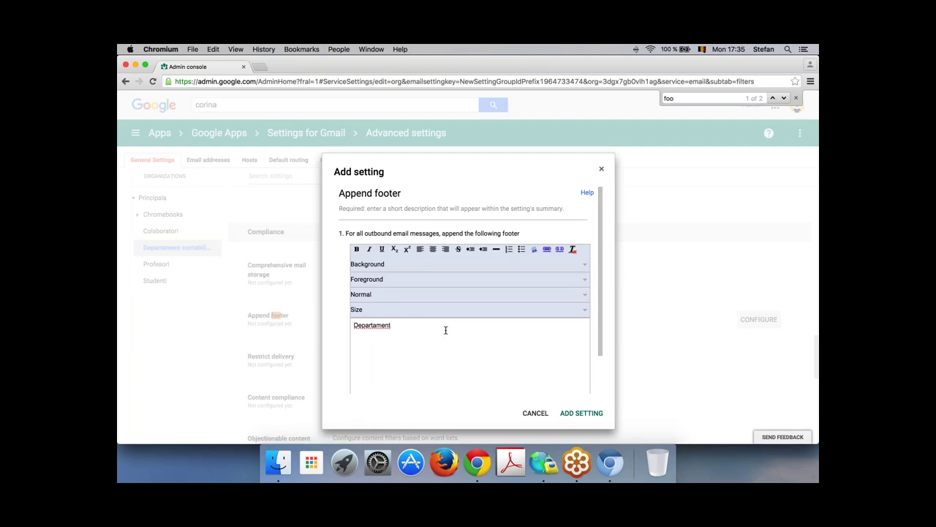
text(contabilitate)
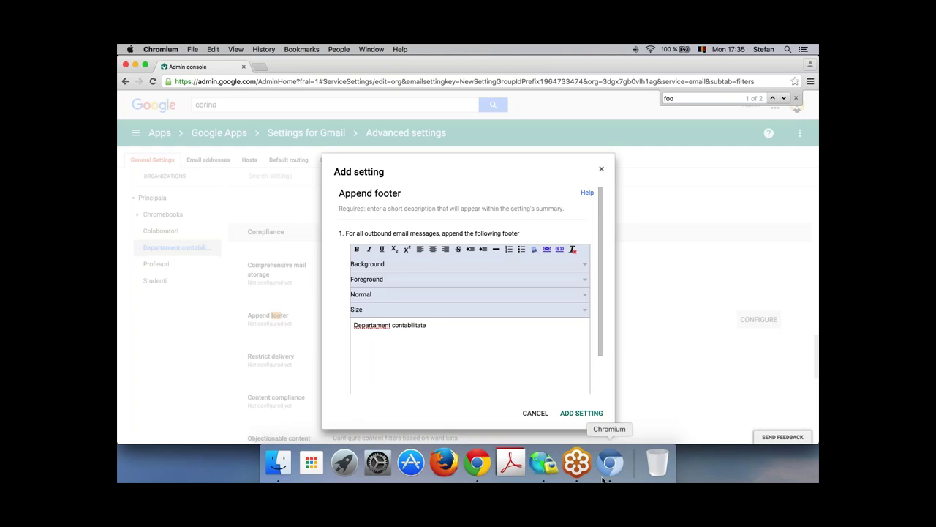
click(585, 413)
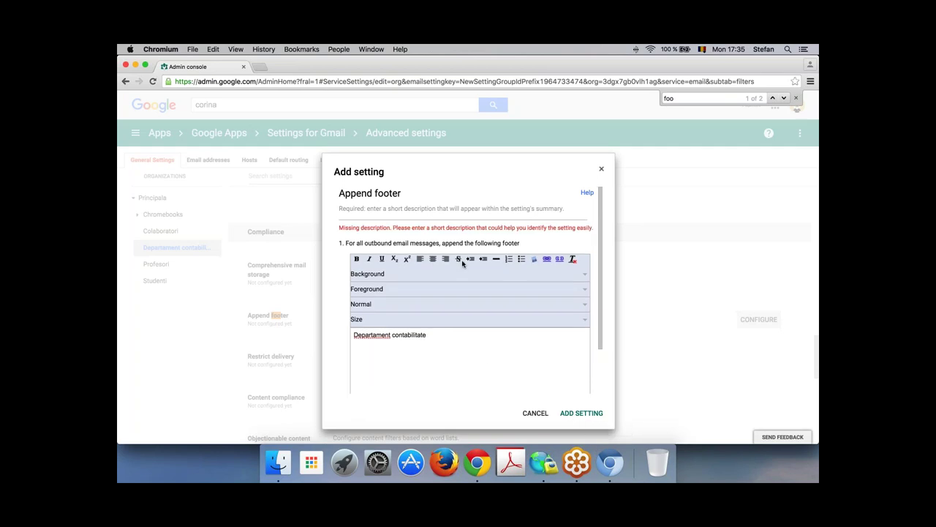
click(397, 199)
text(p)
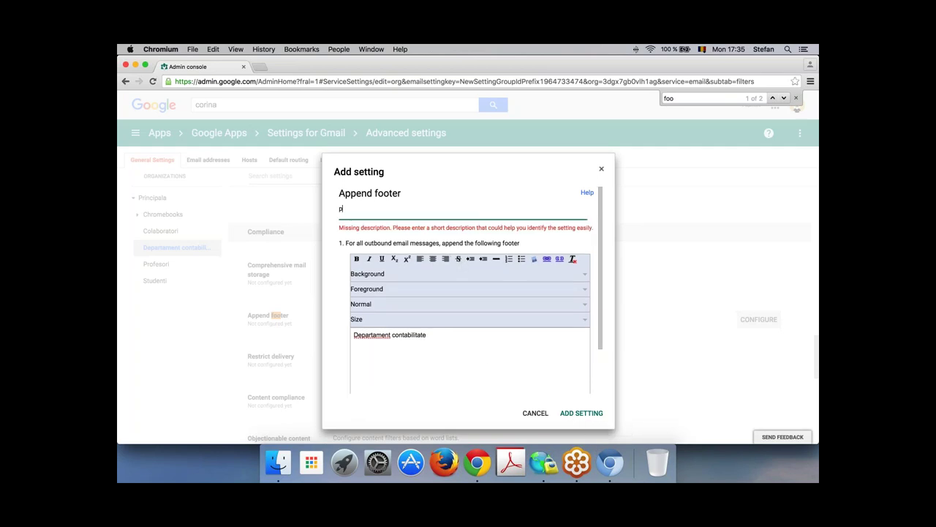
key(BackSpace)
text(semnatura)
click(583, 413)
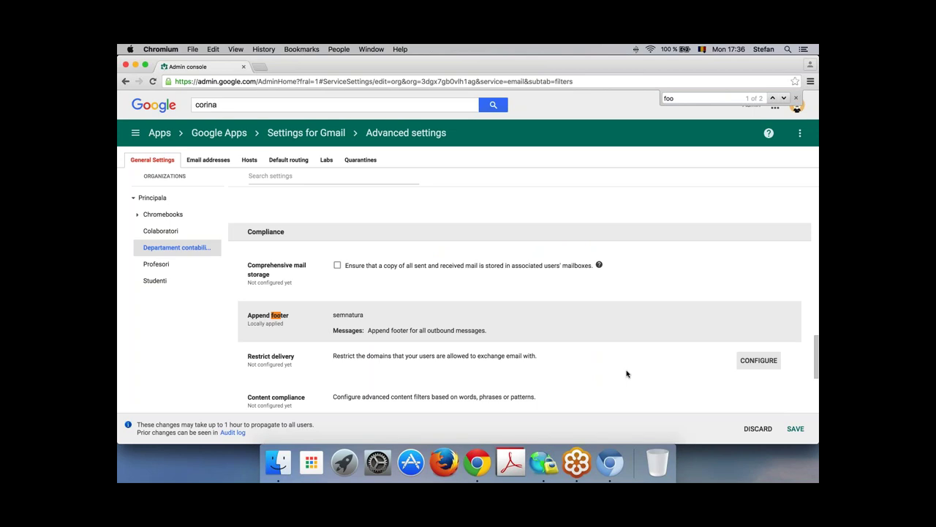
Step: Add the 'semnatura' Append footer rule covering all of the unit's outbound messages
mouse_move(629, 331)
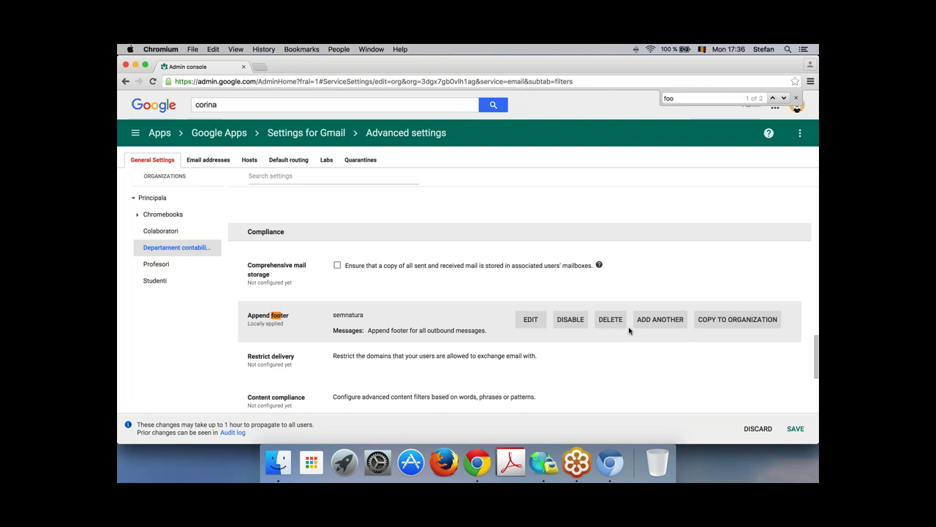
Step: In Gmail's general settings, save the signature 'semnatura mea'
click(260, 68)
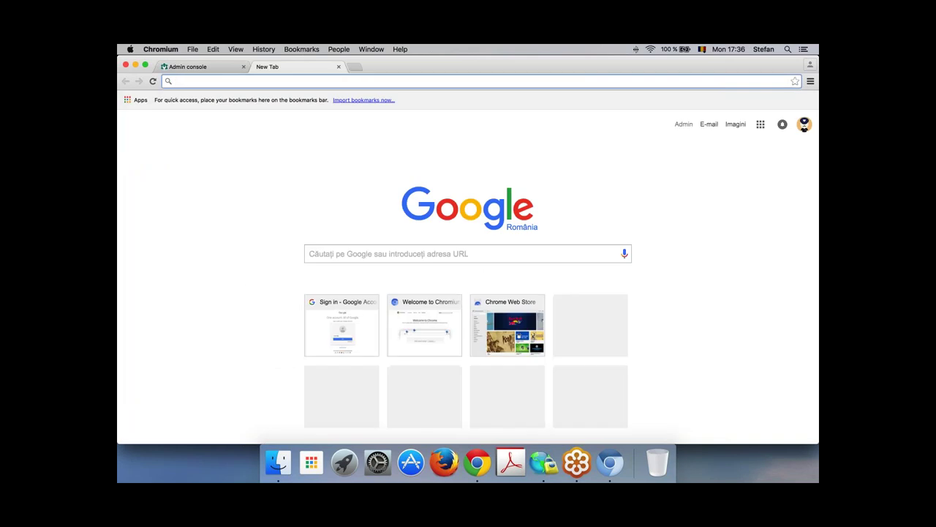
text(gmail.com)
key(Return)
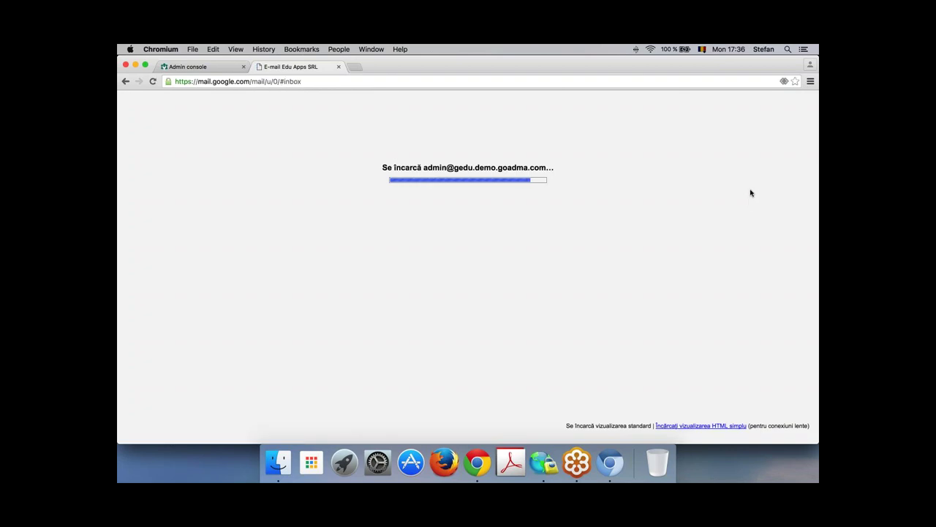
click(785, 130)
click(699, 237)
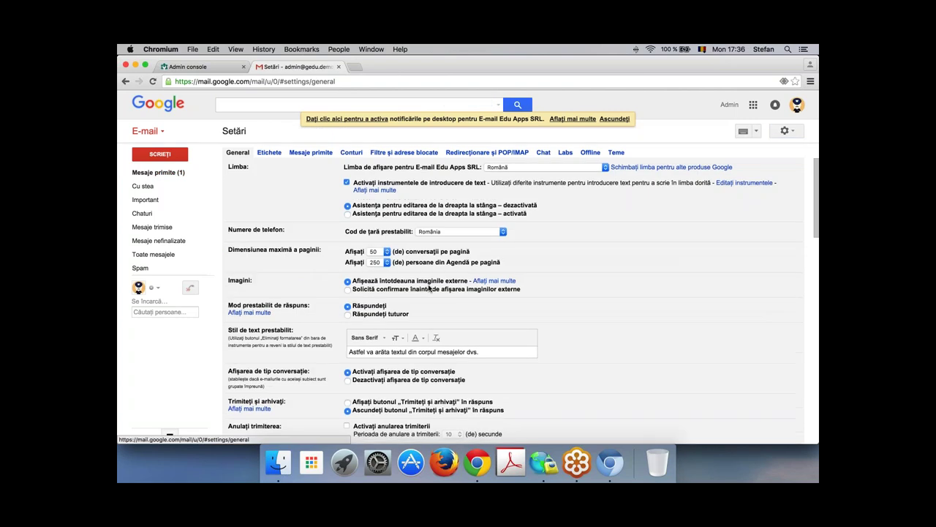
scroll(429, 289, down, 10)
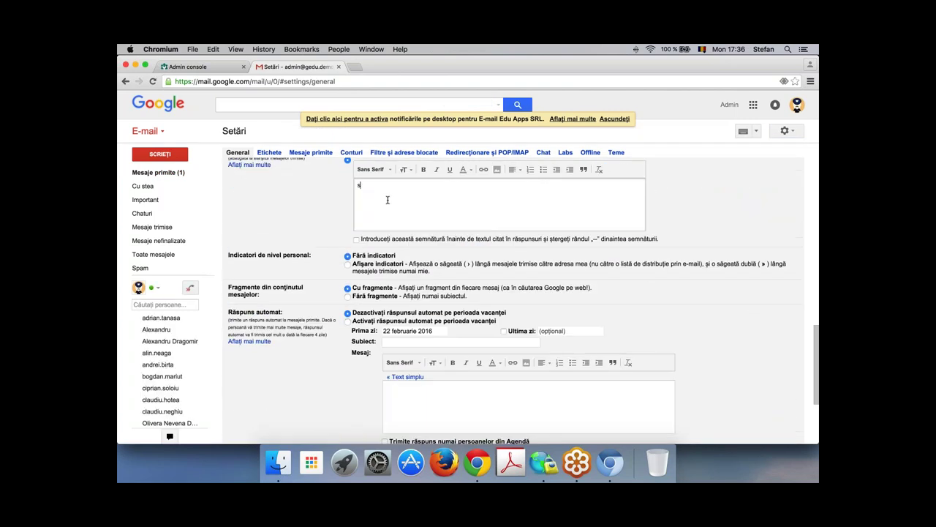
text(emnatura mae)
key(BackSpace)
key(BackSpace)
text(ea)
scroll(441, 378, down, 5)
click(494, 323)
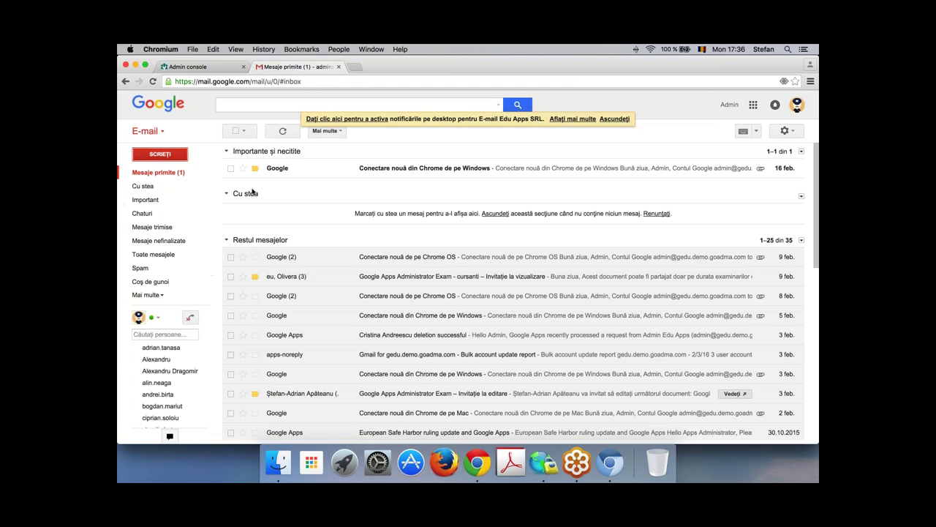
Step: Check the signature in a new Gmail draft, then return to the Admin console
key(c)
drag(585, 283, 538, 284)
click(562, 286)
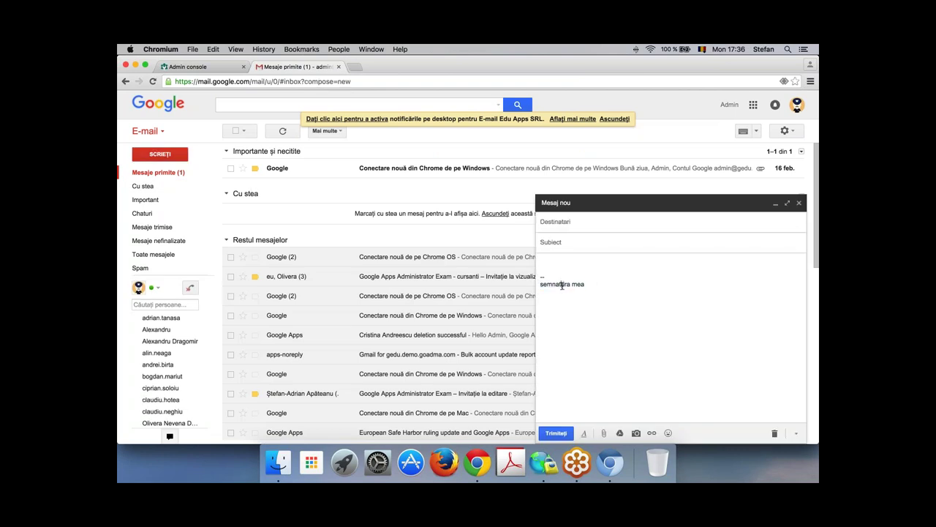
key(BackSpace)
key(BackSpace)
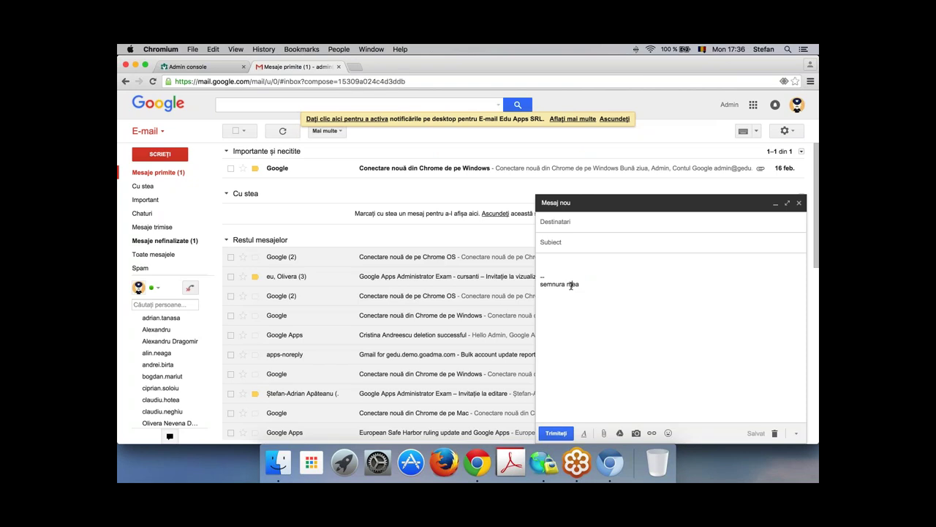
click(199, 67)
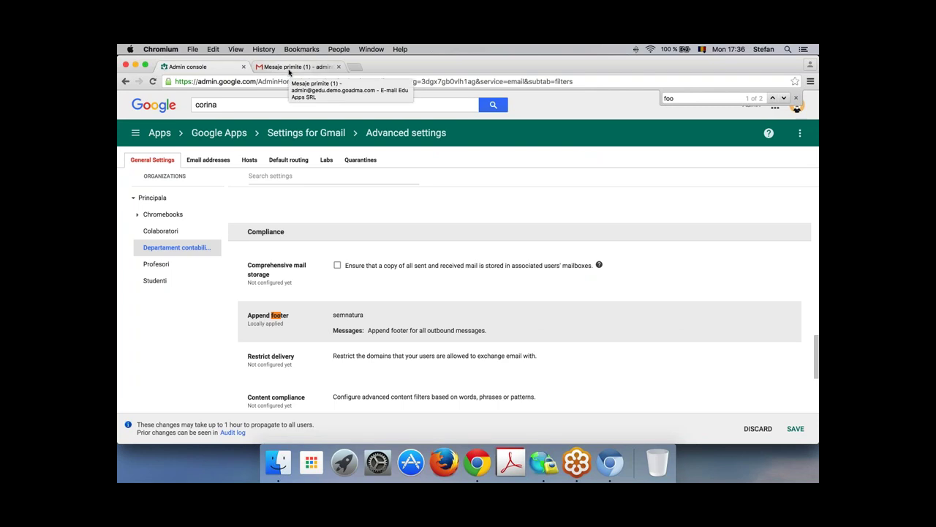
Step: Replace the draft's signature with 'Prenume Nume', then return to the Admin console footer settings
click(289, 71)
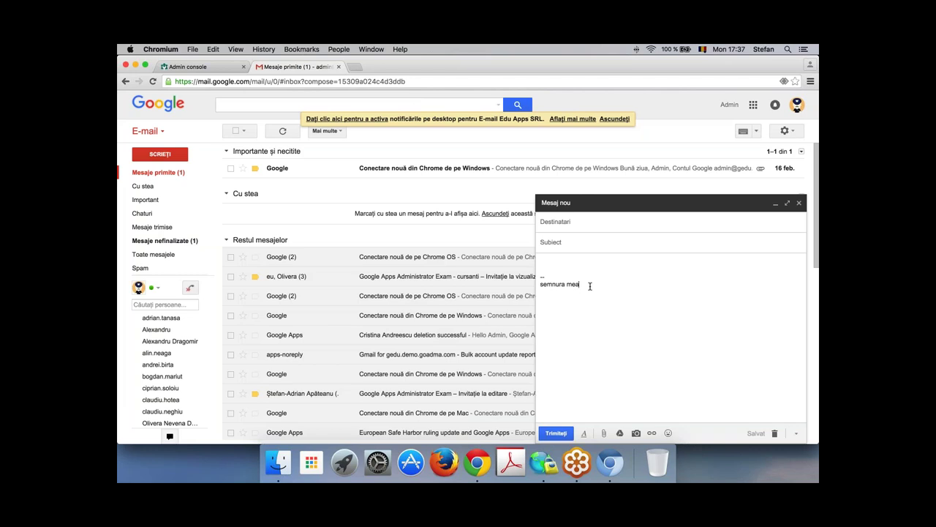
drag(583, 285, 540, 285)
text(Prenume Nue)
key(BackSpace)
text(me)
click(224, 67)
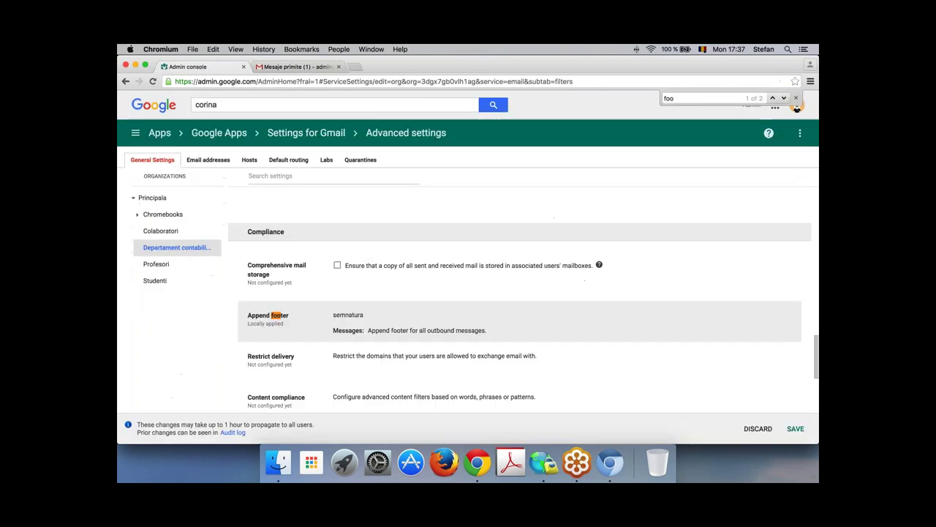
Step: Leave the footer settings for the Admin console home page
click(136, 132)
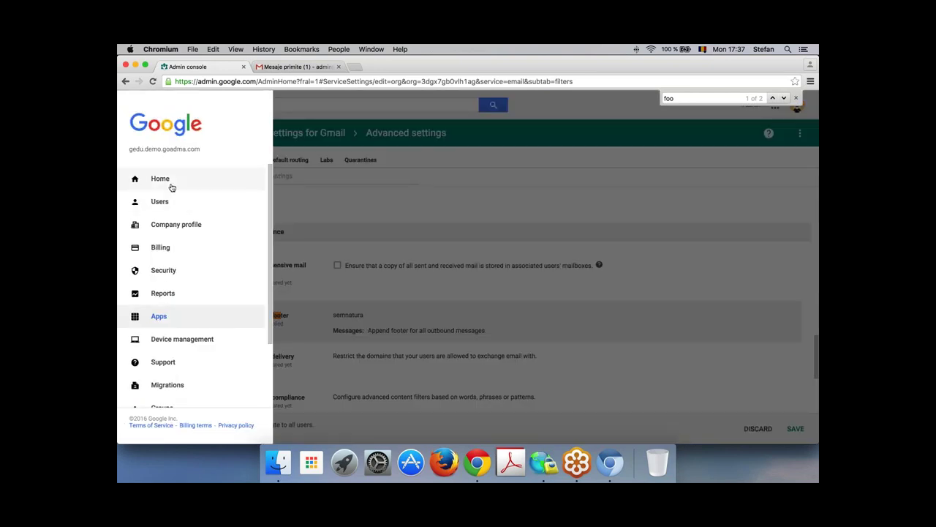
click(171, 184)
click(523, 208)
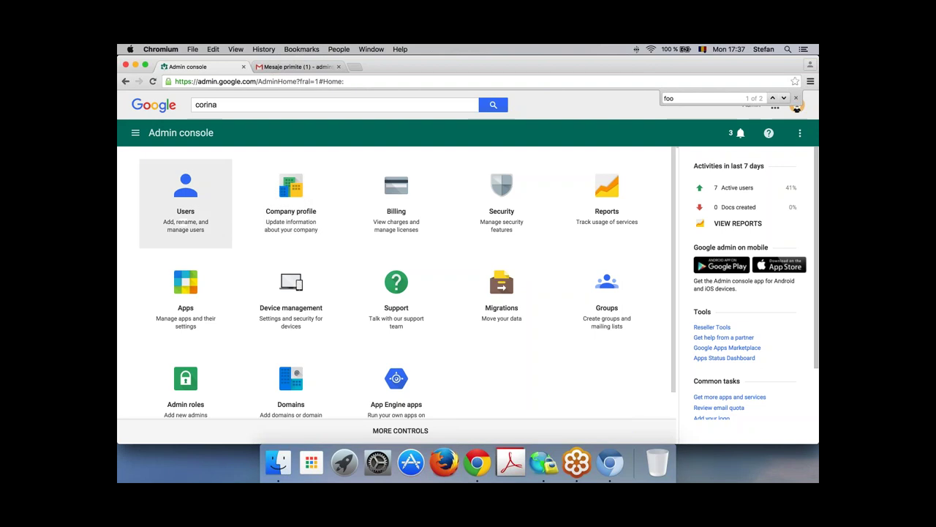
Step: Expand the Company profile details, showing (GMT+02:00) Bucharest time zone and Rapid release
click(299, 189)
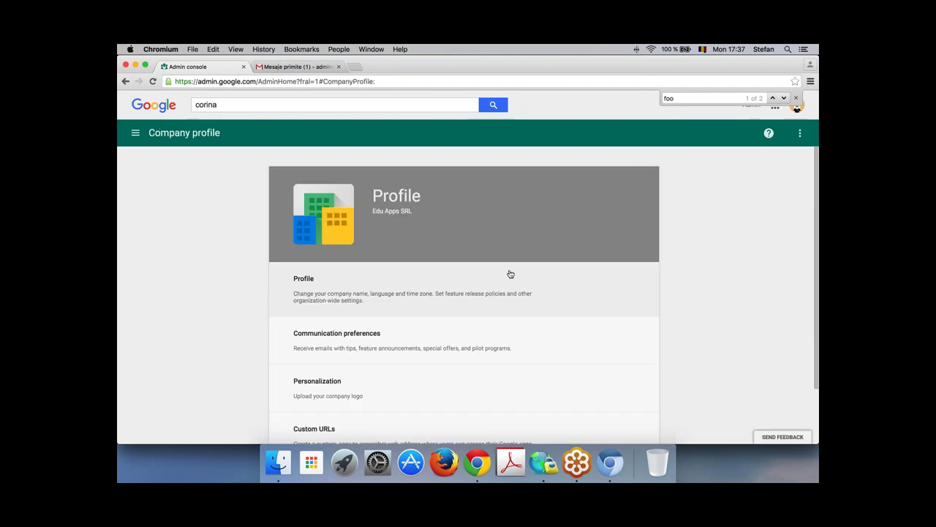
scroll(511, 274, down, 1)
click(501, 239)
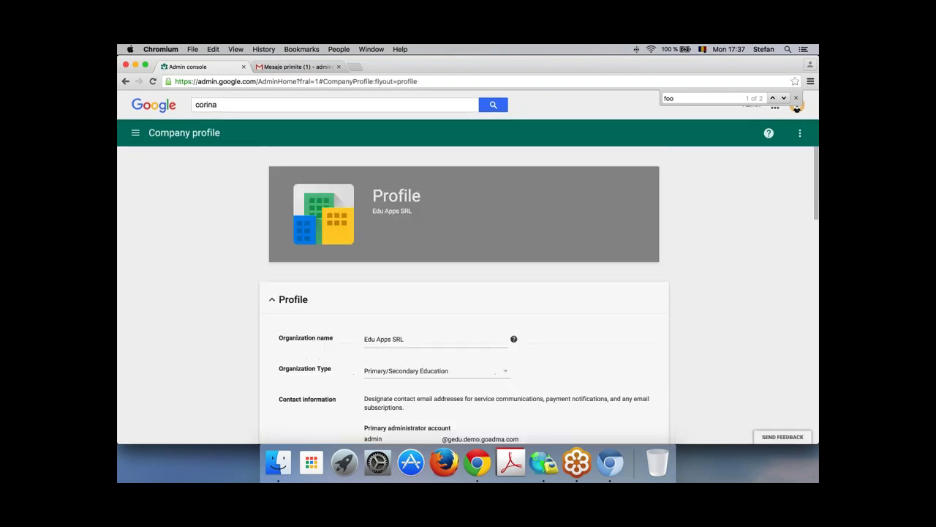
scroll(548, 283, down, 10)
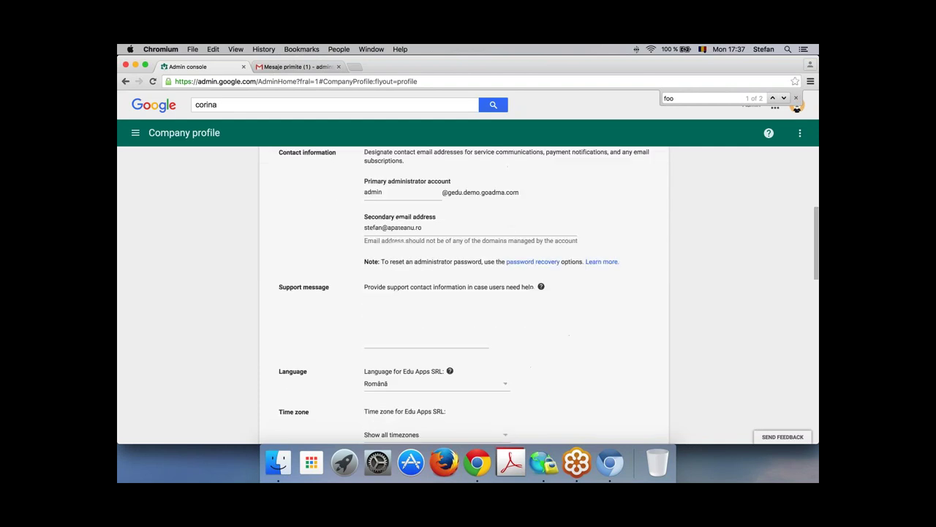
scroll(468, 212, down, 4)
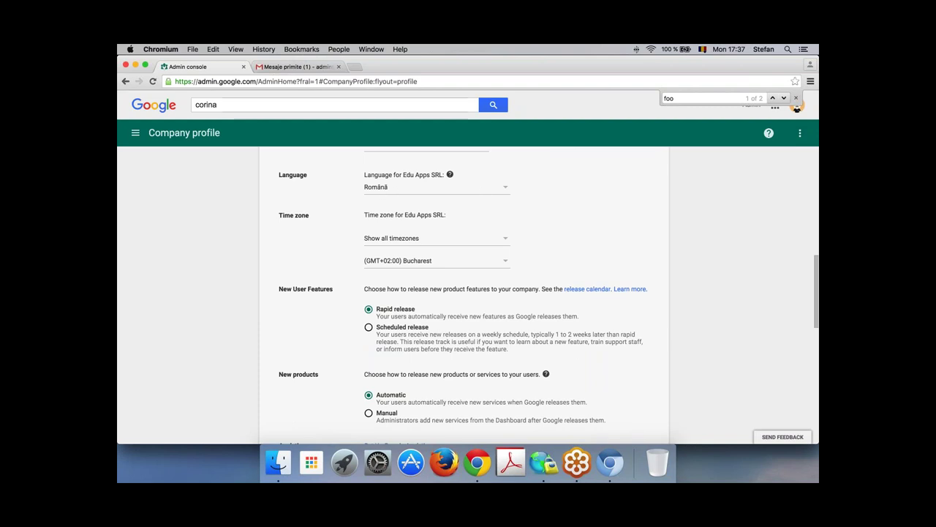
click(286, 66)
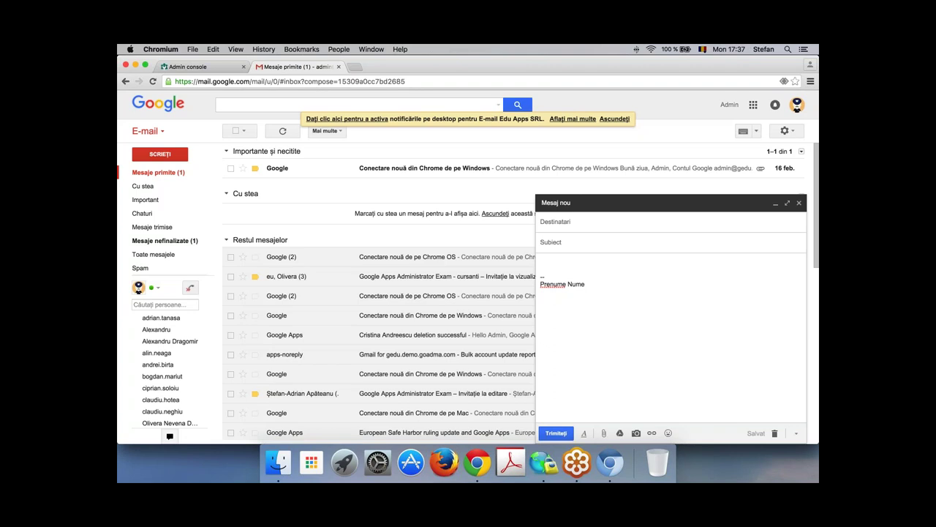
click(212, 69)
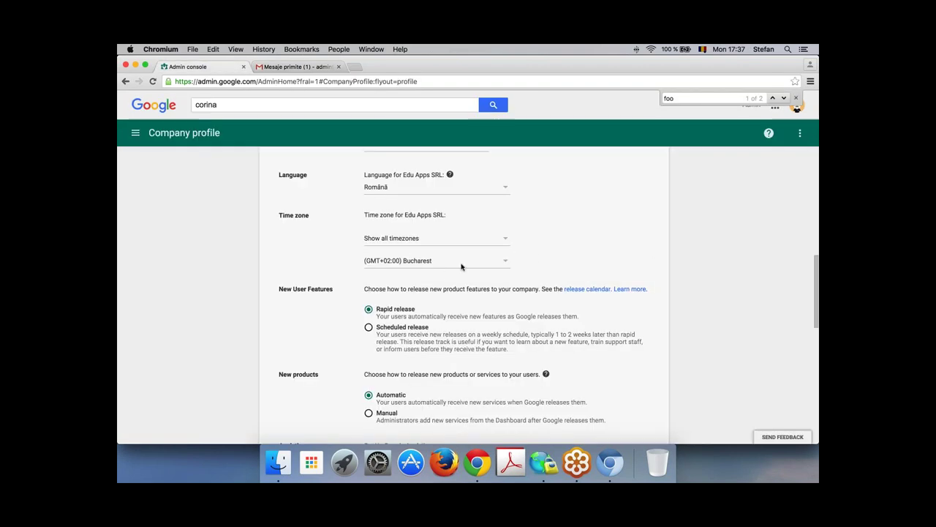
Step: Review the remaining Company profile options down to Account deletion, then return Home
scroll(547, 262, down, 2)
scroll(547, 262, down, 1)
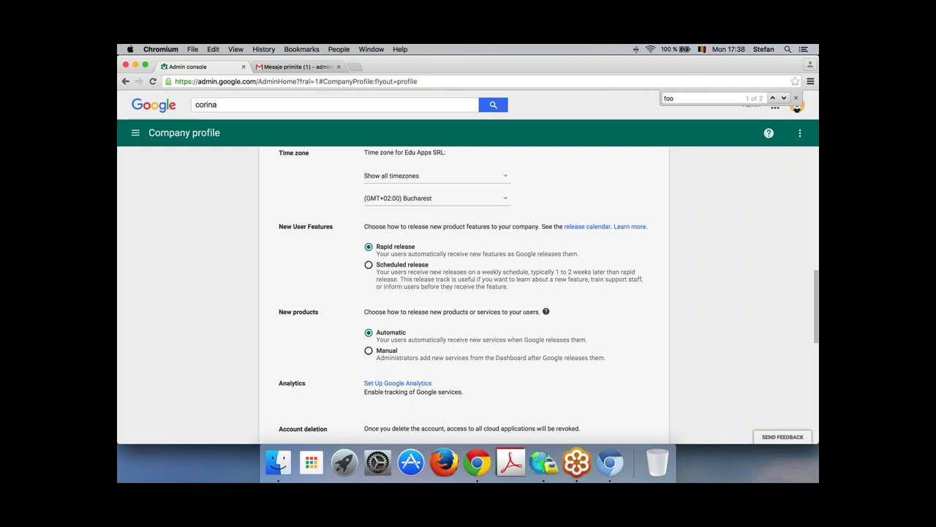
scroll(526, 268, down, 3)
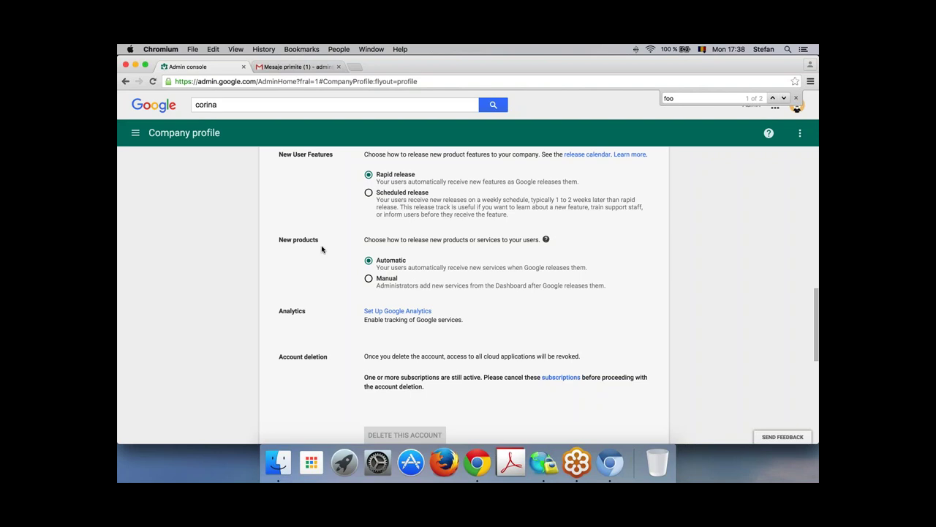
scroll(341, 241, down, 2)
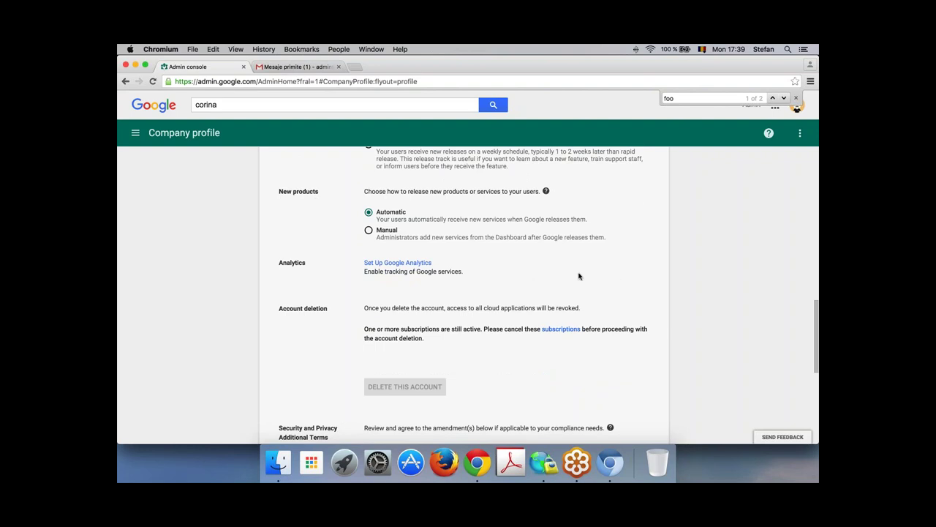
scroll(578, 276, up, 5)
click(136, 133)
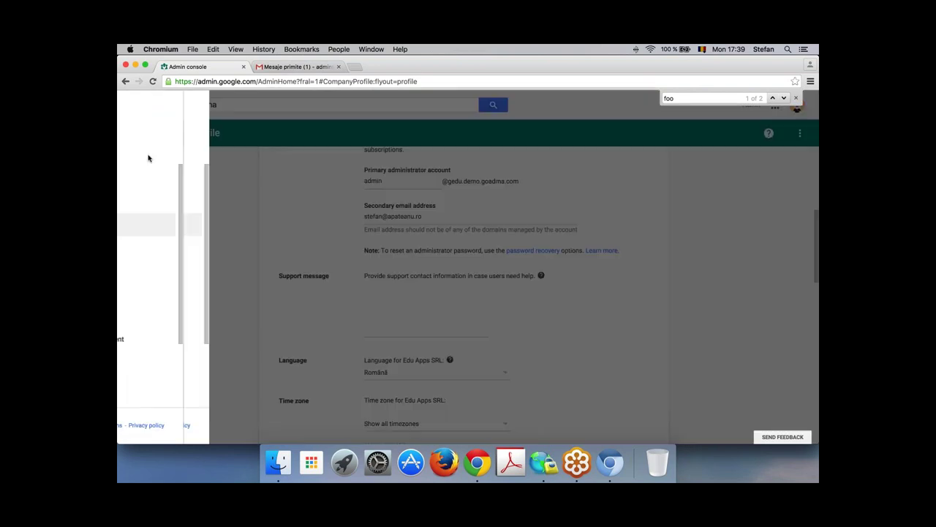
click(160, 179)
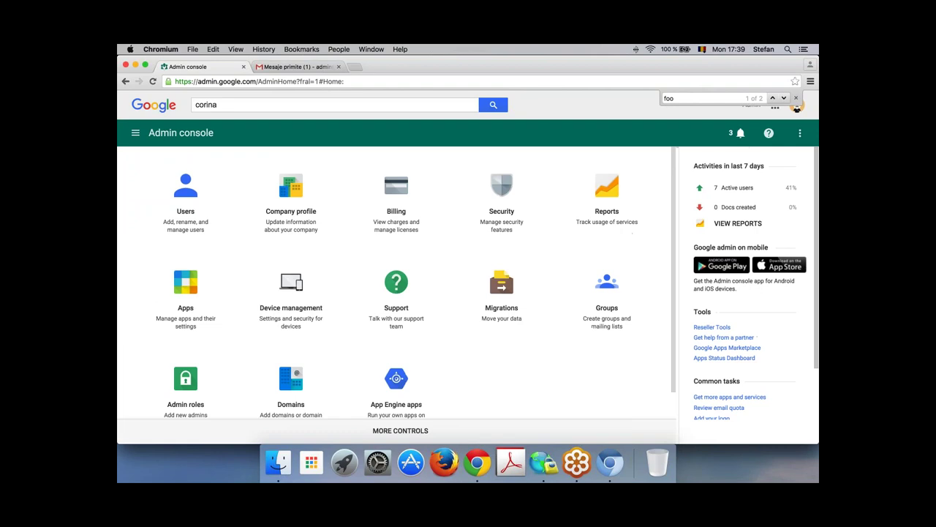
Step: Review Security basic settings for password length and 2-step verification, then open advanced enforcement
click(509, 188)
scroll(534, 235, down, 2)
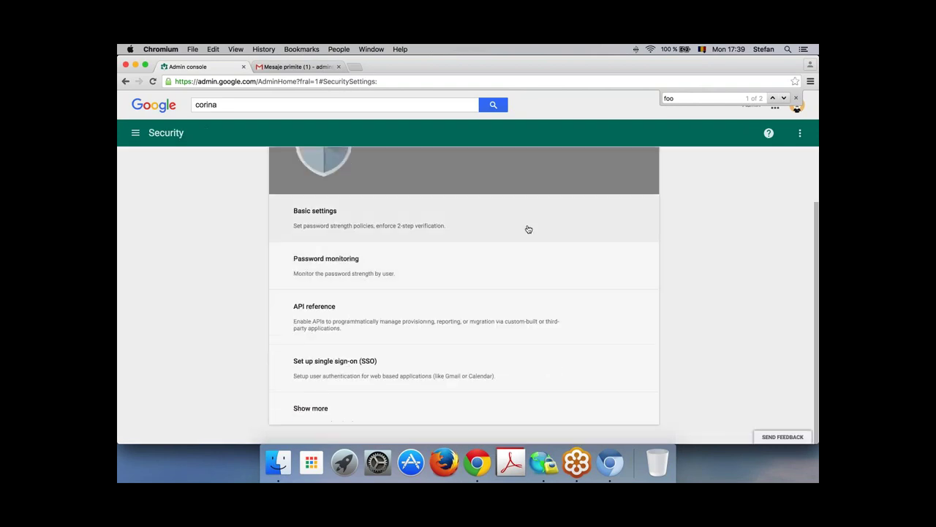
click(529, 229)
scroll(713, 264, down, 4)
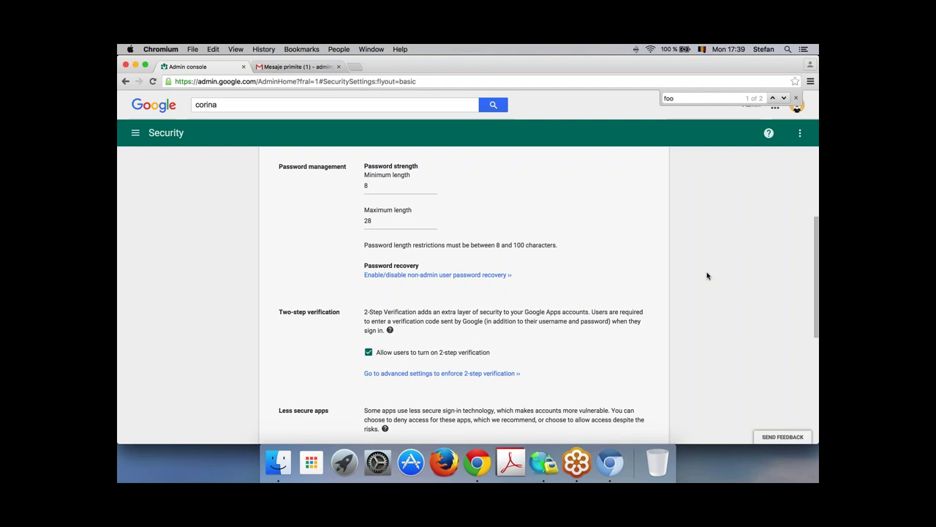
scroll(708, 276, down, 5)
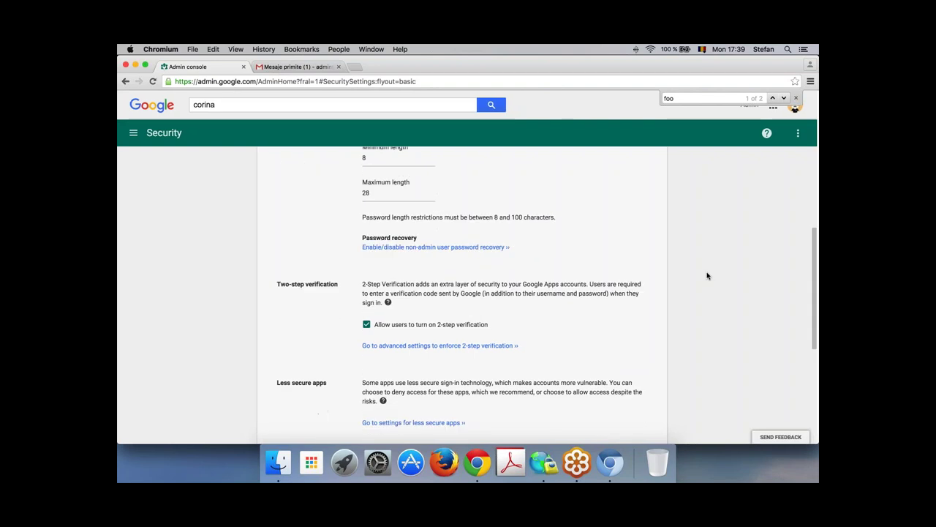
scroll(381, 176, down, 1)
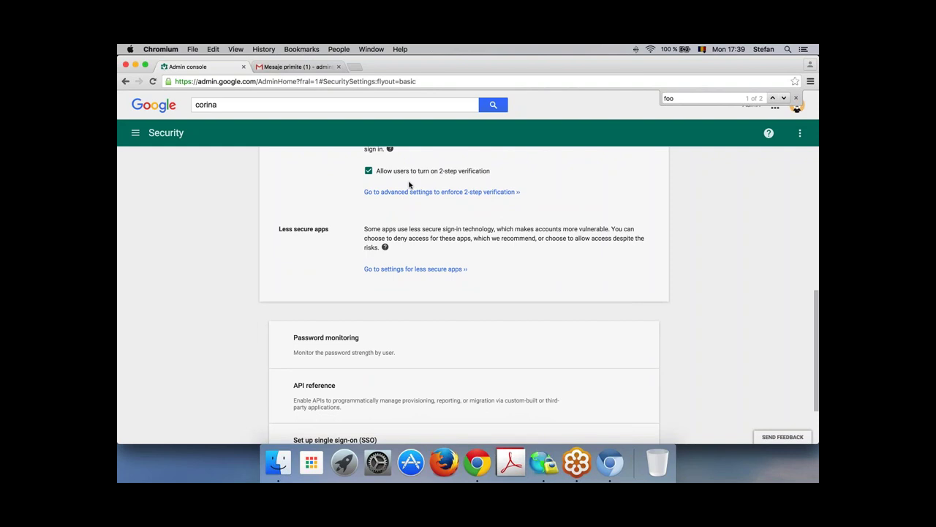
click(462, 193)
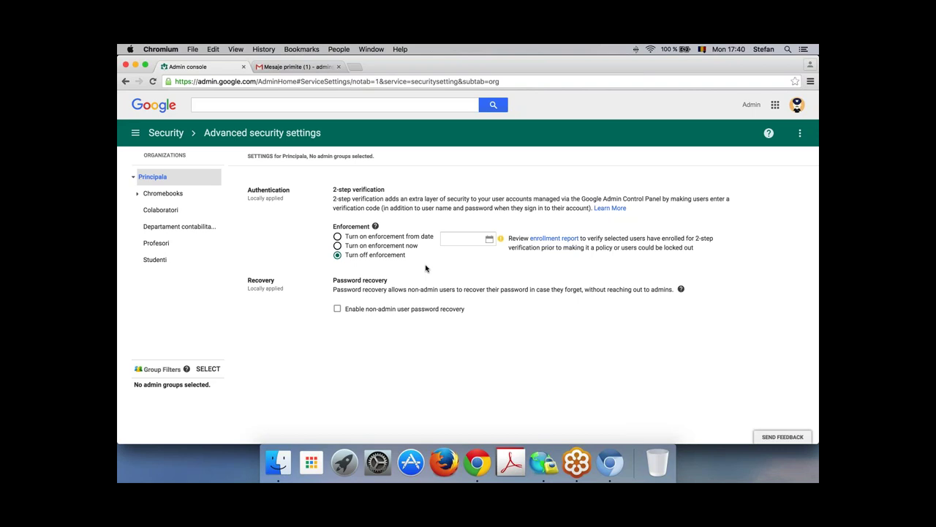
Step: For Departament contabilitate, start turning on 2-step enforcement but cancel, leaving it off
click(173, 232)
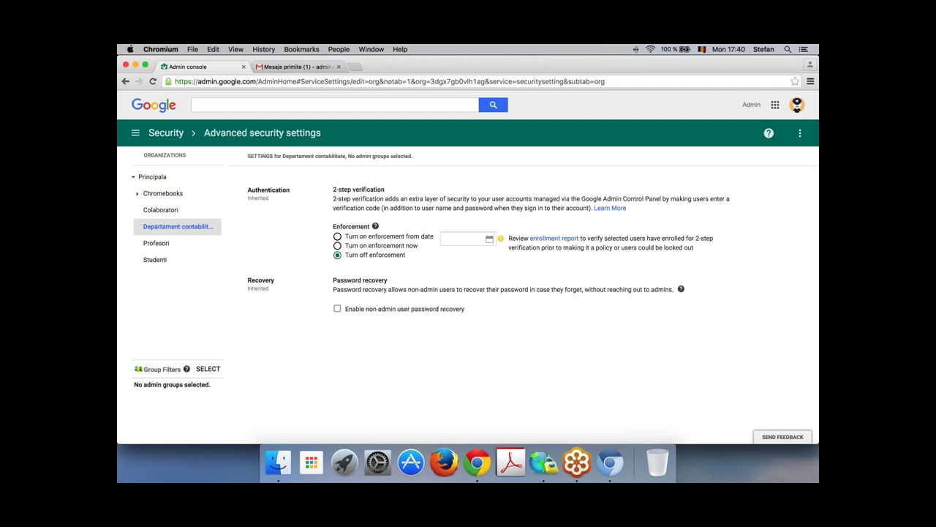
click(364, 247)
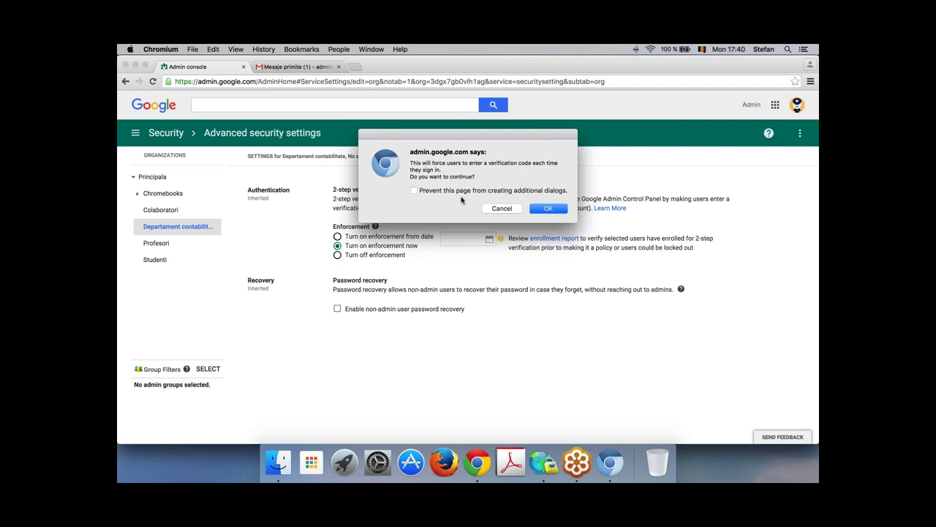
drag(490, 163, 545, 165)
click(542, 174)
click(502, 212)
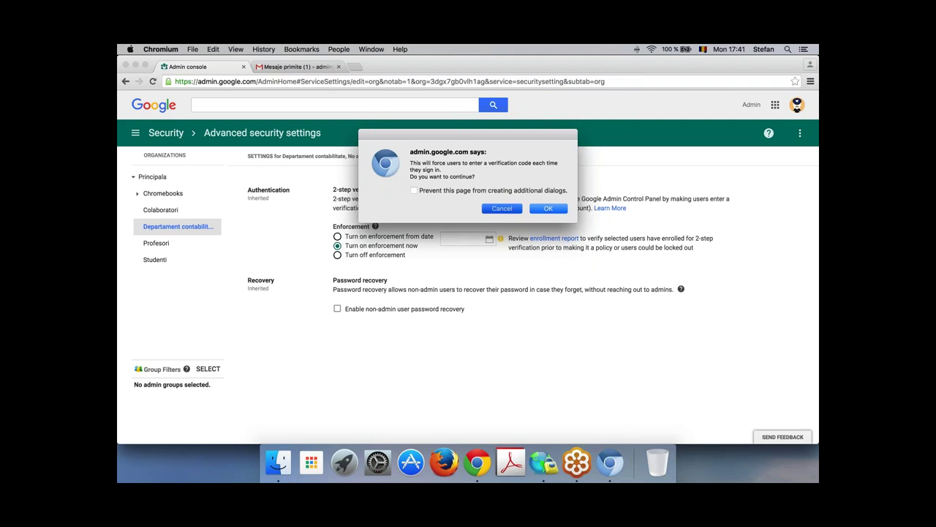
Step: Show the Password monitoring table and browse each user's password length and strength
click(166, 134)
scroll(494, 338, down, 3)
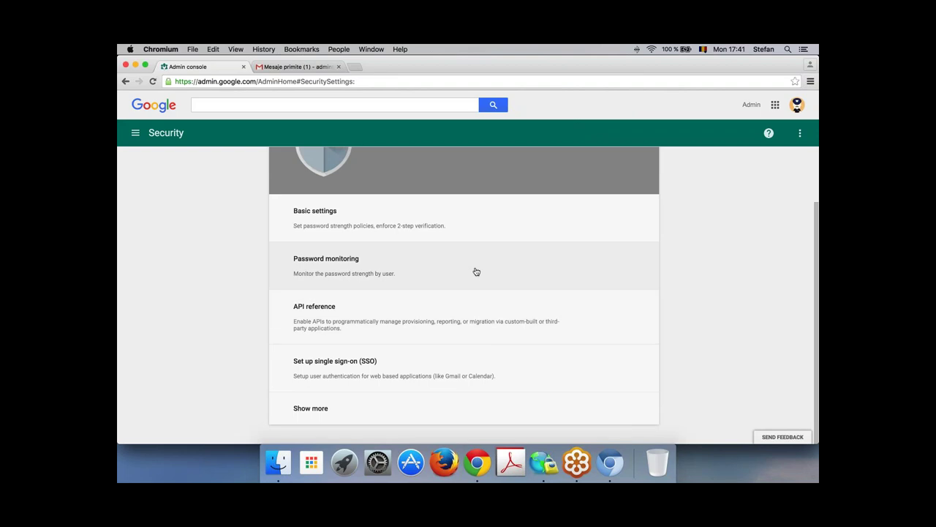
click(477, 272)
scroll(573, 333, down, 4)
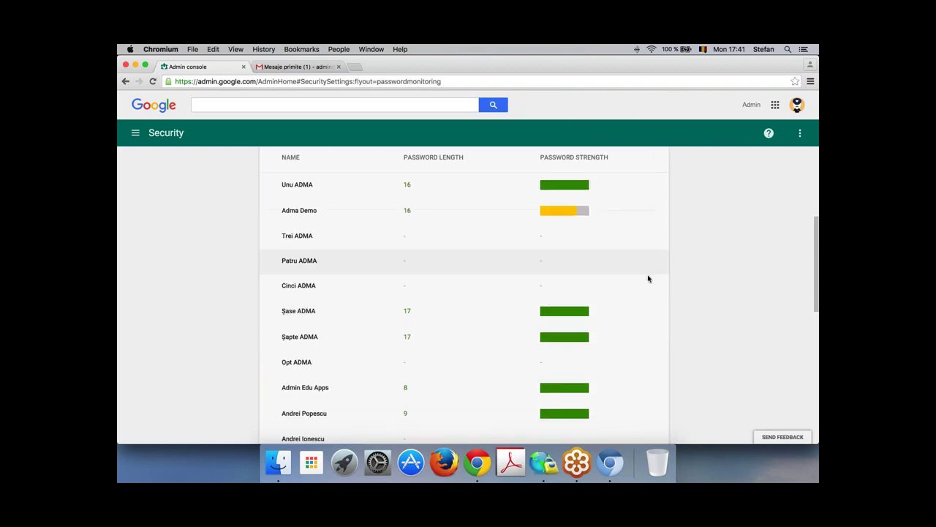
scroll(694, 275, up, 1)
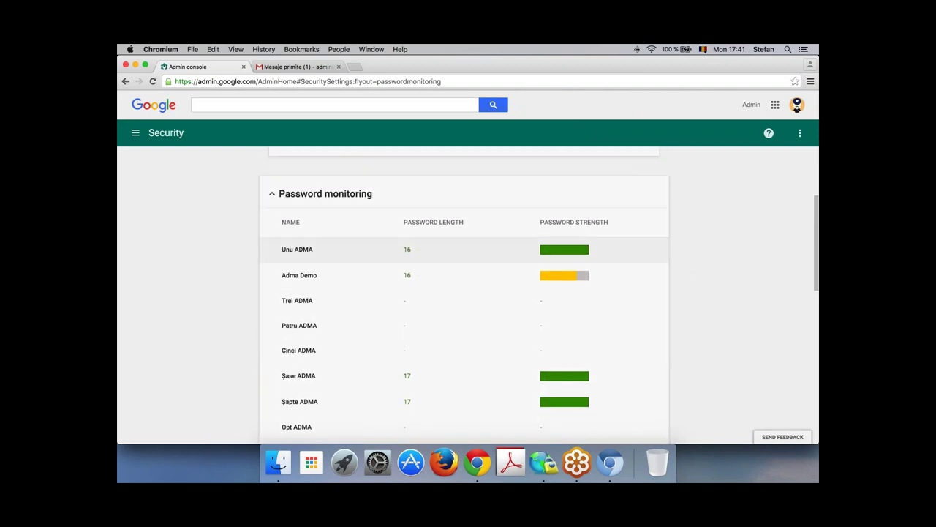
scroll(401, 325, down, 3)
scroll(401, 326, down, 5)
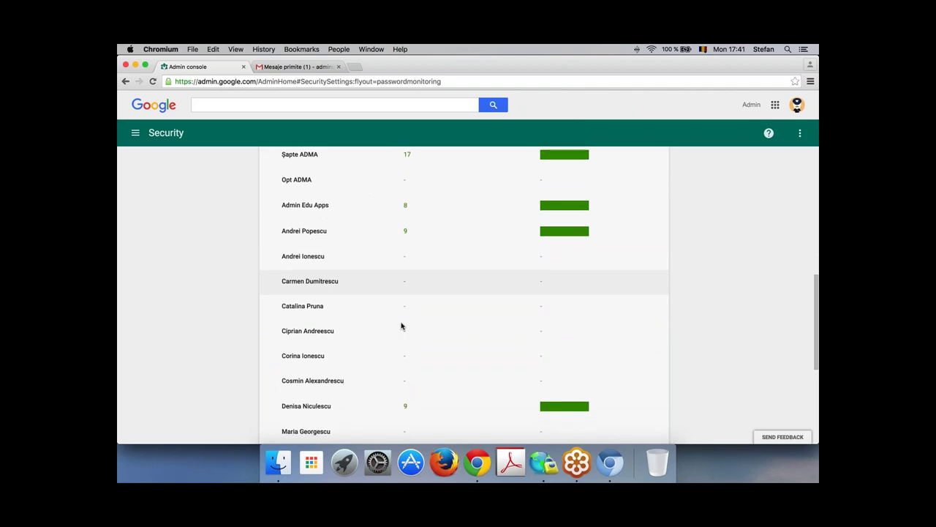
scroll(401, 326, up, 8)
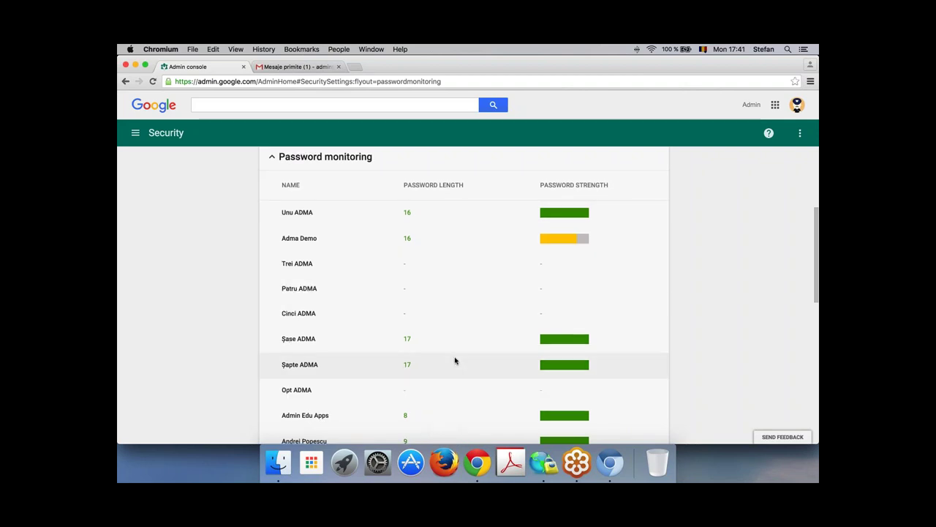
scroll(454, 359, down, 3)
scroll(454, 359, down, 4)
scroll(457, 362, up, 12)
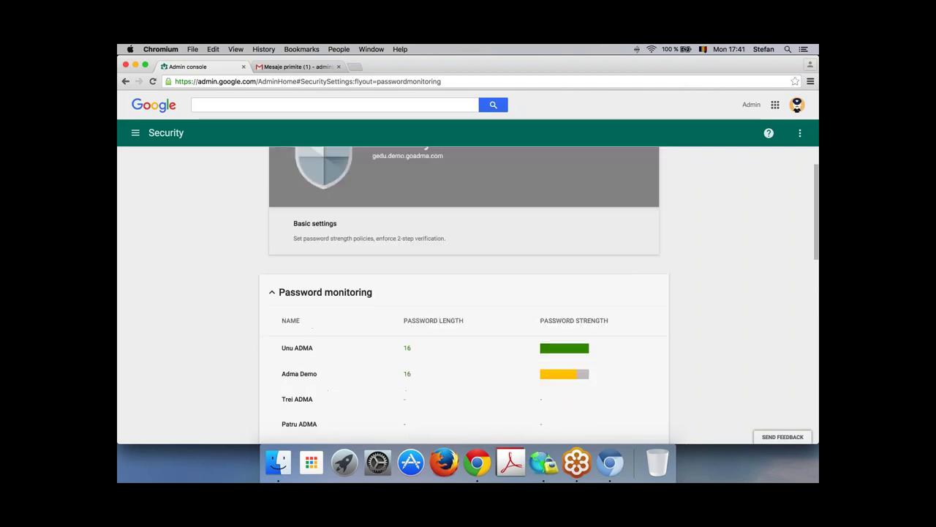
scroll(465, 329, down, 1)
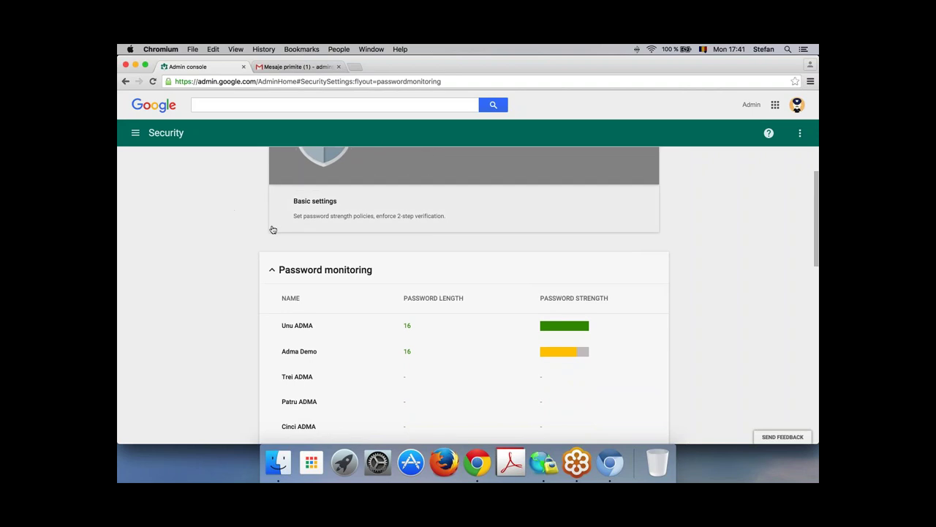
scroll(273, 232, up, 2)
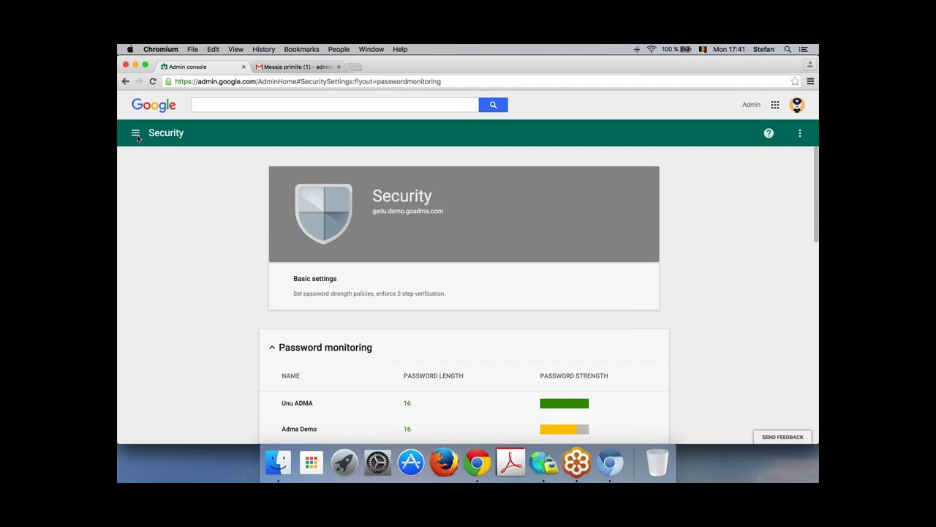
click(136, 133)
Step: From Home, open Reports and its Manage alerts list of predefined Super Administrator alerts
click(202, 191)
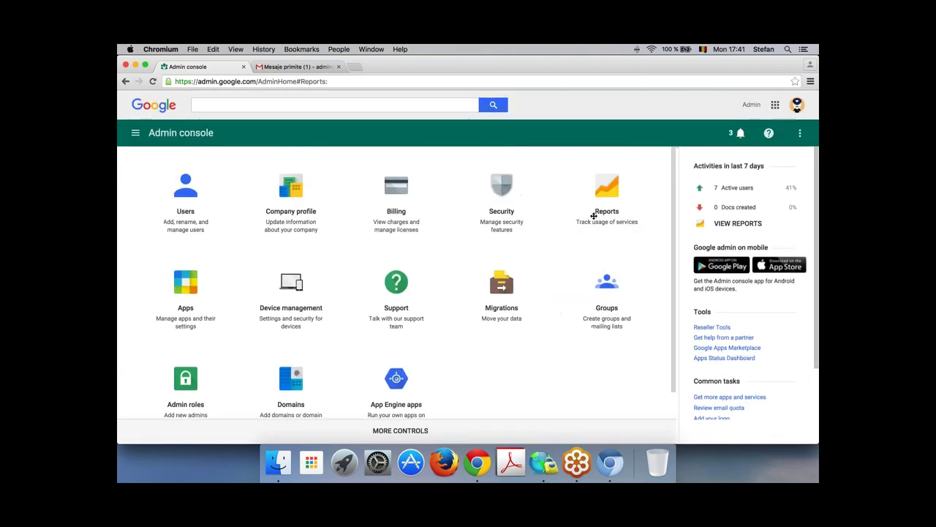
click(608, 209)
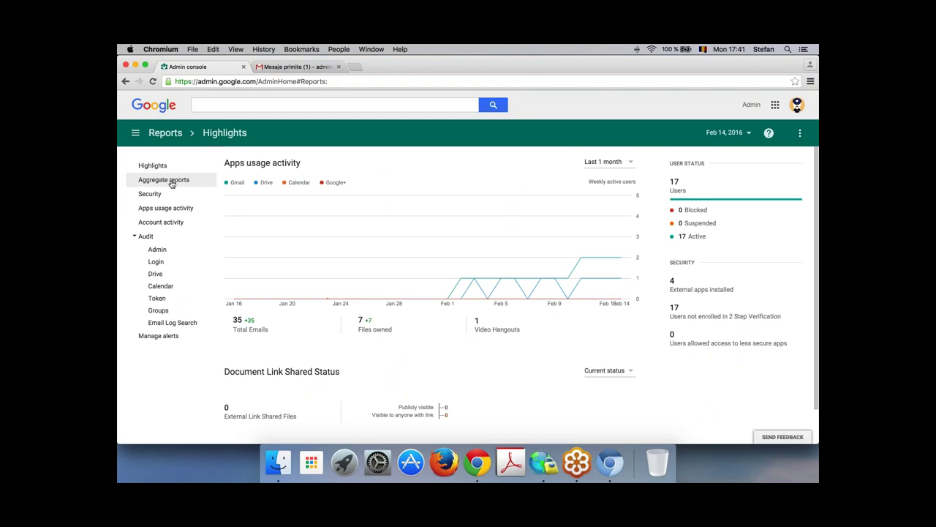
click(158, 341)
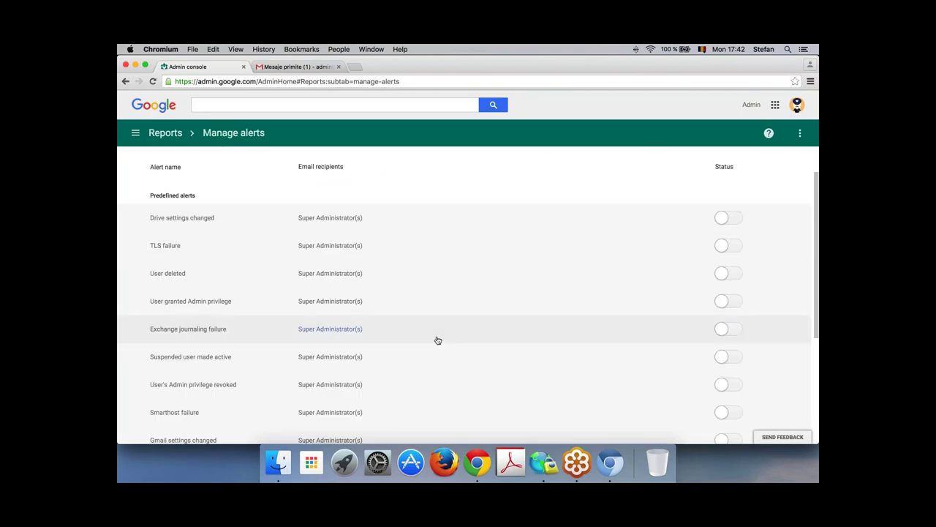
Step: Inspect the Calendar settings changed alert's Other Recipients, then cancel without saving changes
scroll(440, 341, down, 2)
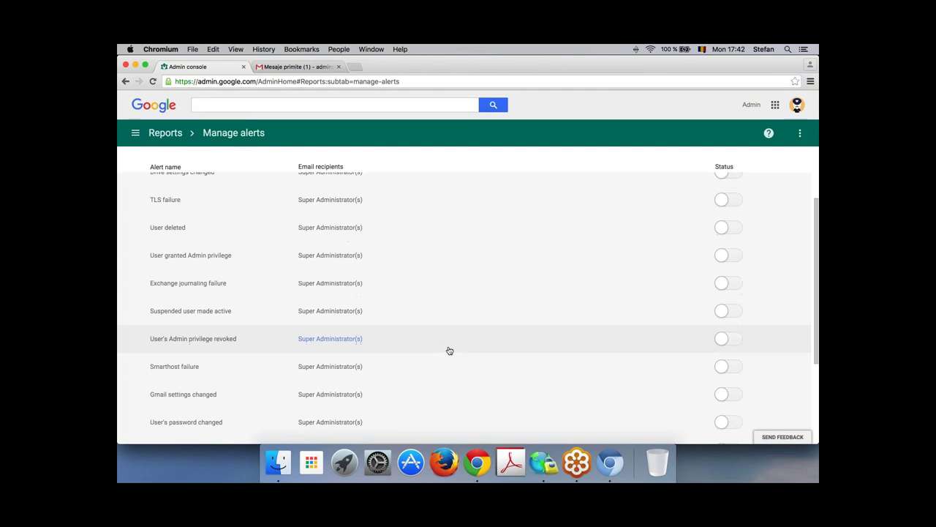
scroll(449, 351, down, 6)
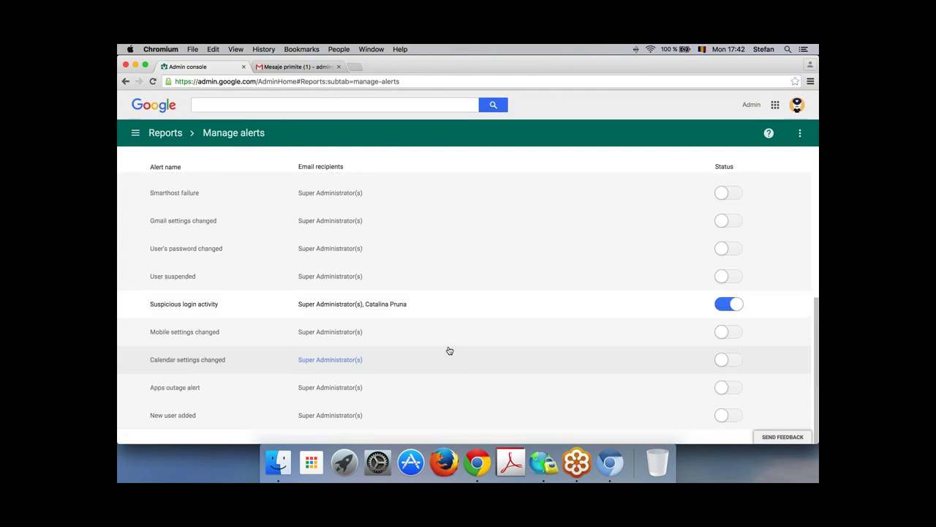
scroll(449, 351, up, 8)
scroll(449, 352, down, 8)
click(345, 363)
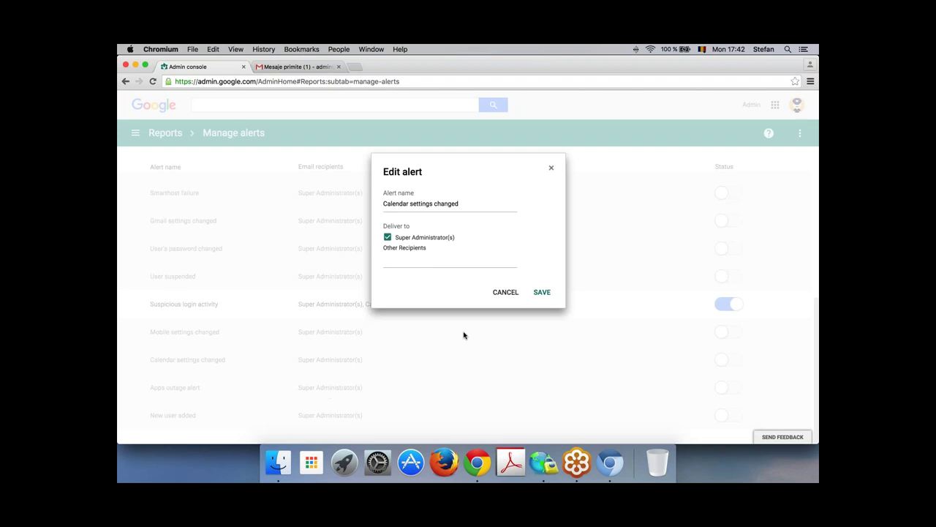
click(414, 260)
click(497, 294)
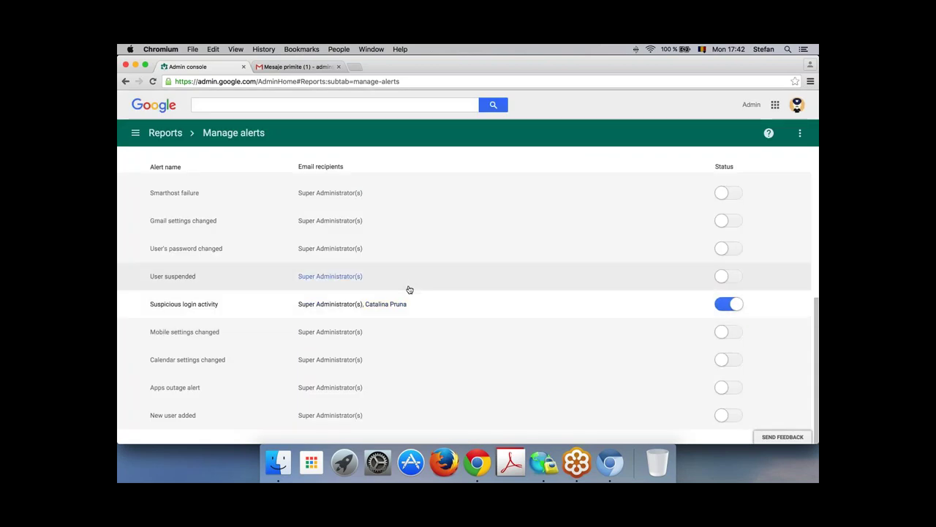
Step: Scroll back to the top of the Manage alerts list and bring up the main navigation panel
scroll(409, 290, up, 1)
scroll(473, 254, up, 5)
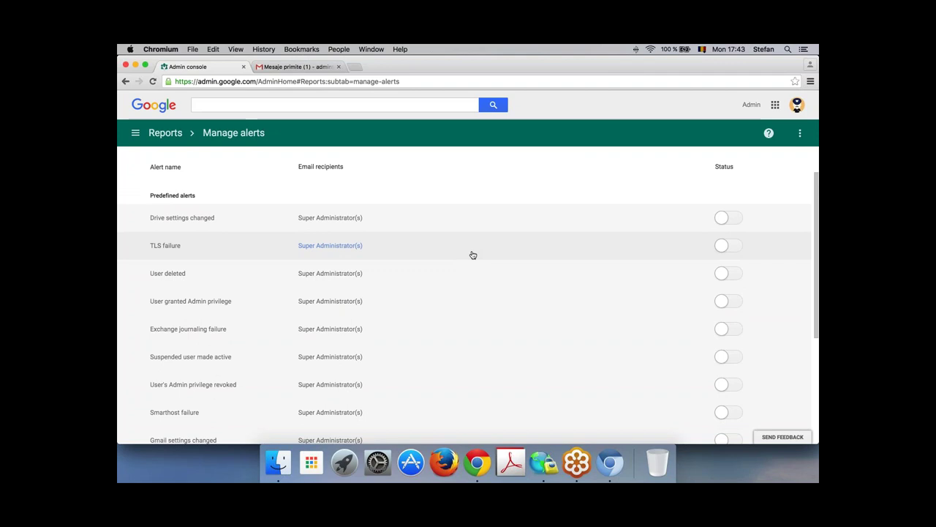
scroll(478, 303, down, 5)
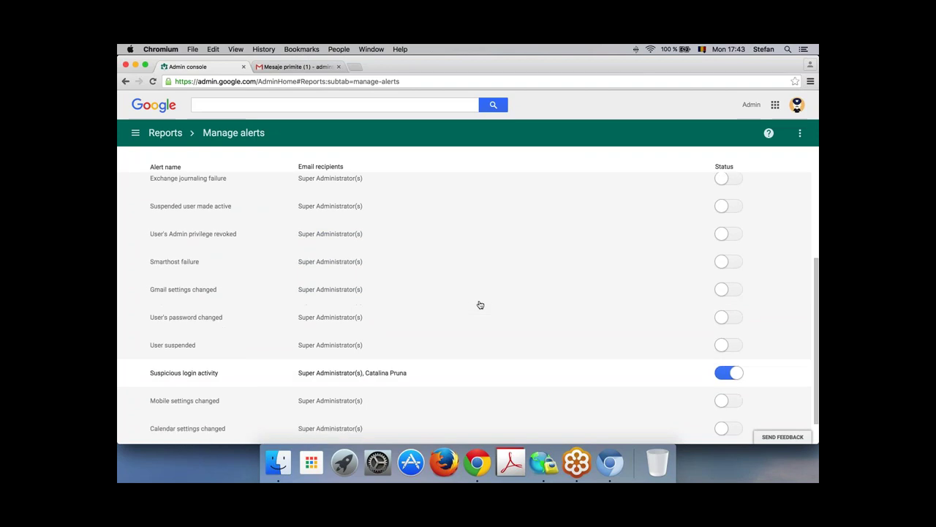
scroll(480, 304, up, 4)
scroll(480, 304, up, 1)
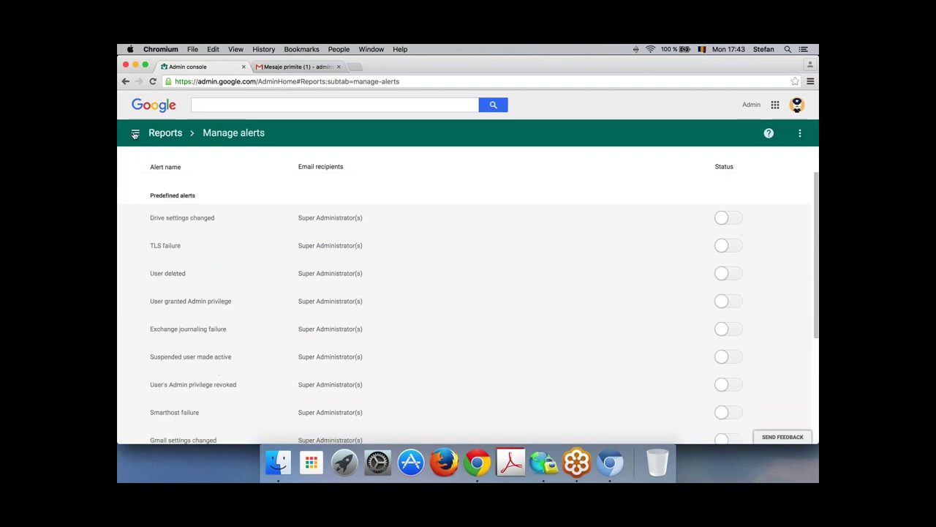
click(136, 132)
Step: Go from Home to Apps › Google Apps and browse the 10 services' on/off status
click(168, 178)
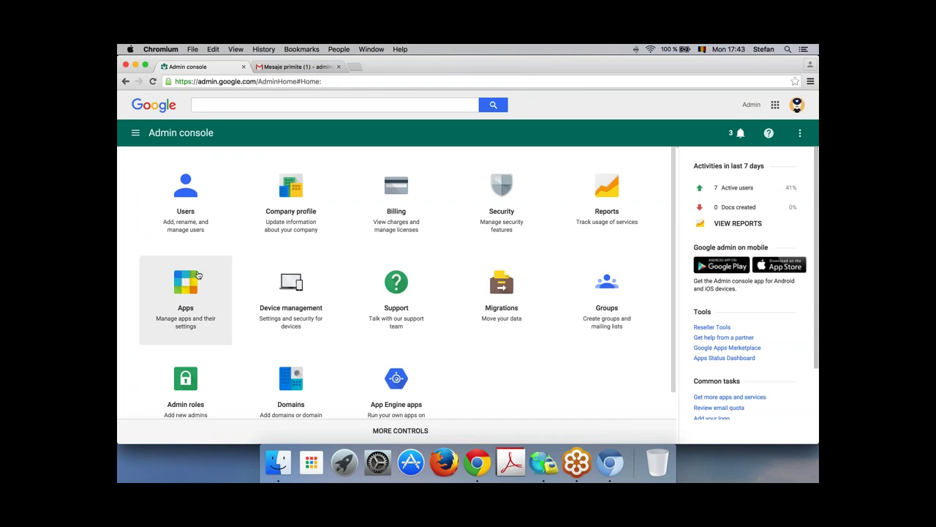
click(195, 286)
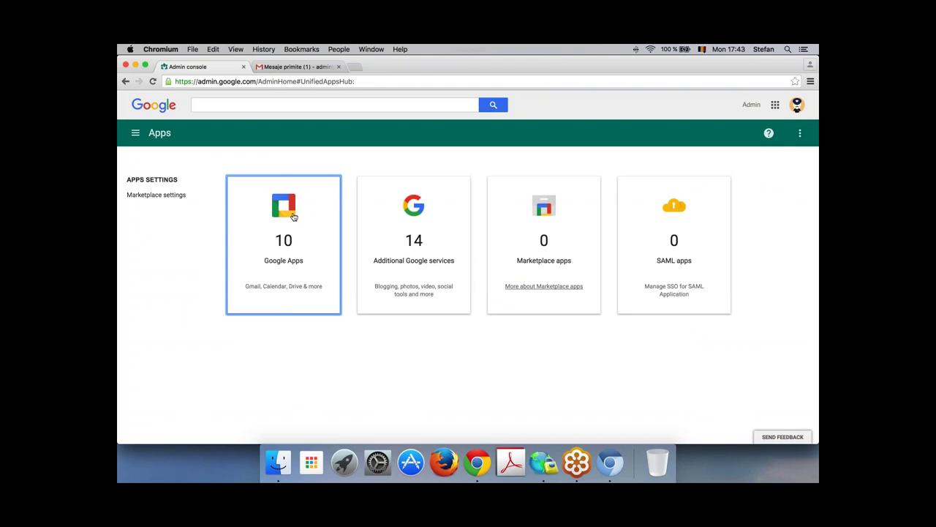
click(293, 216)
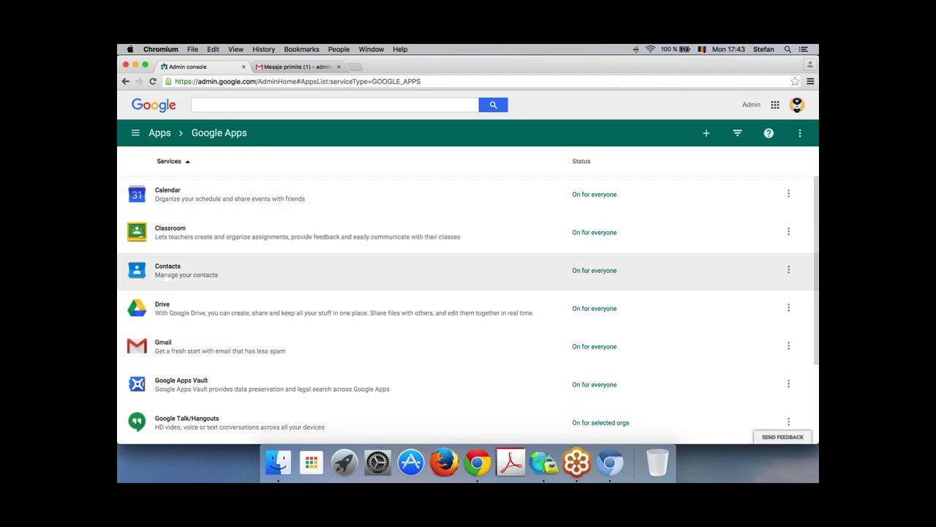
scroll(257, 275, down, 5)
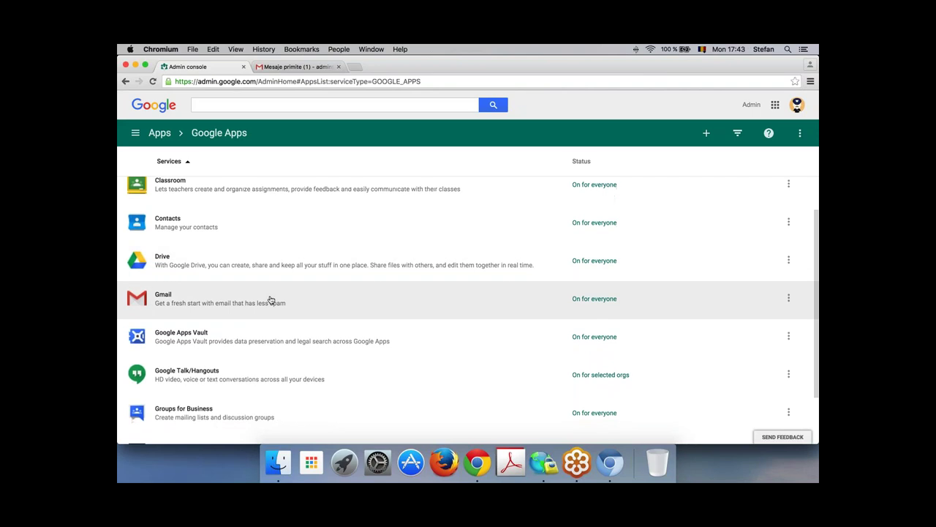
scroll(308, 275, down, 3)
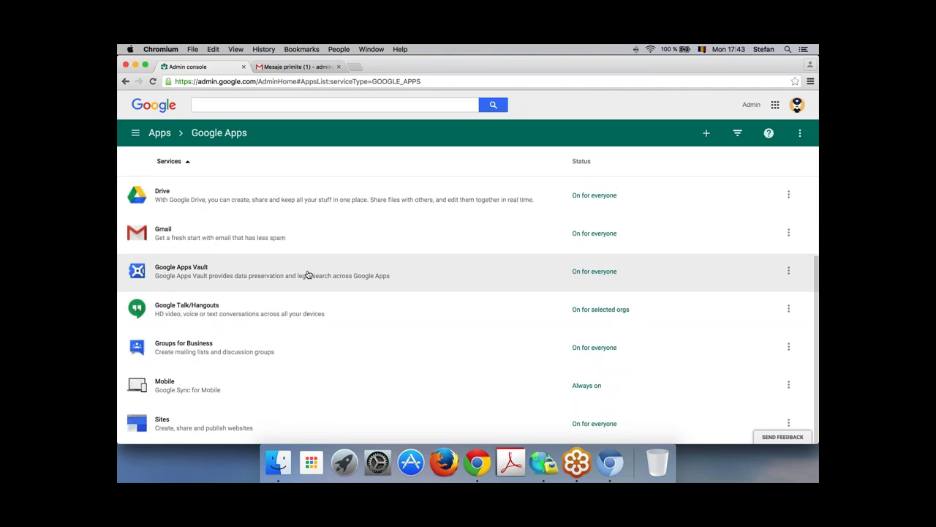
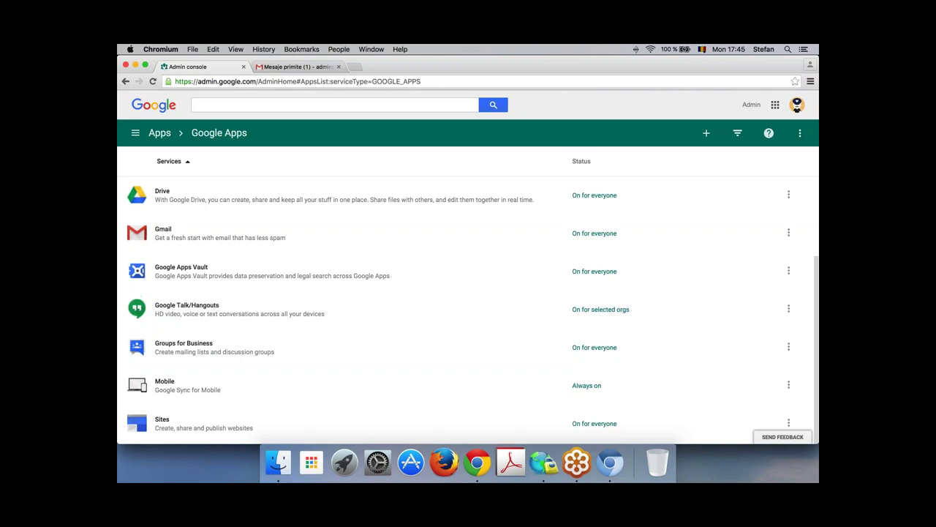
Step: Search Google for 'create hangout on air' in a new tab
click(356, 67)
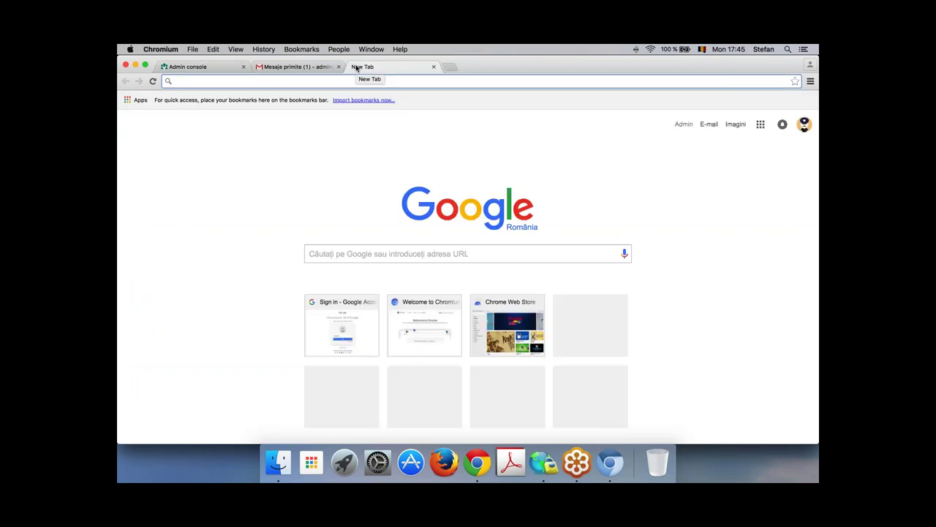
text(create )
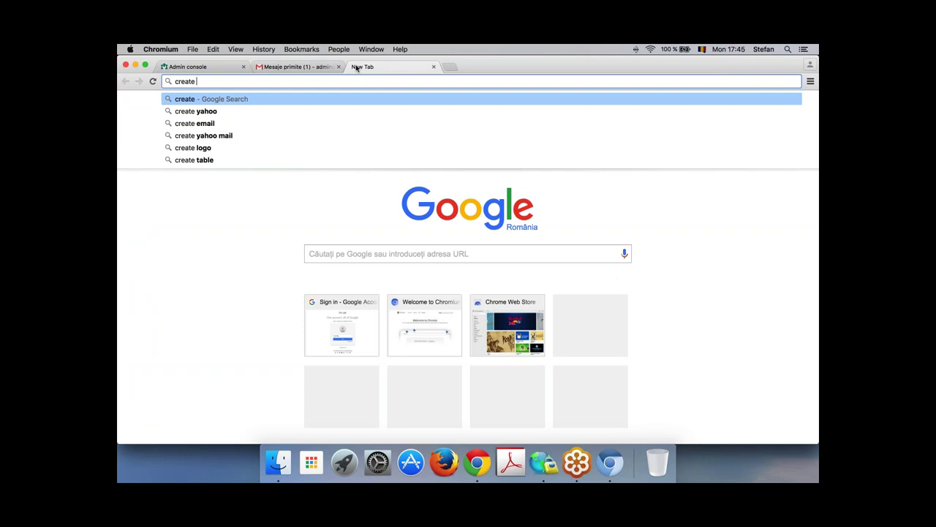
text(ha)
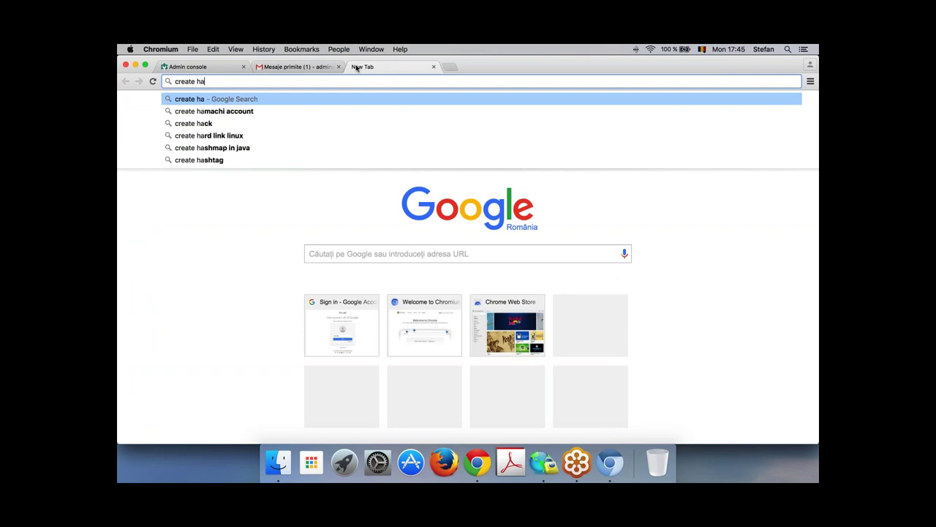
text(ng)
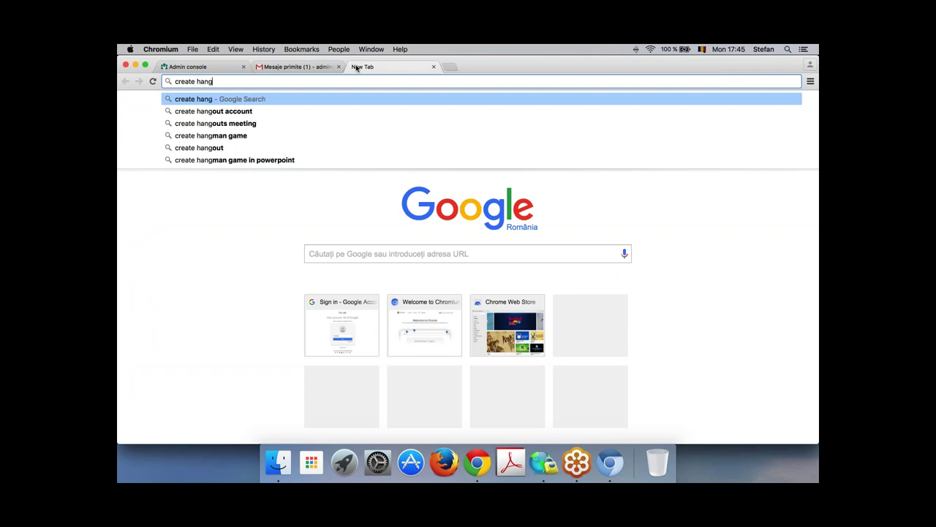
text(out )
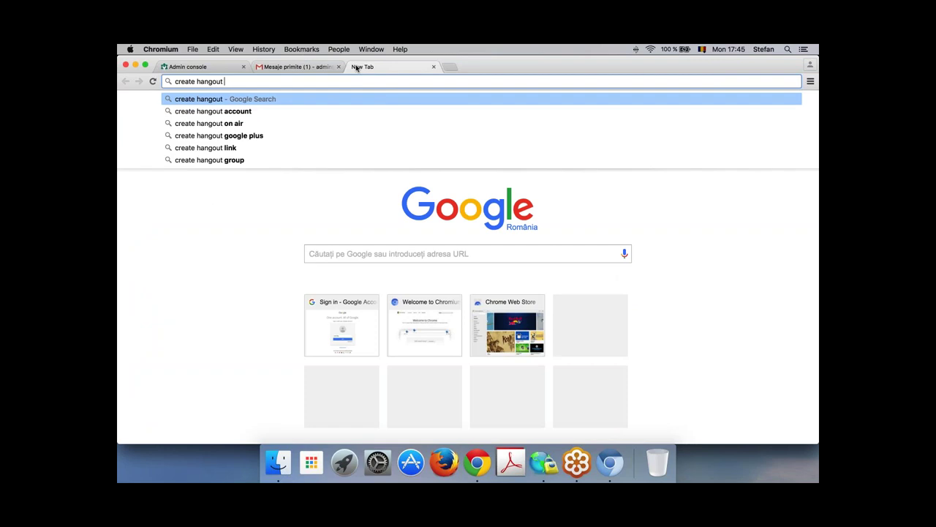
text(on)
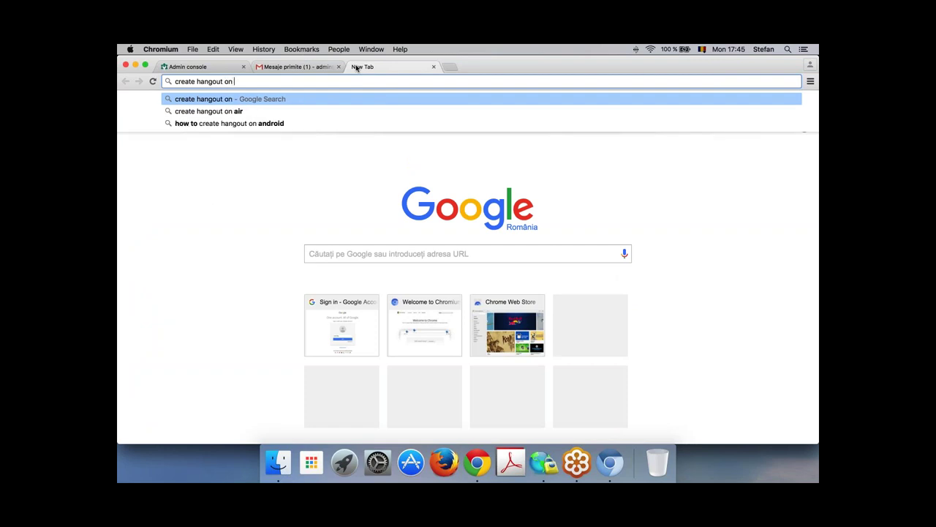
text( air)
key(Return)
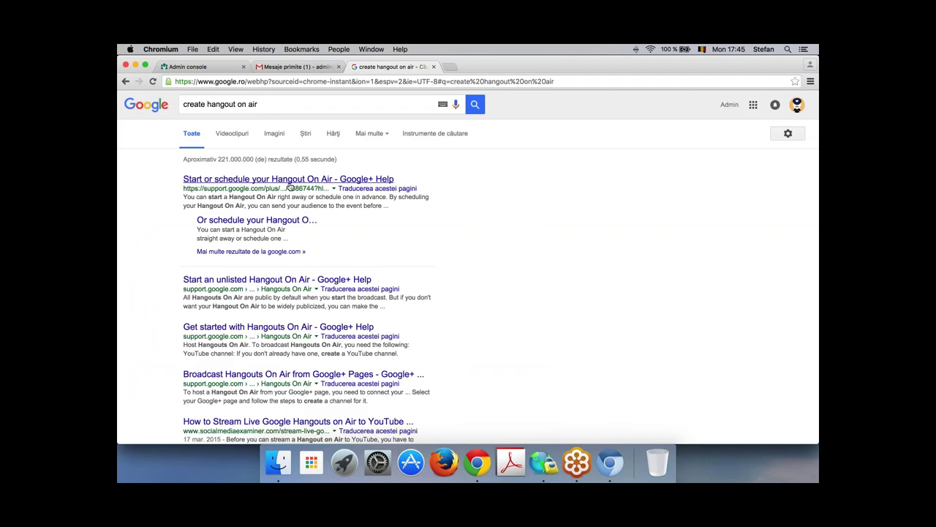
Step: Open the Google+ Help article on Hangouts On Air and follow its plus.google.com/hangouts/onair link
click(293, 179)
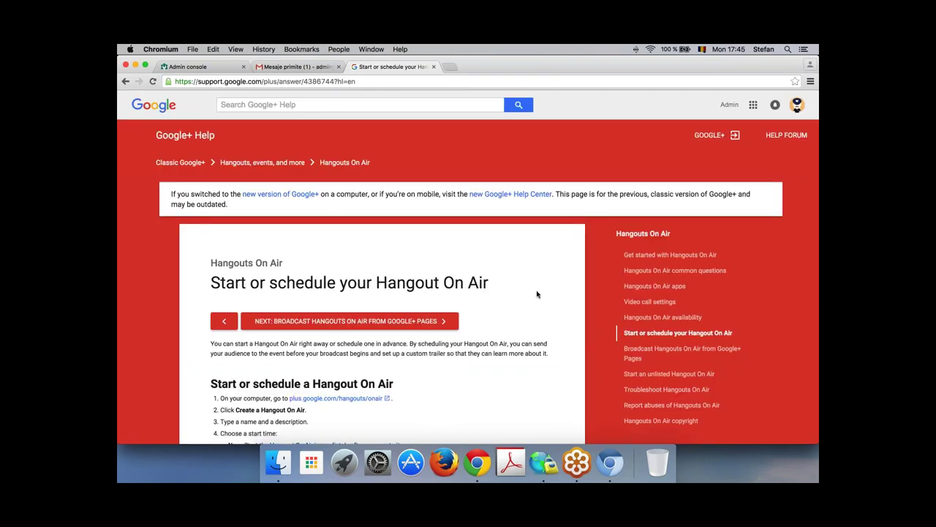
scroll(537, 294, down, 5)
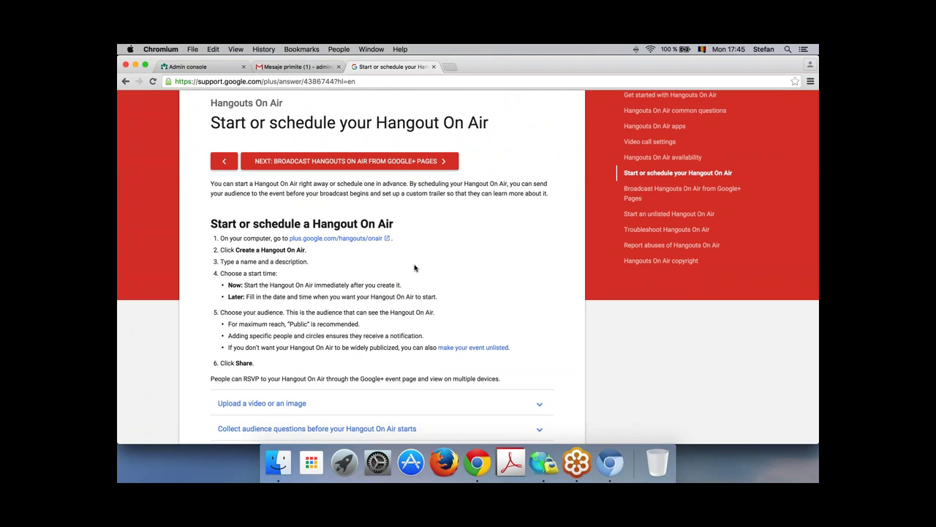
click(365, 239)
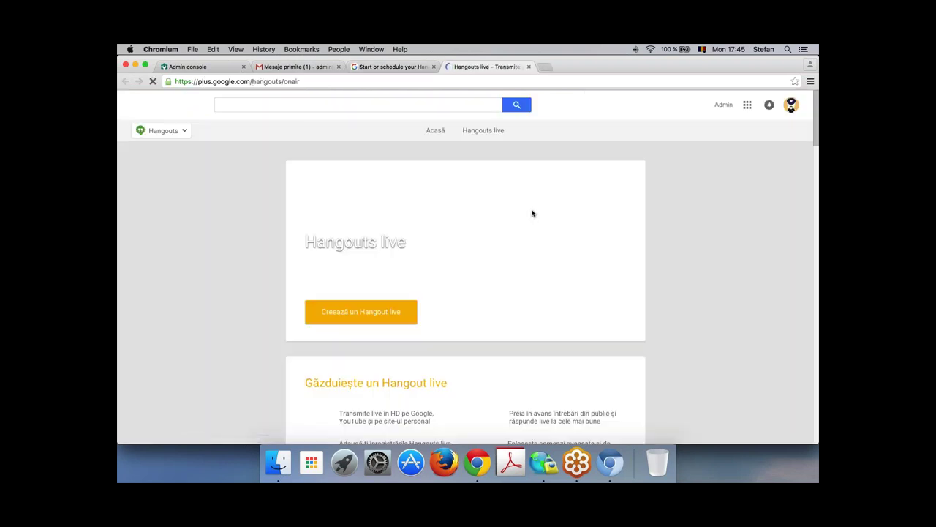
Step: Set gender to Refuz să menționez and birthday to 3 martie in the profile form
scroll(532, 292, down, 3)
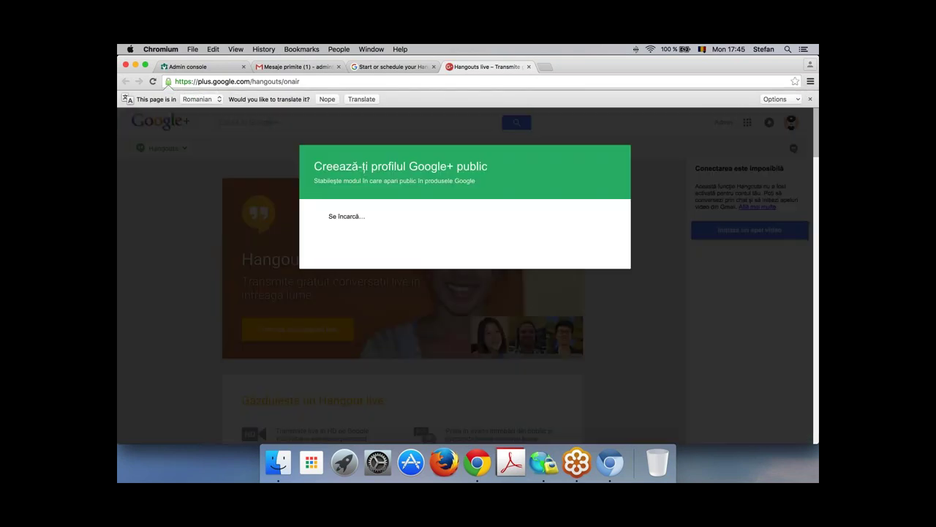
click(480, 296)
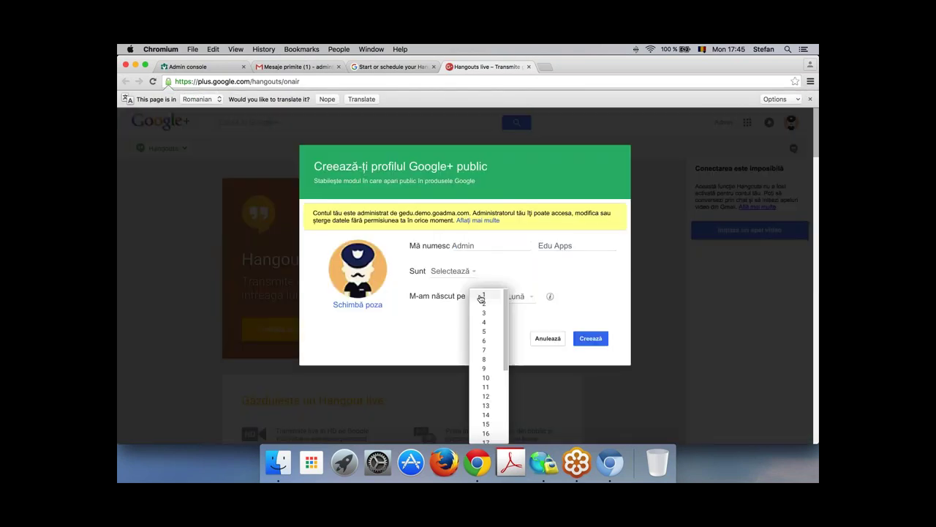
click(460, 272)
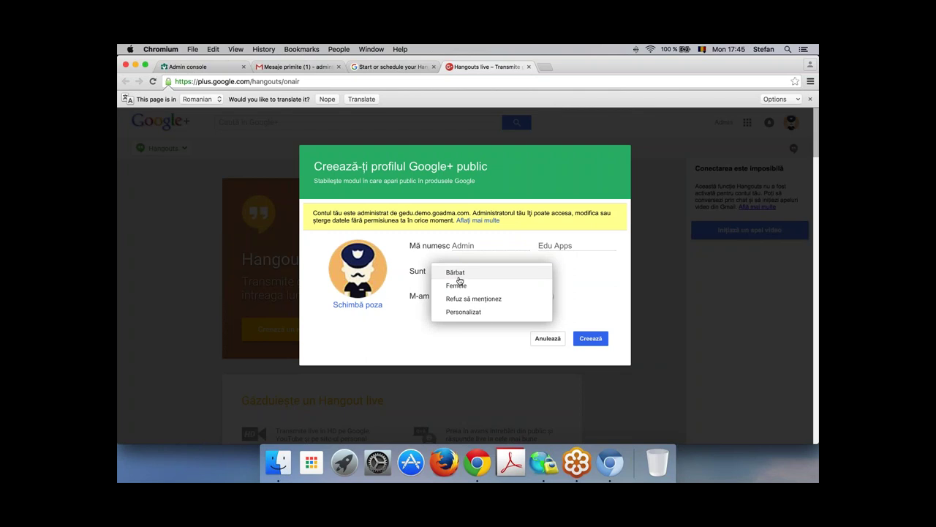
click(466, 299)
click(483, 296)
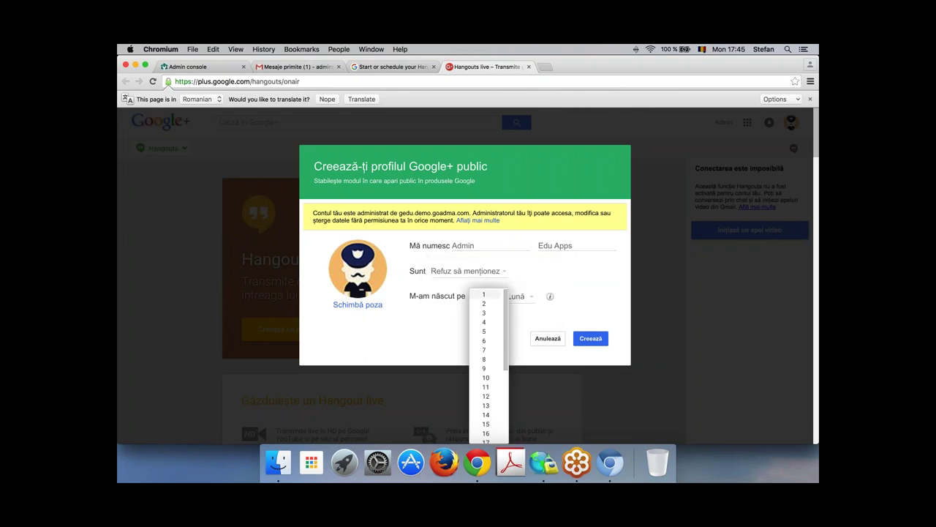
click(484, 315)
click(517, 296)
click(522, 322)
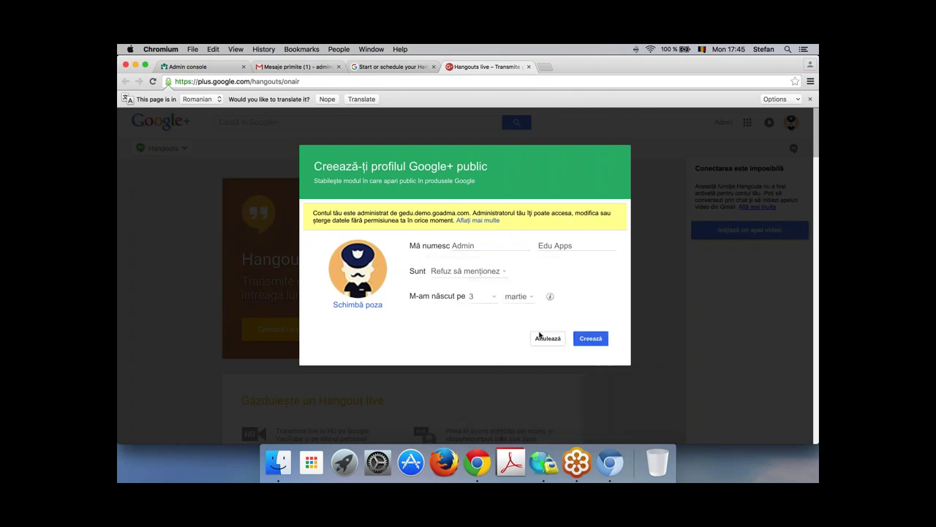
Step: Create the public profile, proceed with the current name, and finish the welcome step
click(579, 341)
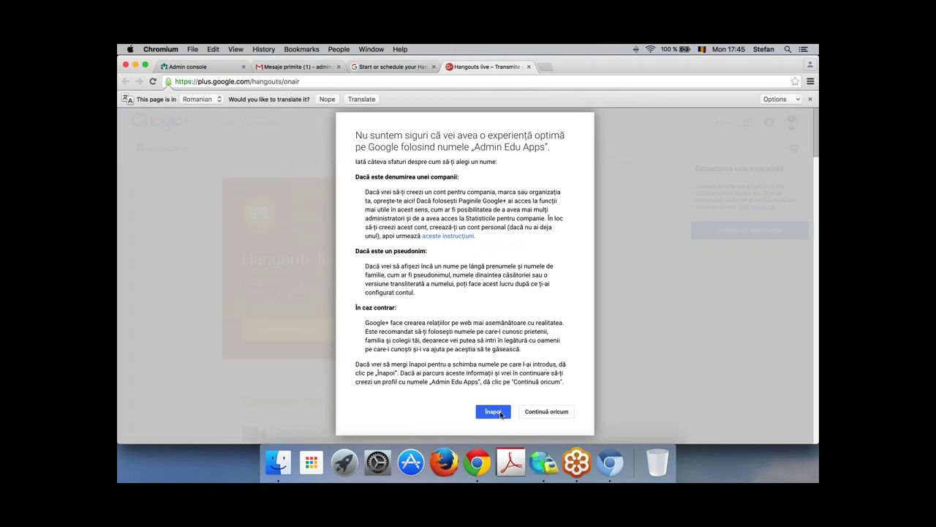
click(540, 412)
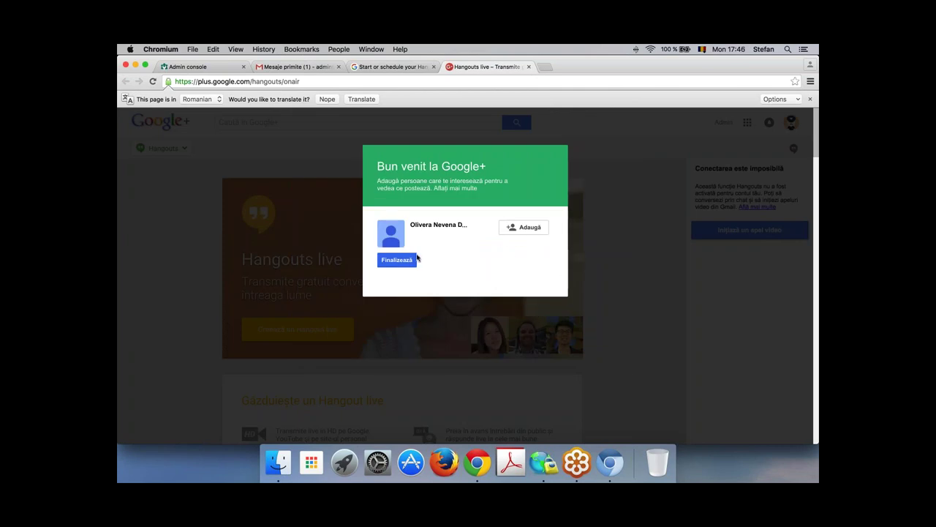
click(405, 260)
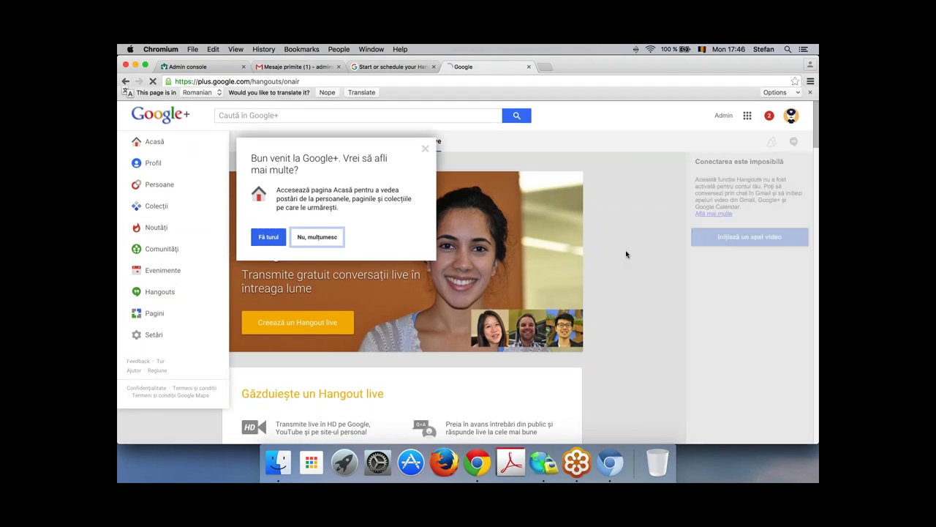
Step: Decline the Google+ tour and dismiss the Explore Google+ hint
click(307, 246)
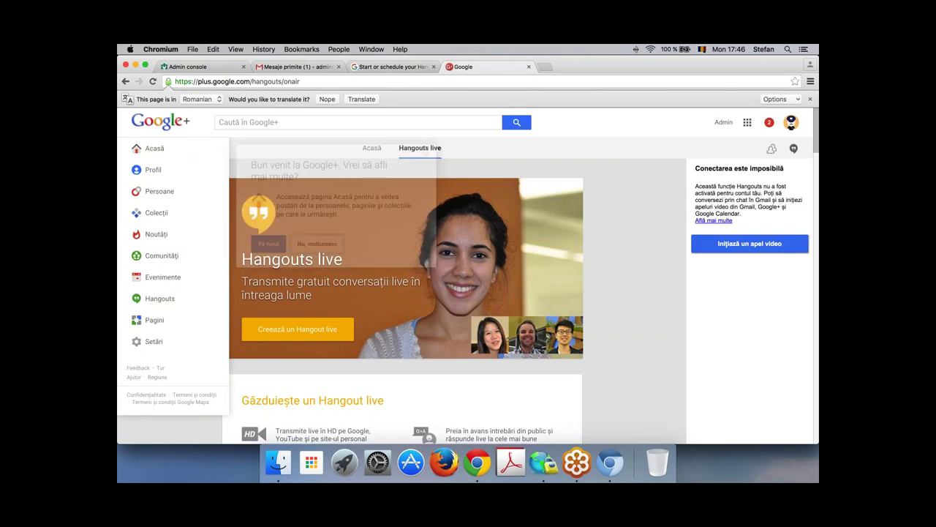
click(630, 260)
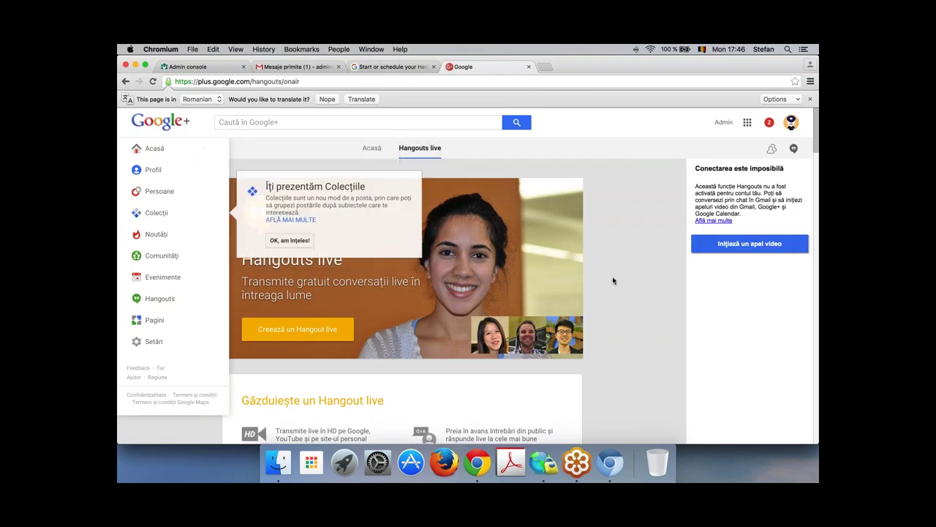
scroll(613, 283, down, 3)
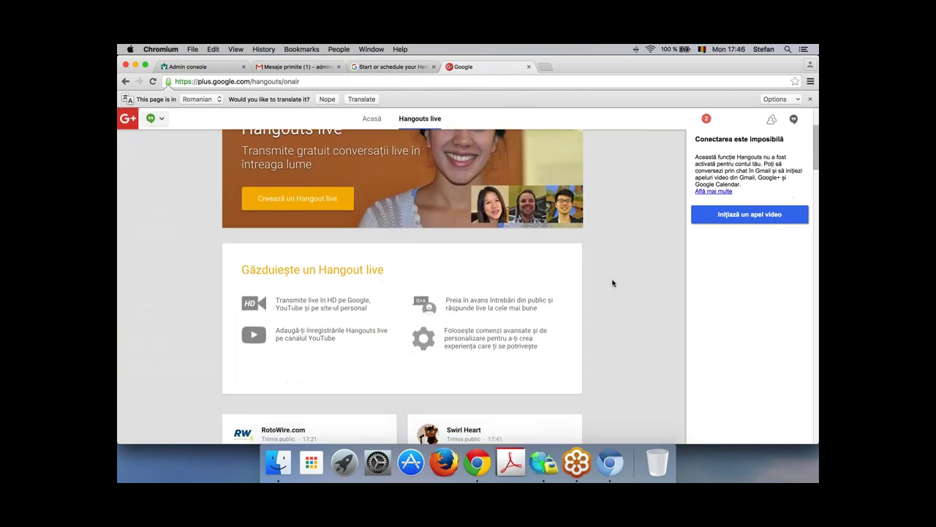
scroll(613, 283, up, 3)
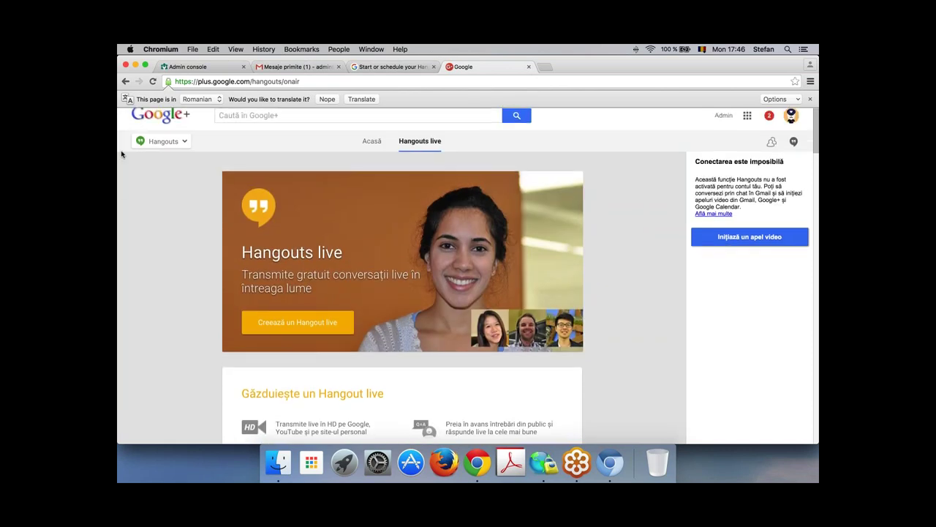
Step: Visit the Google+ Events page, then return to the home stream
mouse_move(158, 150)
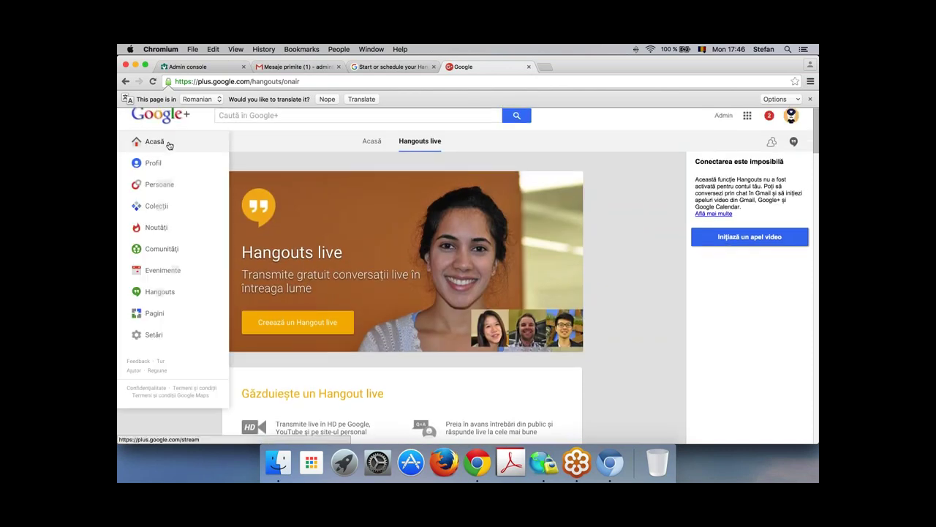
click(177, 272)
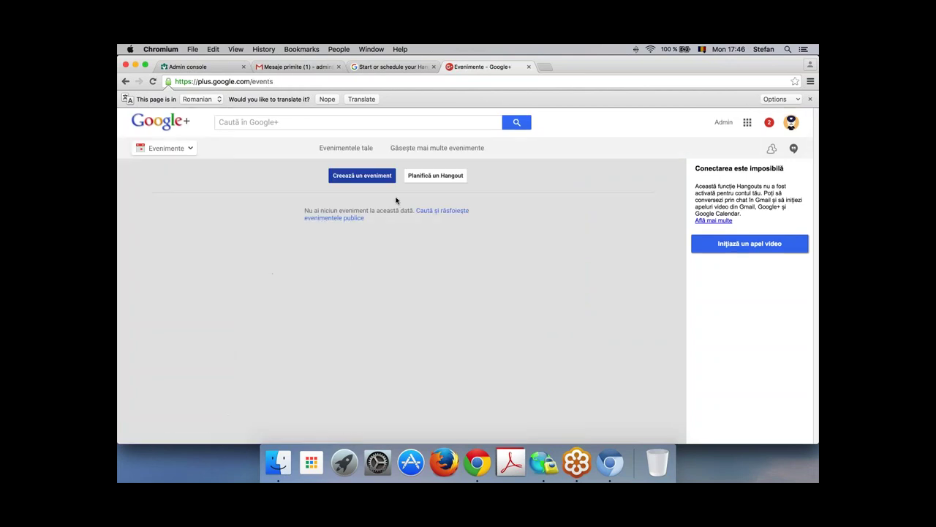
mouse_move(166, 155)
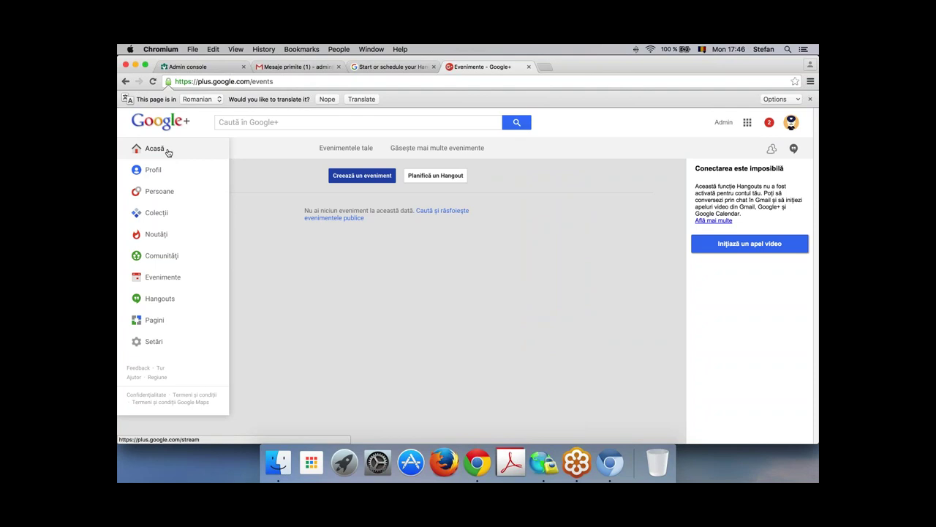
click(158, 149)
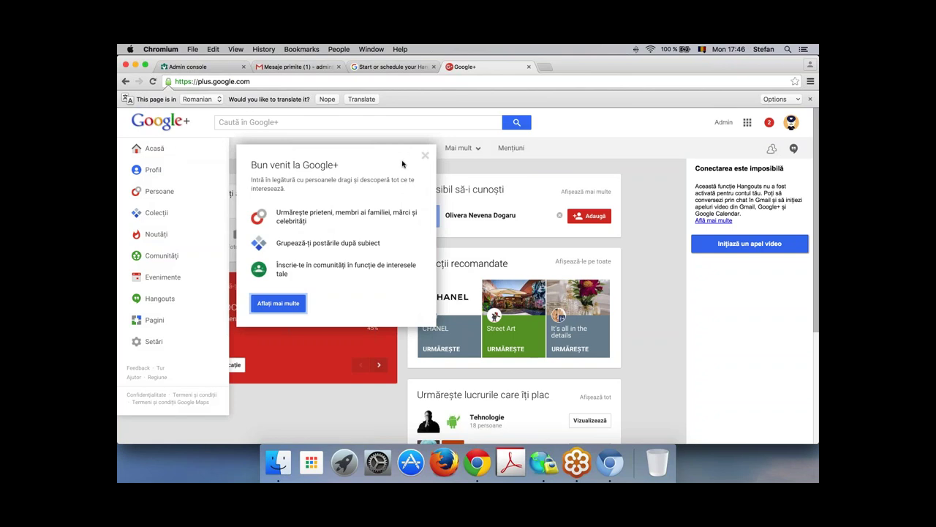
Step: Close the Welcome to Google+ dialog and tip, then minimize the Chromium window
click(425, 157)
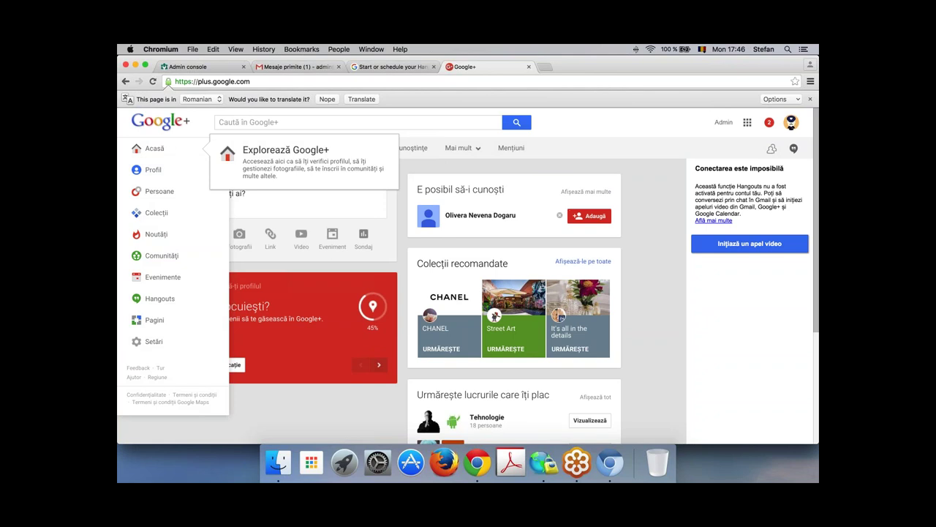
click(333, 405)
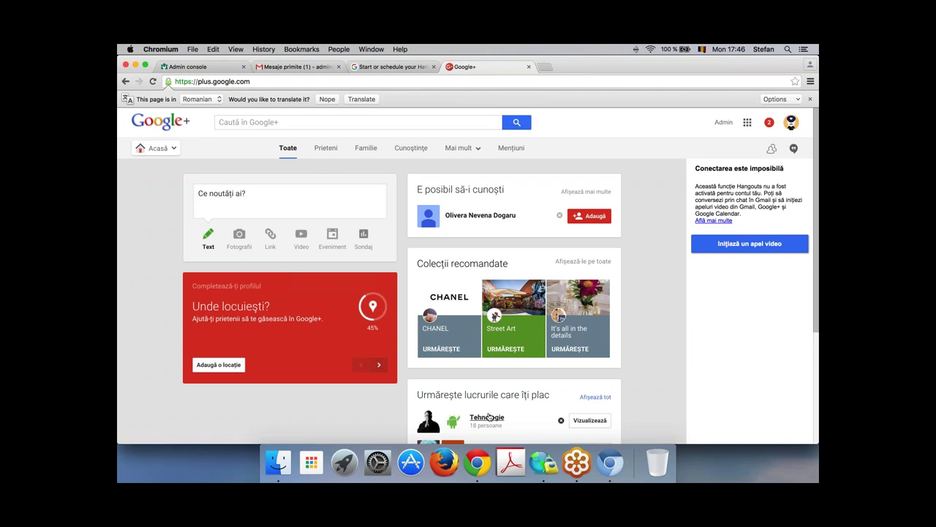
click(136, 65)
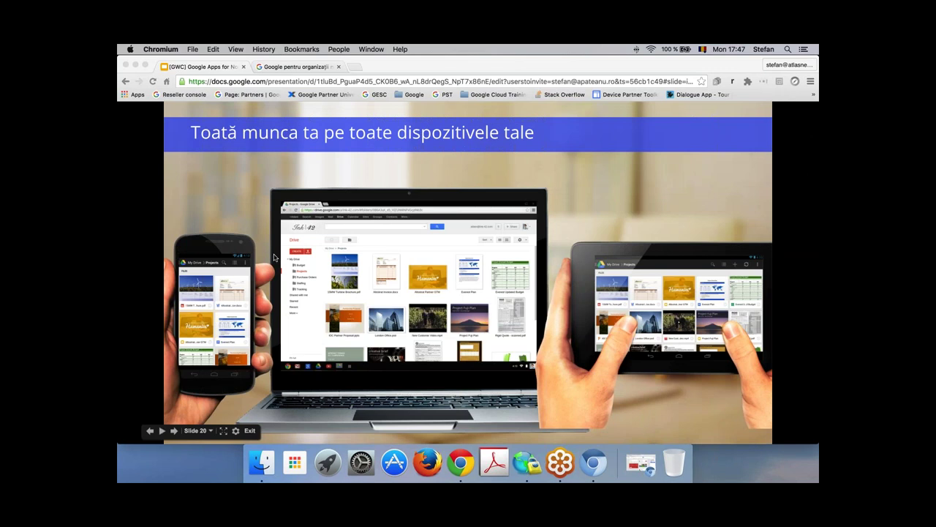
Step: Advance the deck to slide 22, return to UNICEF slide 21, then show the nonprofit case studies
click(250, 196)
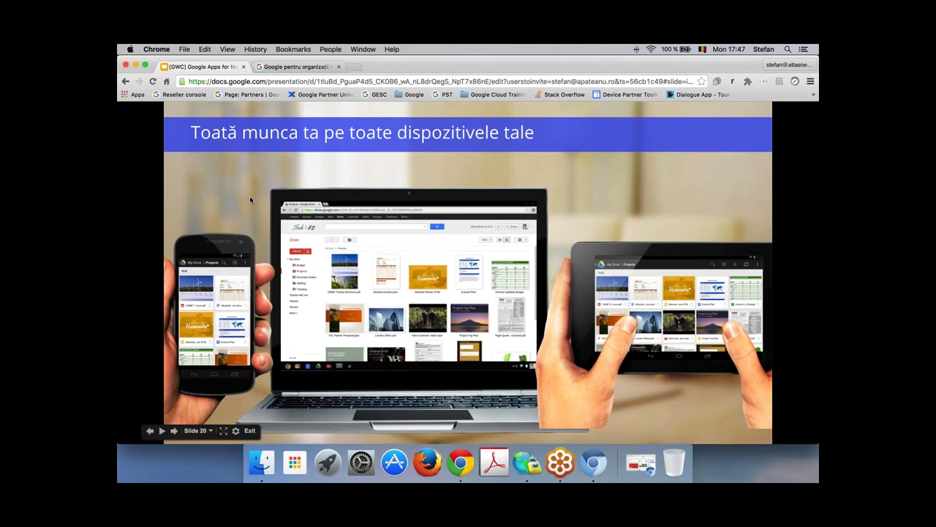
key(Right)
key(Right)
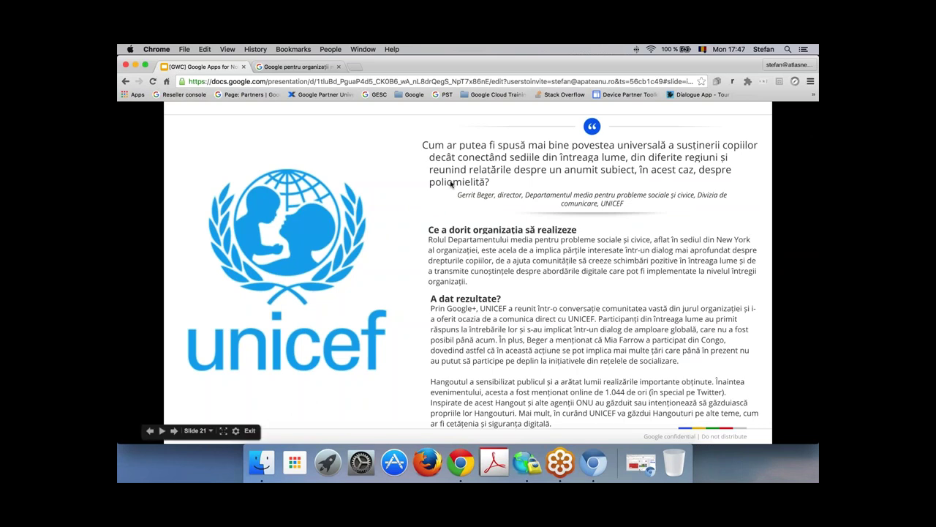
click(451, 184)
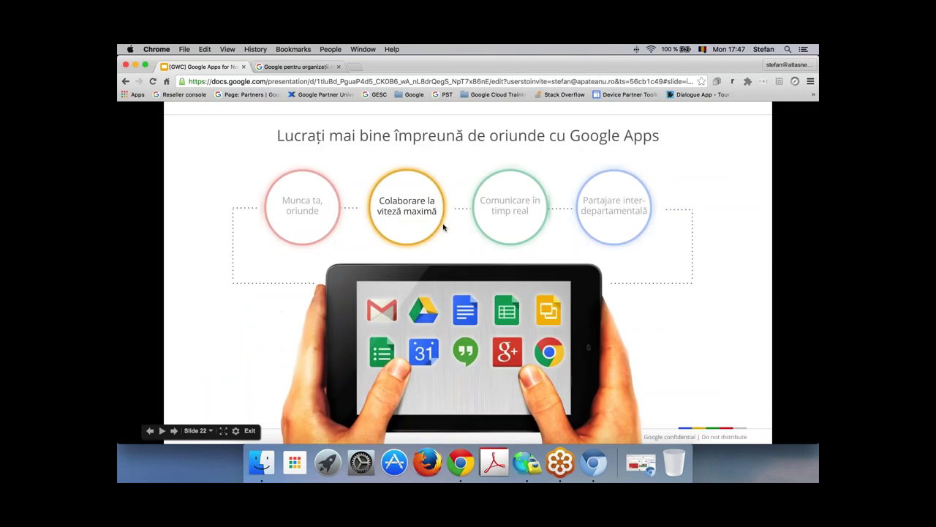
key(Left)
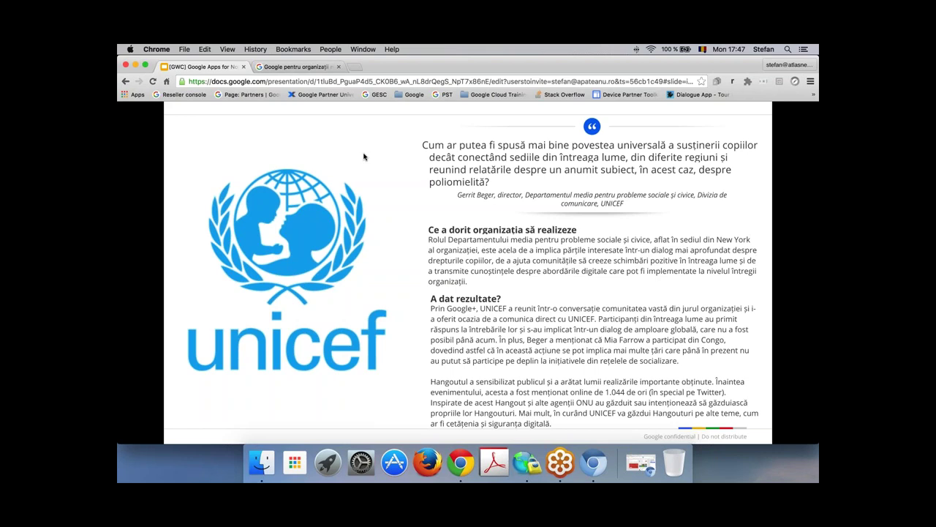
click(306, 69)
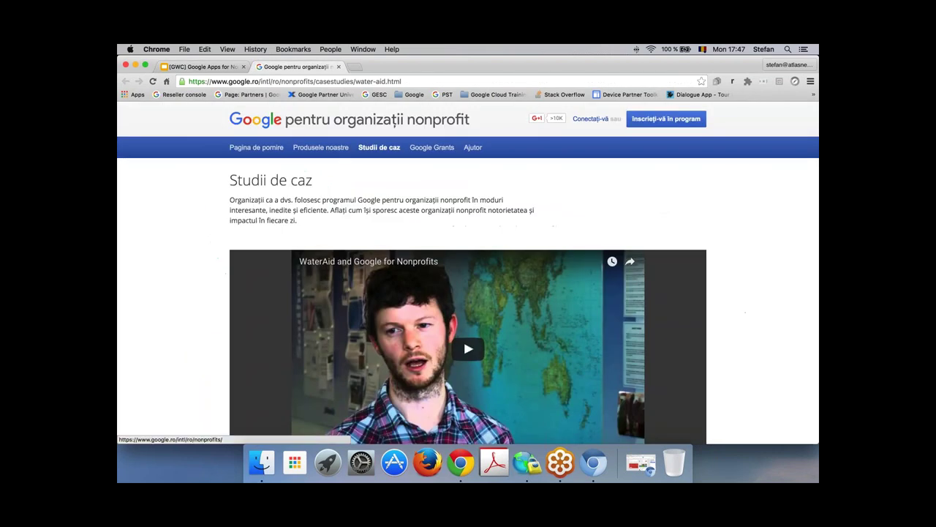
Step: Restore the minimized Chromium window showing the Google+ home stream
click(642, 463)
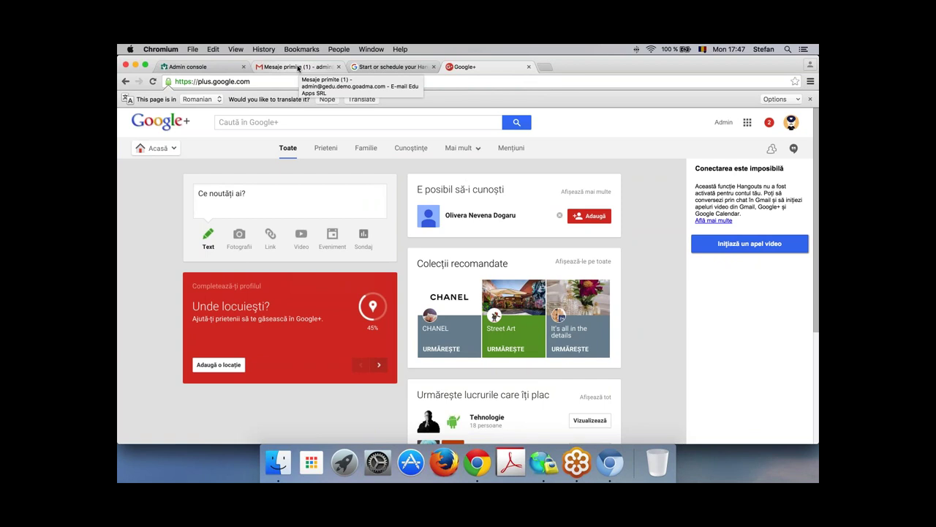
Step: Check the Gmail draft and Hangouts help page, then switch to the Admin console services list
click(298, 67)
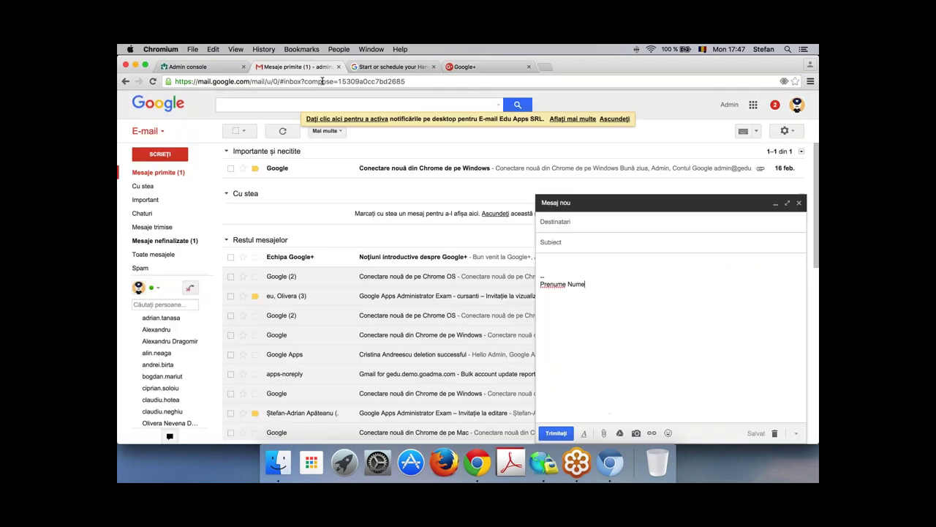
click(380, 66)
click(276, 66)
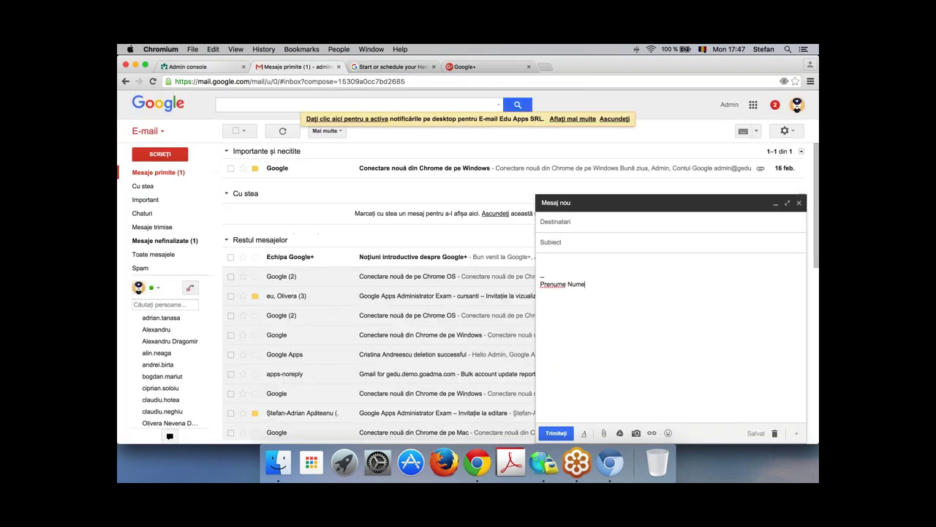
click(188, 66)
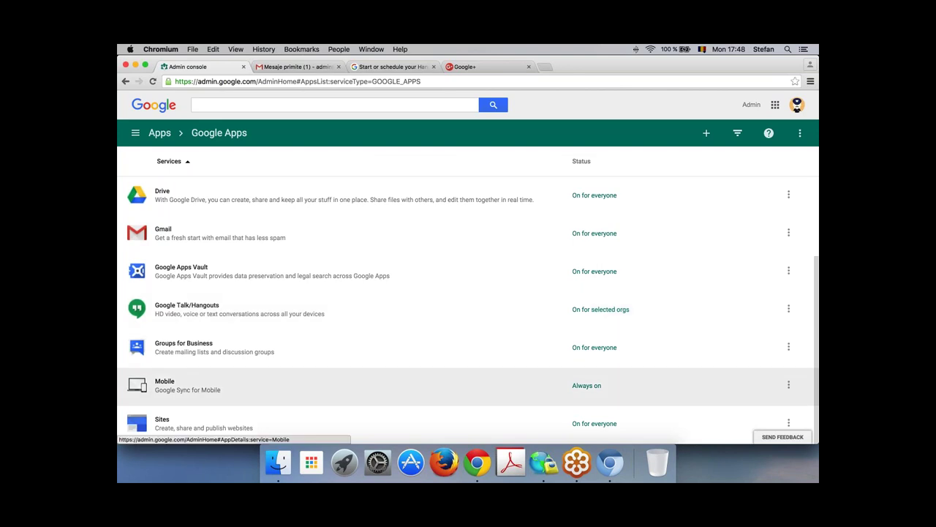
Step: Look over Mobile device management settings, then go to Apps from the main navigation
click(471, 386)
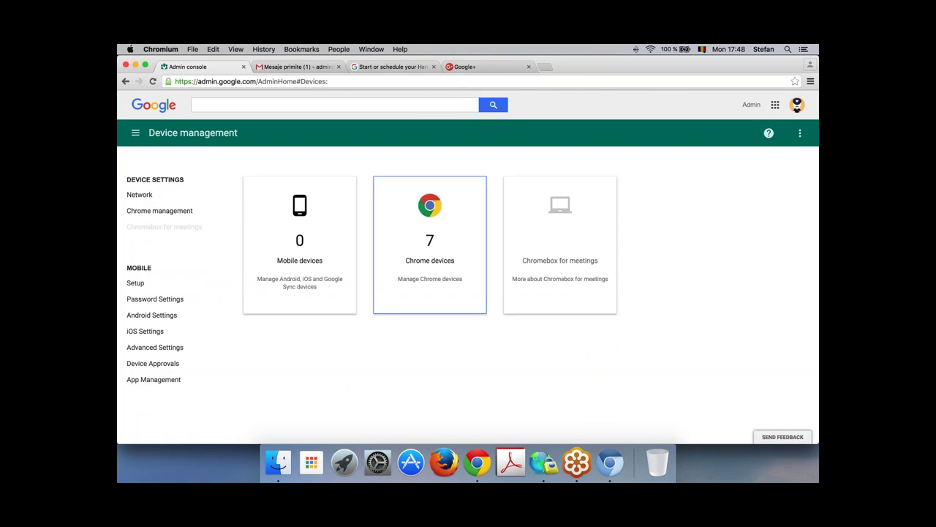
click(295, 212)
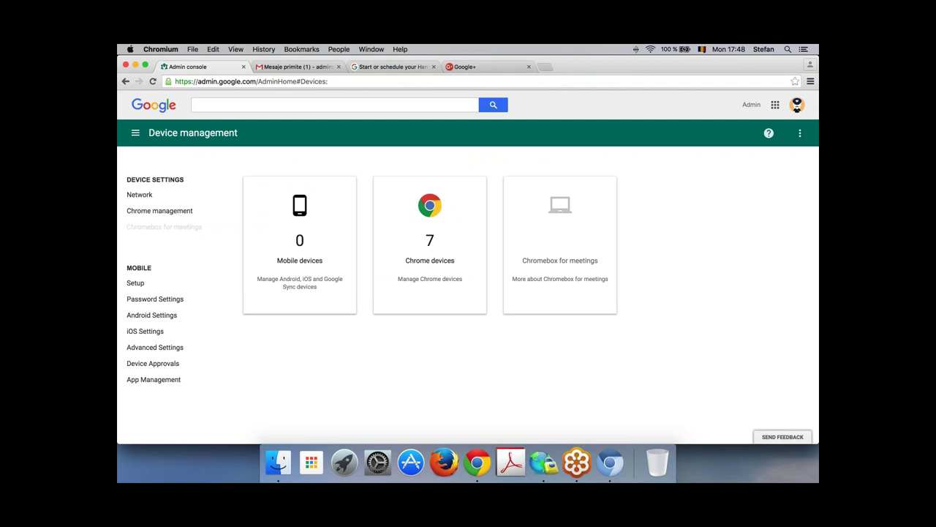
click(135, 134)
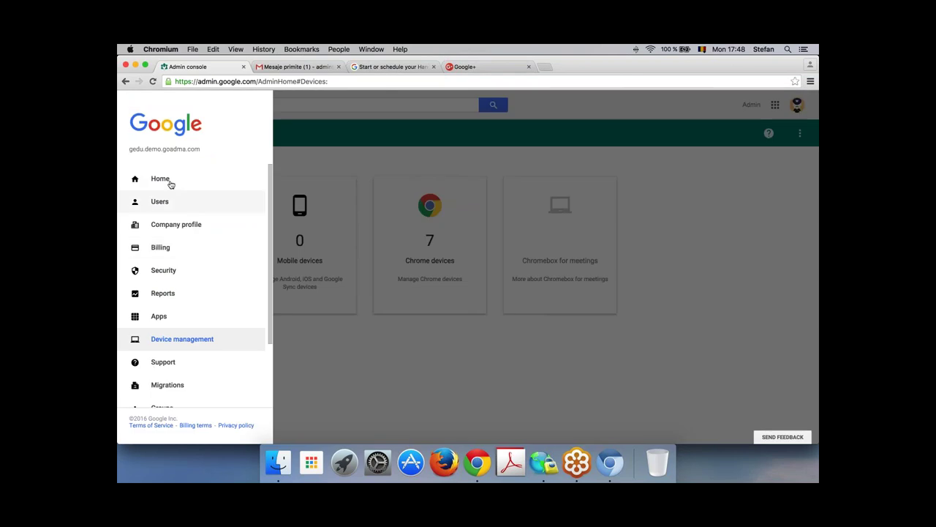
click(159, 317)
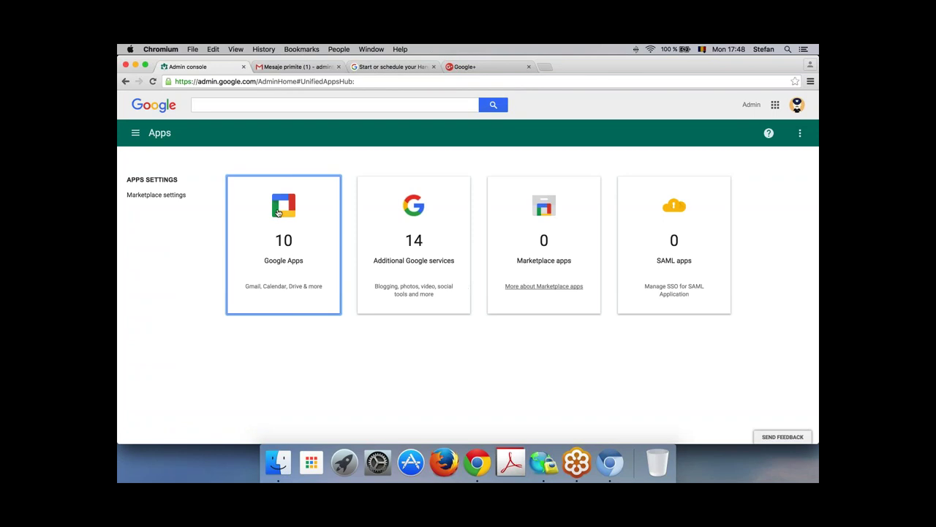
click(420, 210)
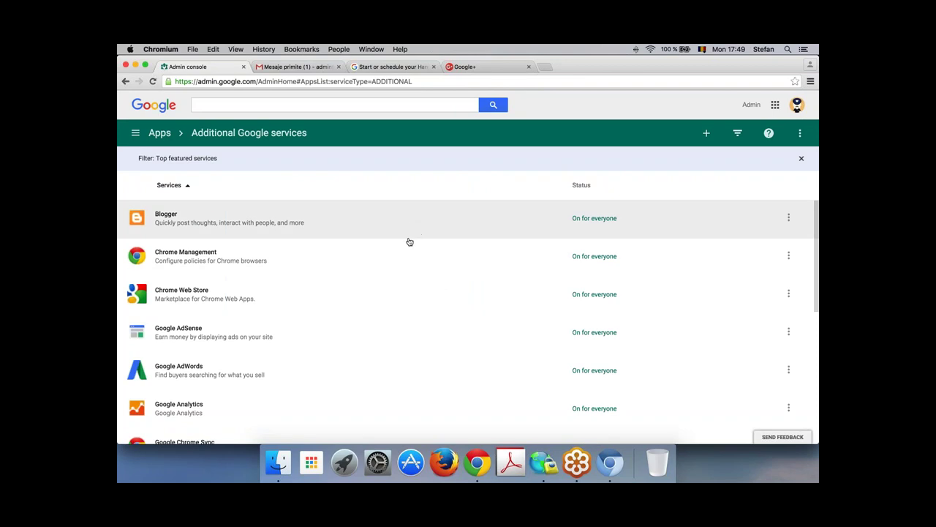
scroll(432, 293, down, 1)
scroll(432, 298, down, 2)
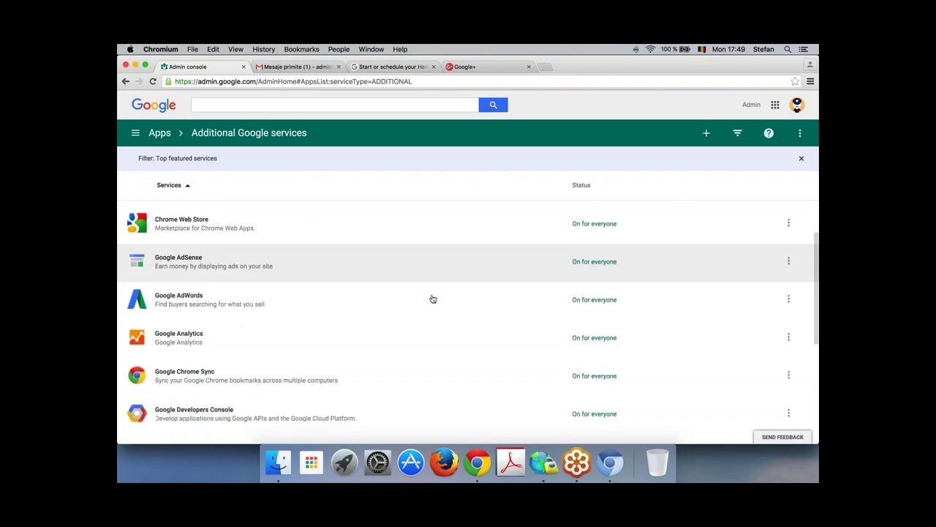
scroll(432, 299, up, 1)
scroll(433, 299, up, 1)
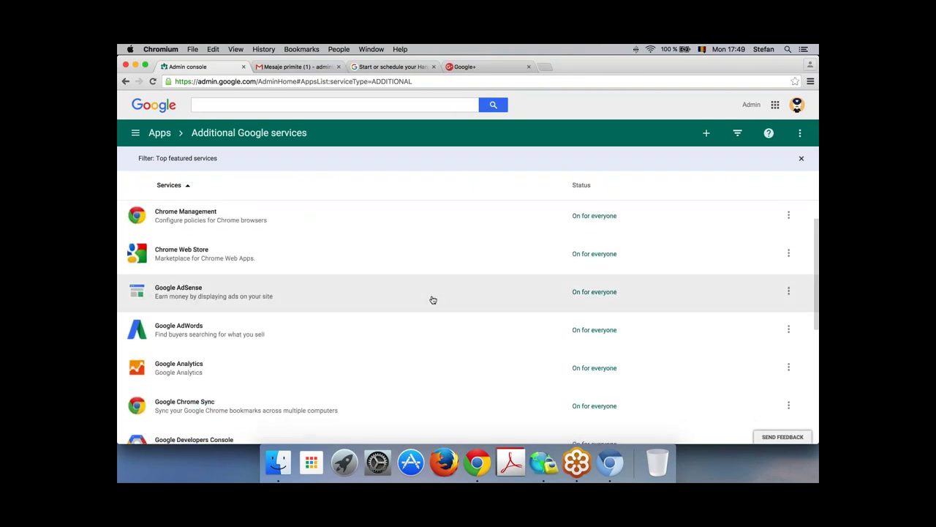
scroll(432, 299, down, 6)
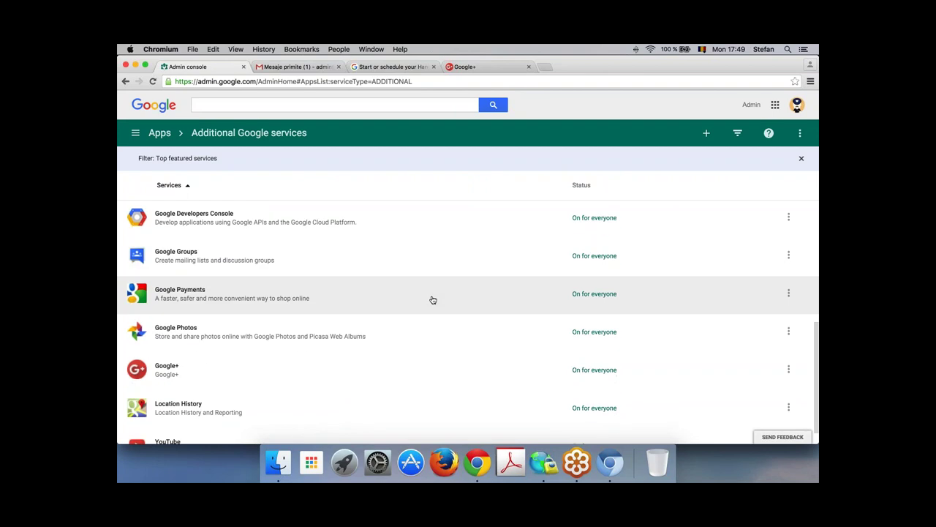
scroll(433, 300, down, 1)
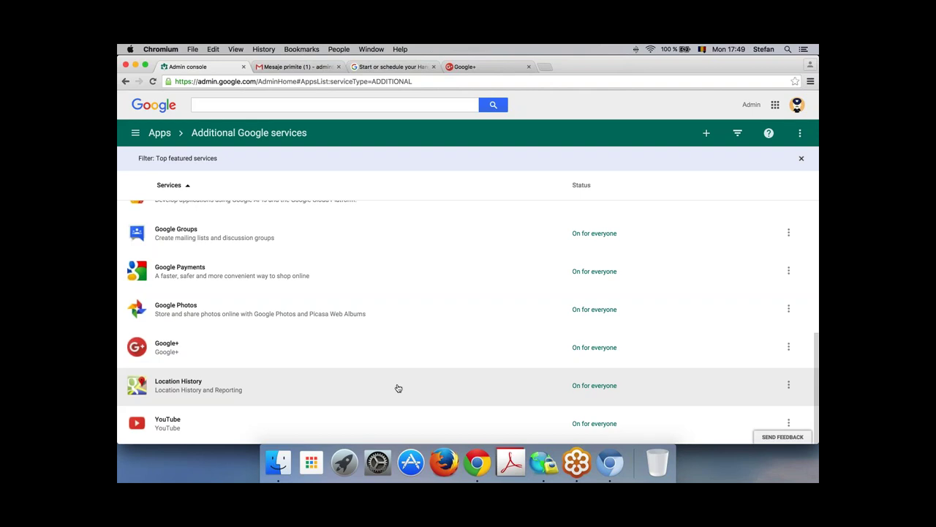
scroll(411, 282, up, 8)
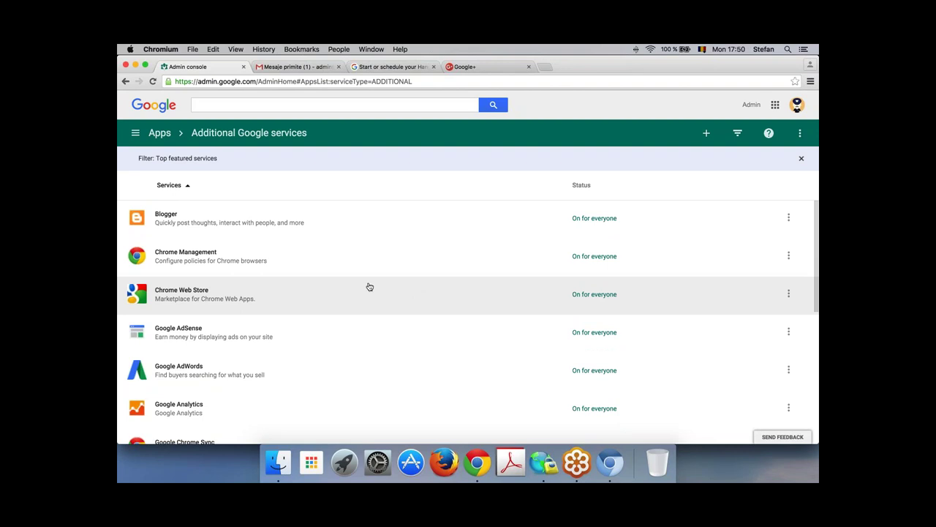
click(161, 135)
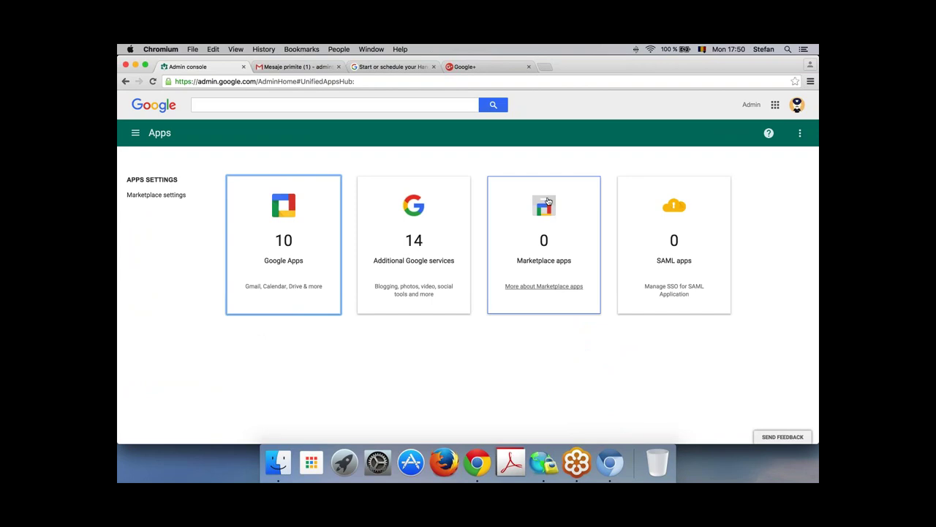
Step: Glance at the Marketplace apps help, then open the Marketplace catalogue from the empty Marketplace apps list
click(546, 287)
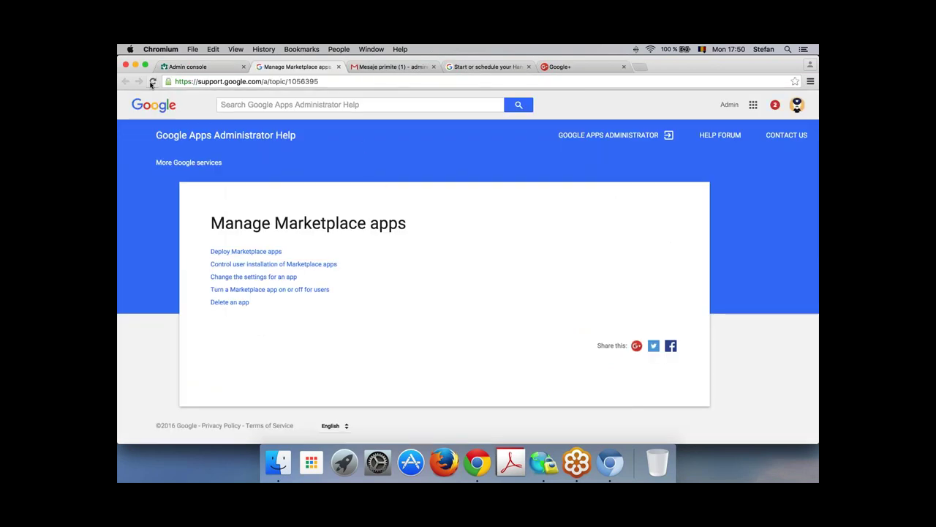
click(338, 66)
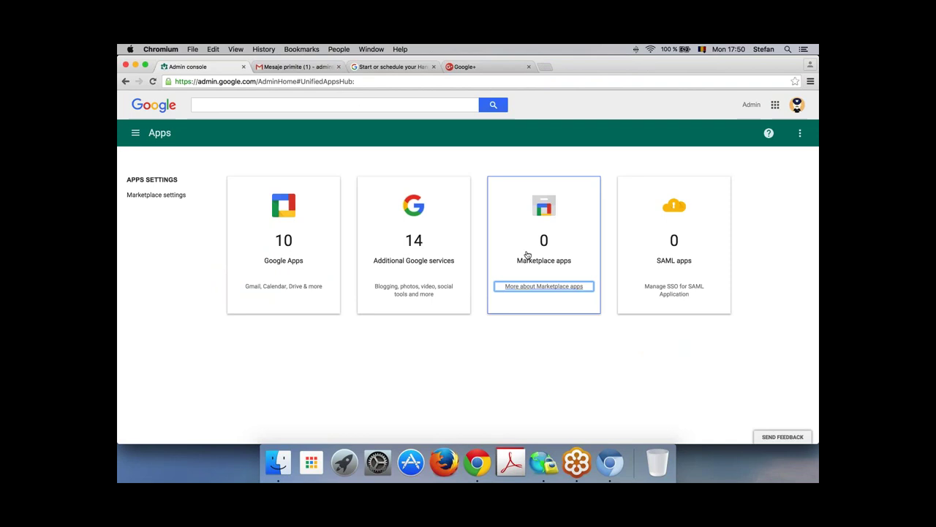
click(542, 221)
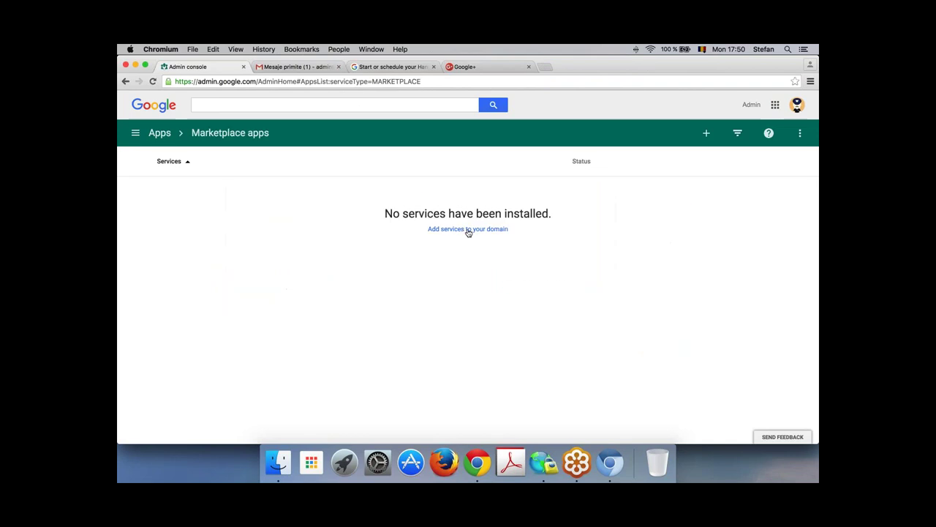
click(468, 229)
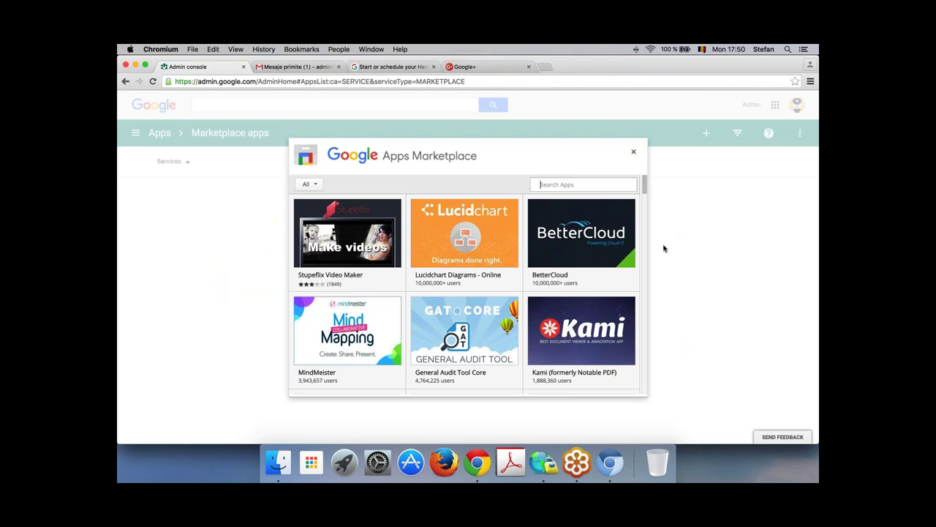
Step: Install Lucidchart Diagrams, agreeing to its terms and domain data access, then close the catalogue
mouse_move(482, 223)
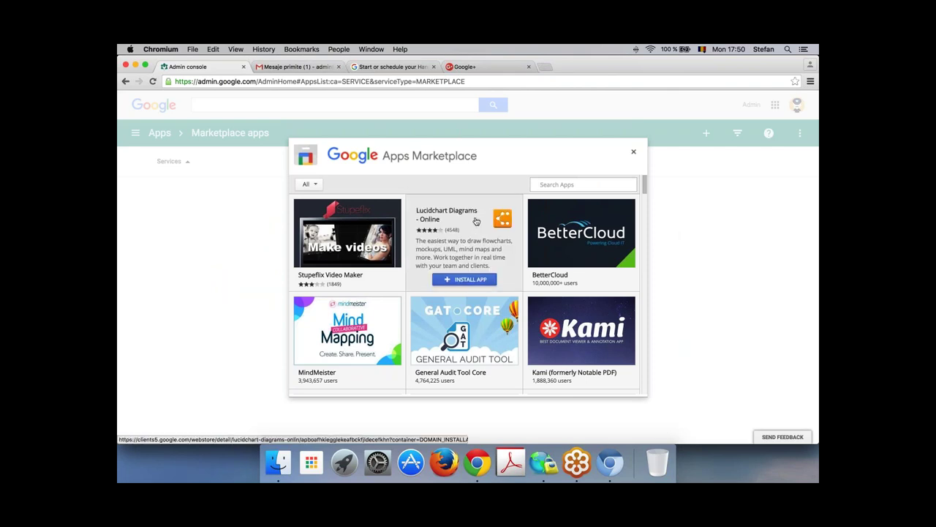
click(468, 280)
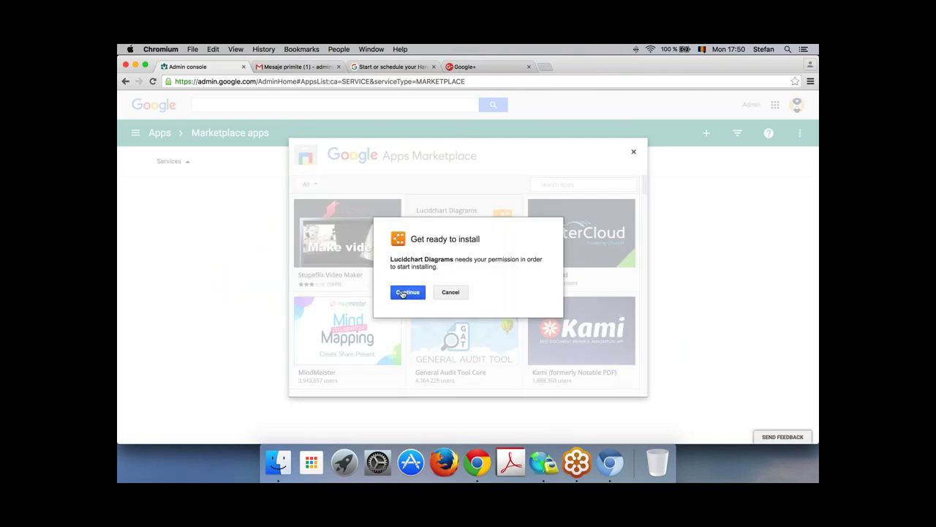
click(407, 292)
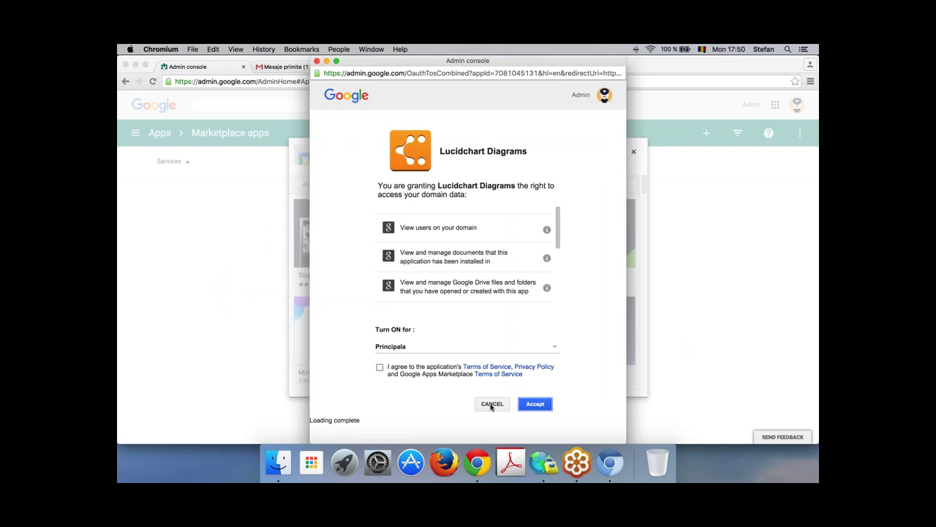
click(380, 367)
click(530, 406)
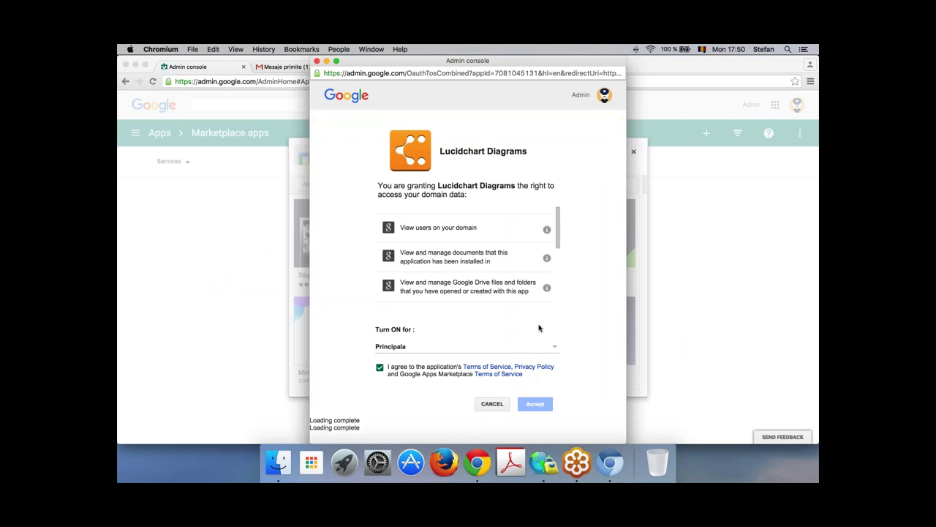
click(407, 298)
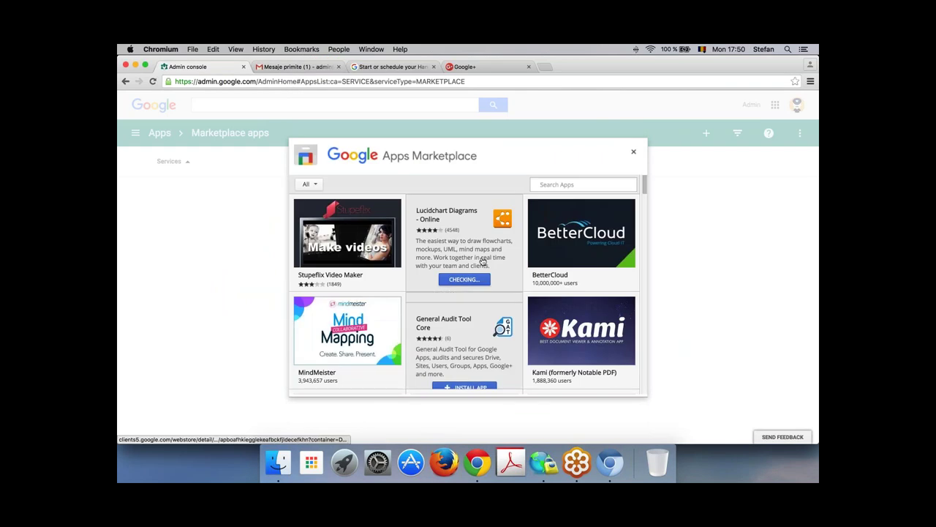
click(389, 359)
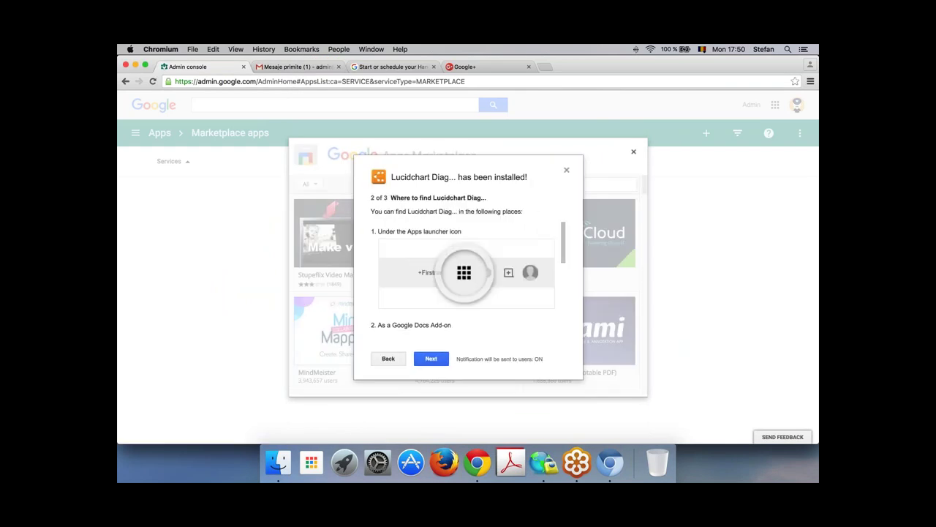
click(432, 359)
click(433, 359)
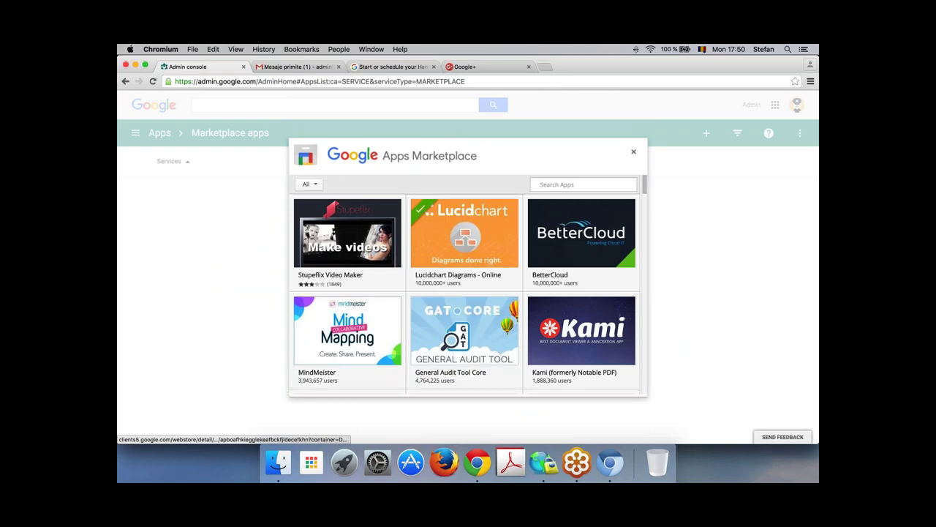
click(636, 153)
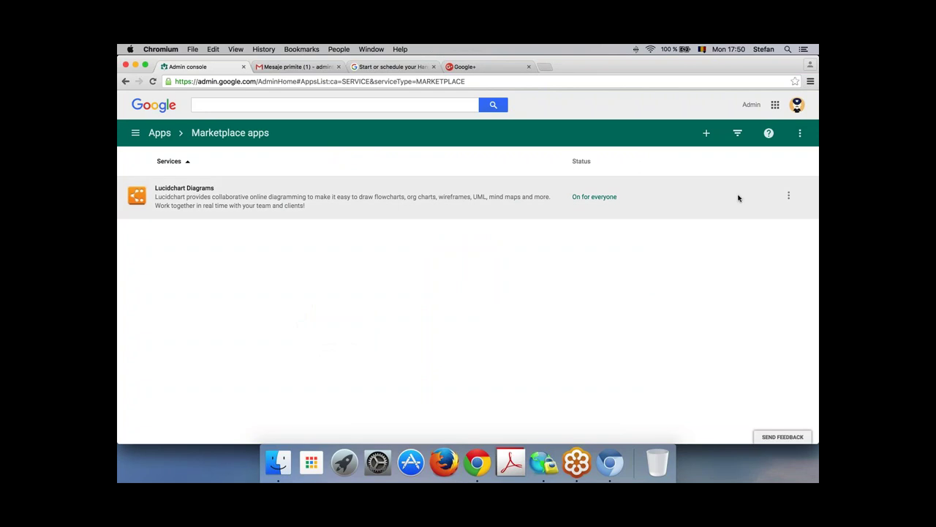
Step: Check Lucidchart Diagrams' on/off options, then return through Apps to the console home dashboard
click(788, 198)
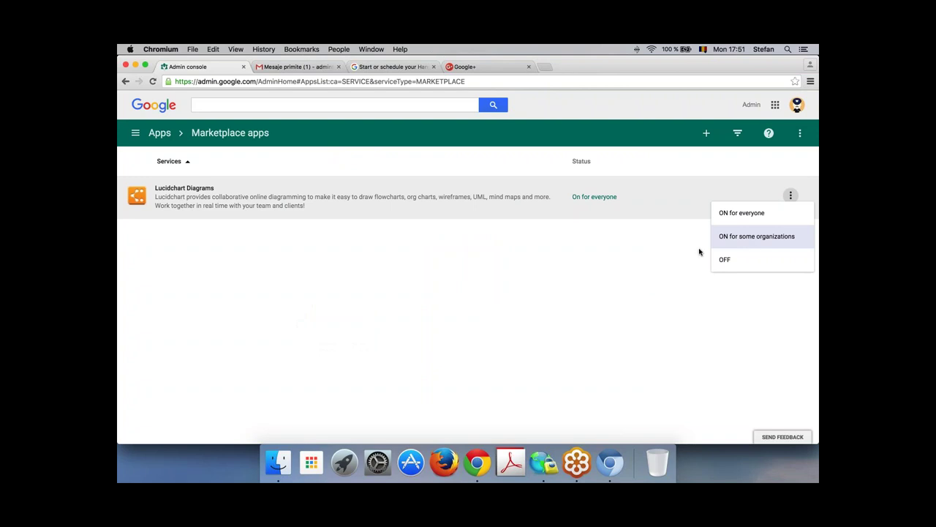
click(159, 135)
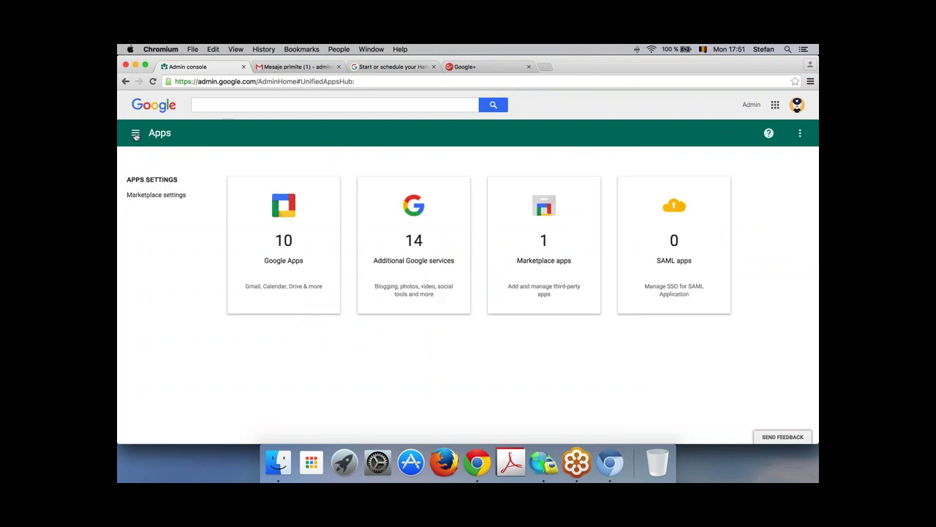
click(136, 134)
click(155, 178)
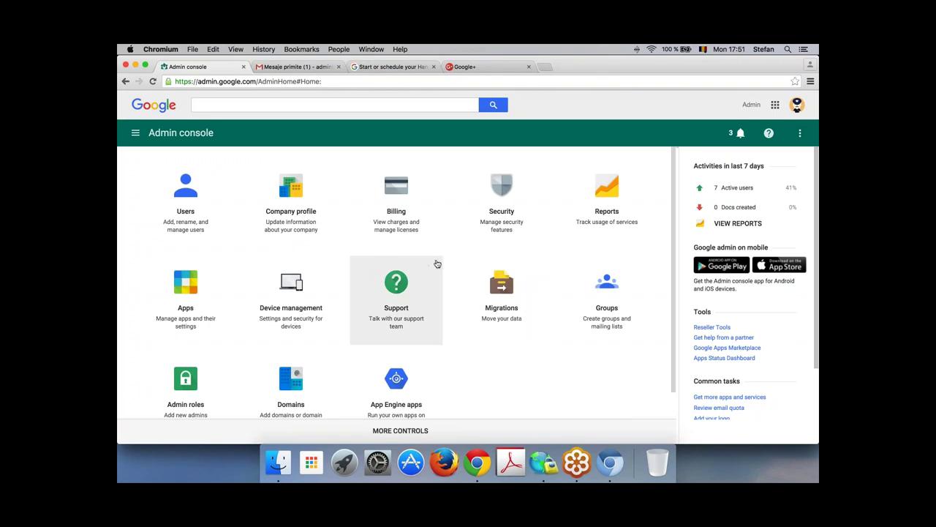
scroll(572, 355, down, 1)
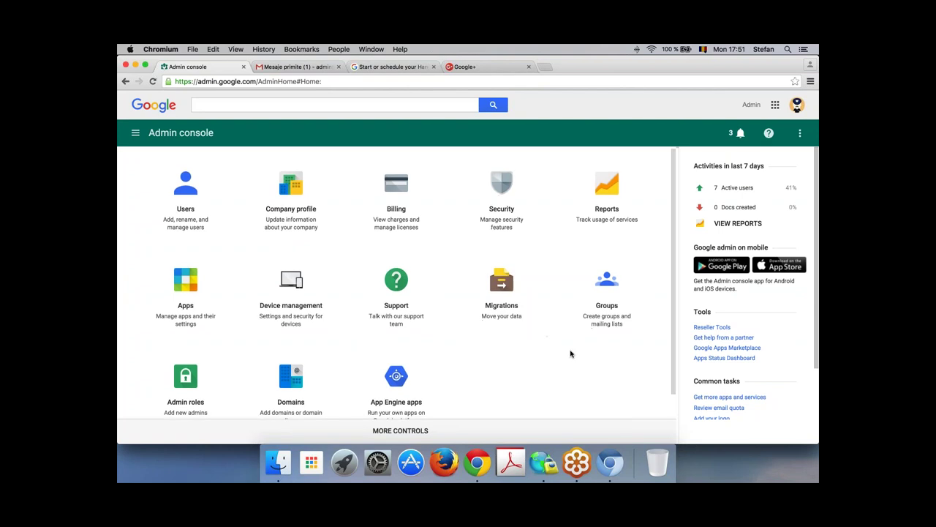
scroll(564, 357, down, 2)
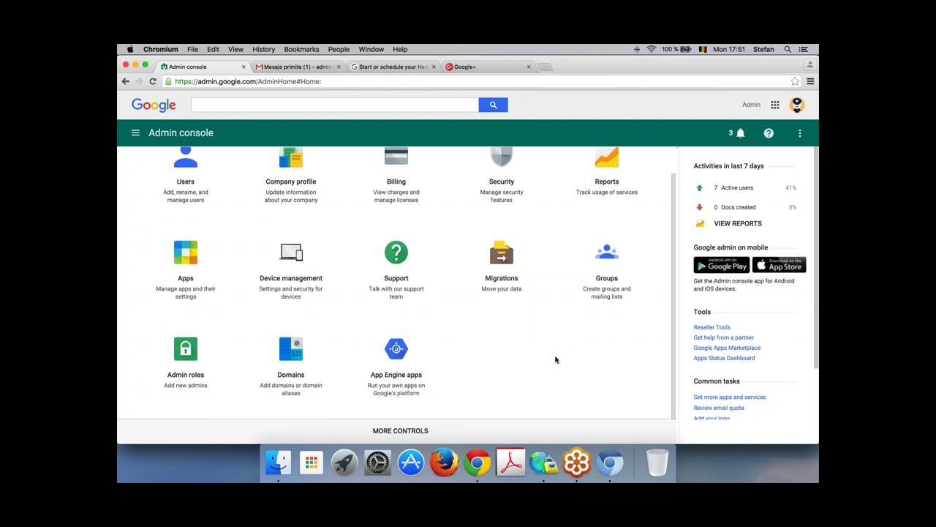
Step: Create a new group named 'Toti colegii' with its group e-mail address from the Groups page
click(601, 255)
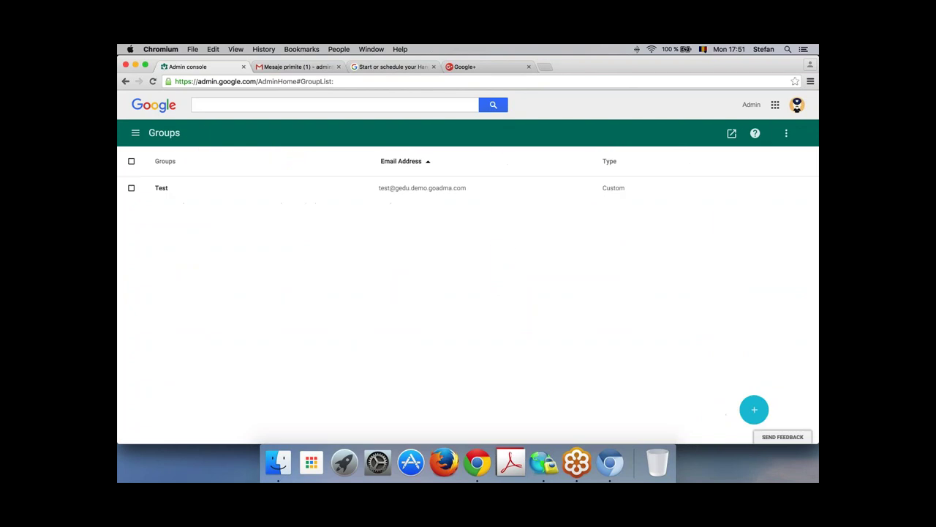
click(754, 408)
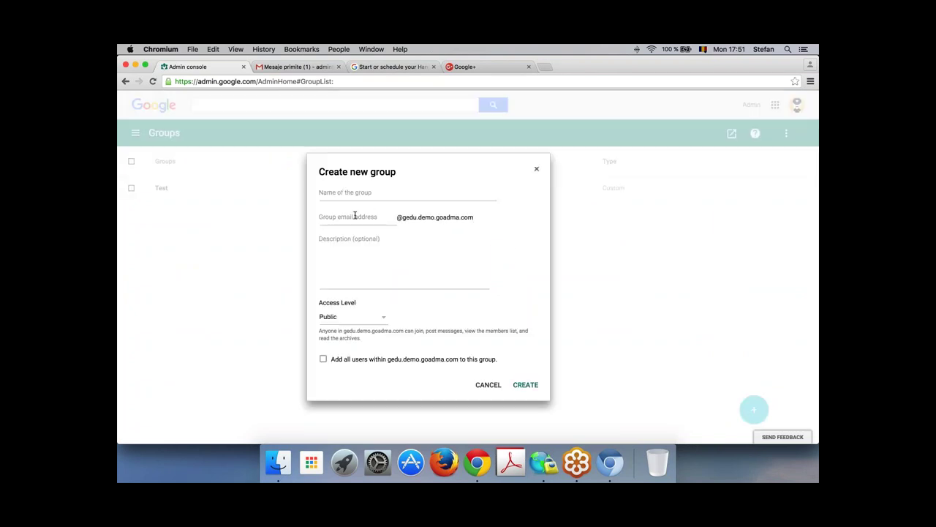
click(351, 193)
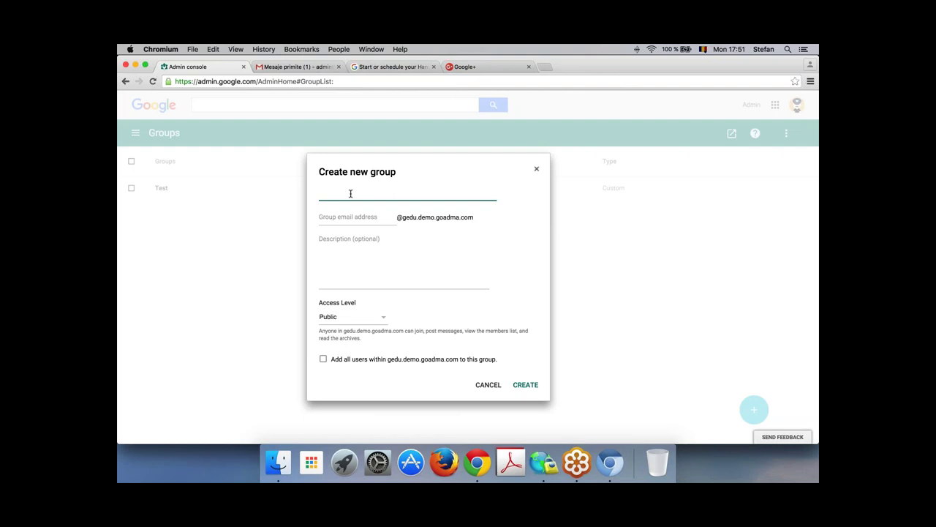
text(Toti colegii)
click(331, 214)
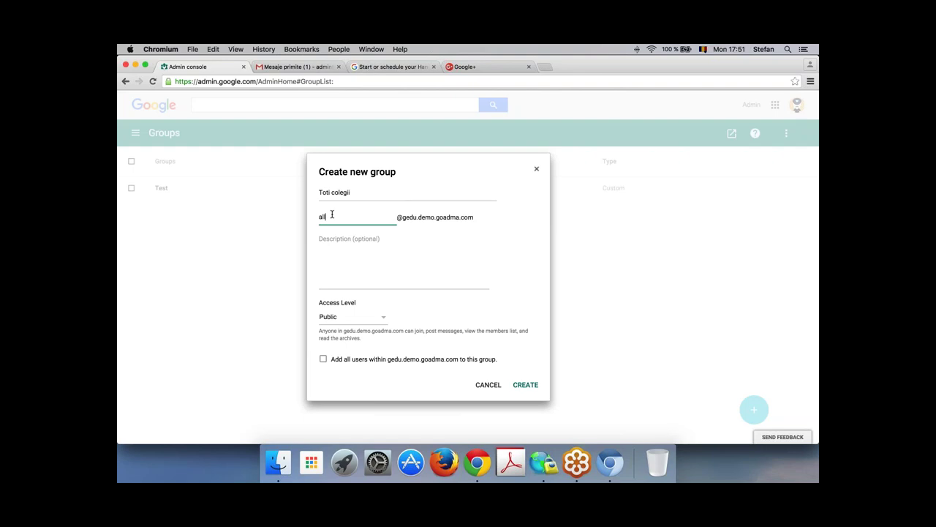
click(525, 384)
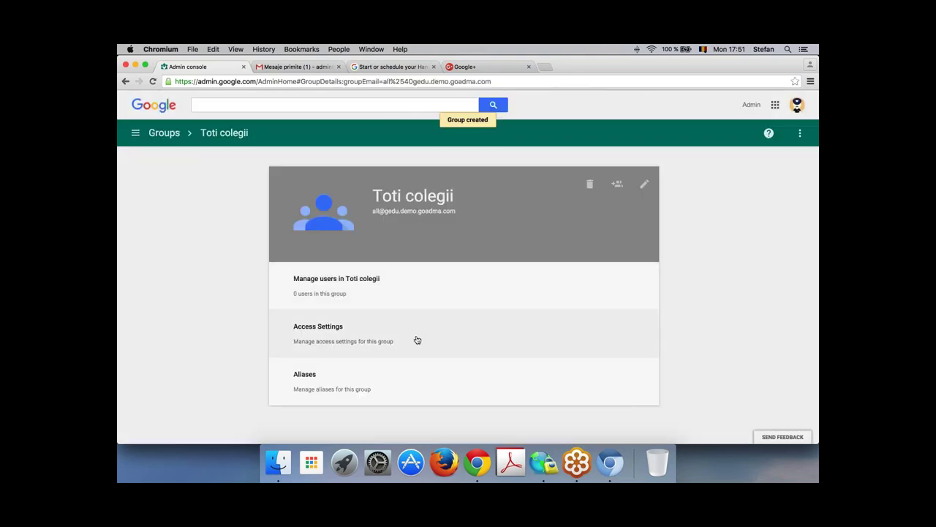
Step: Add all users in the Edu Apps SRL domain as members of Toti colegii
click(505, 282)
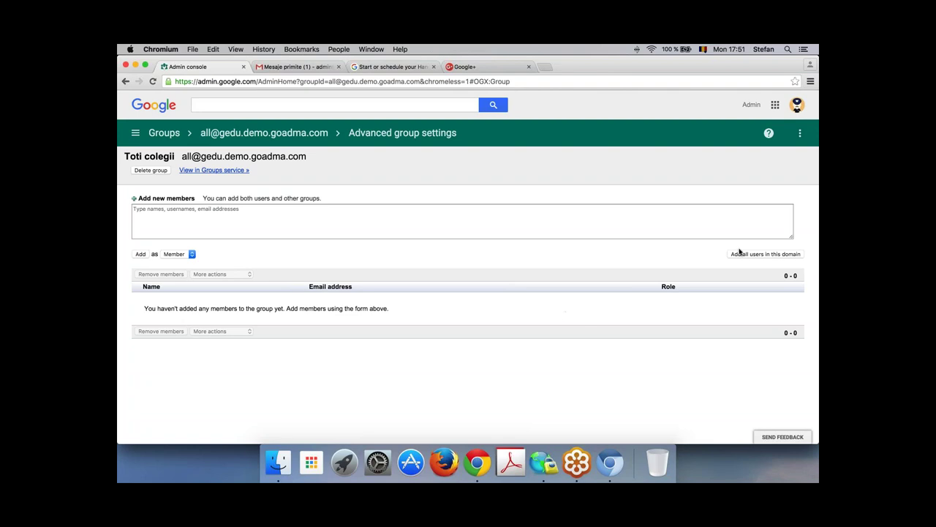
click(764, 254)
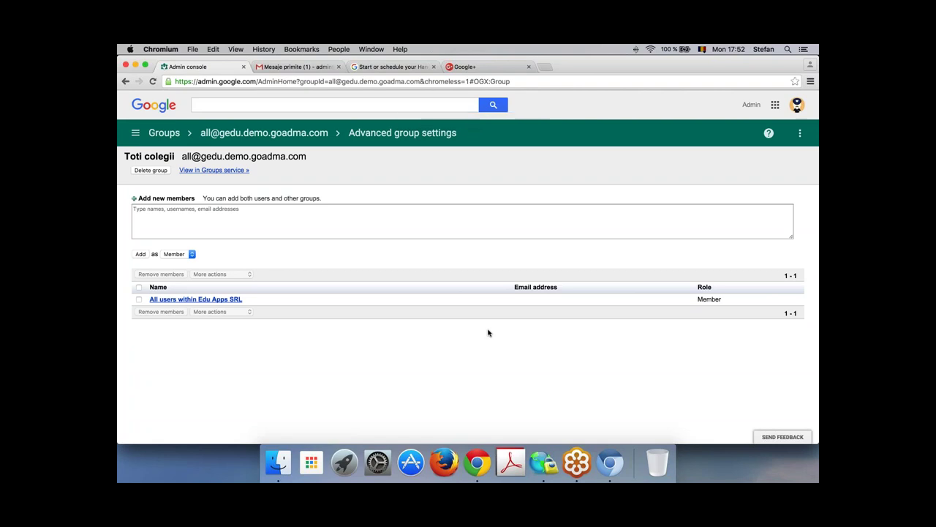
drag(198, 142, 226, 138)
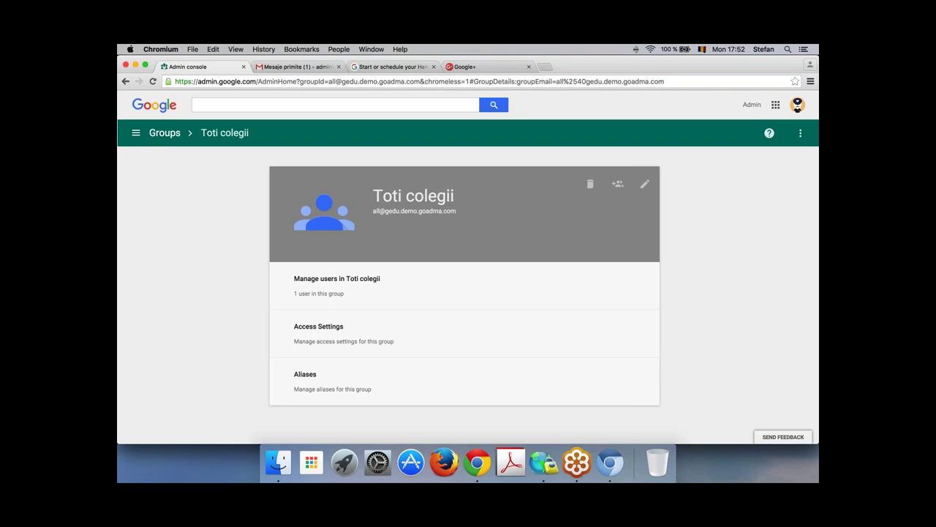
Step: Go back to the Admin console home dashboard and scroll to the Domains tile
click(135, 133)
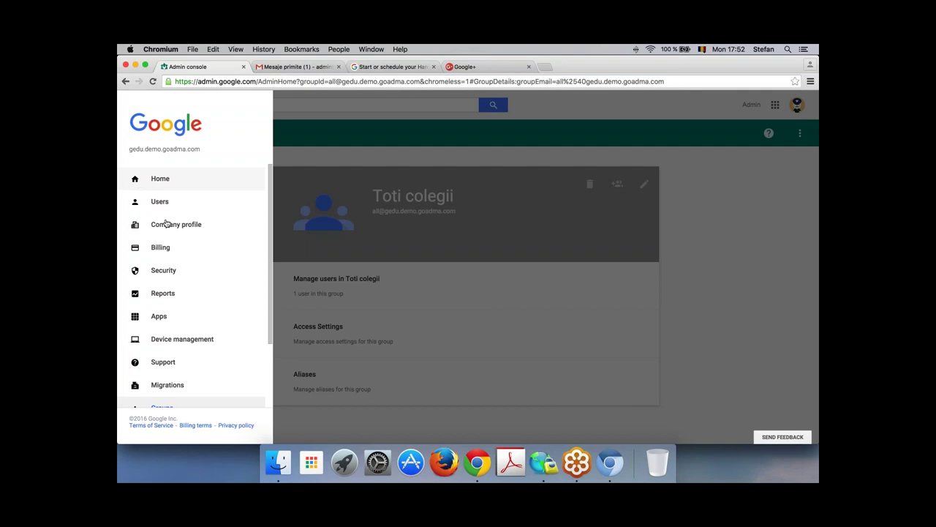
click(166, 185)
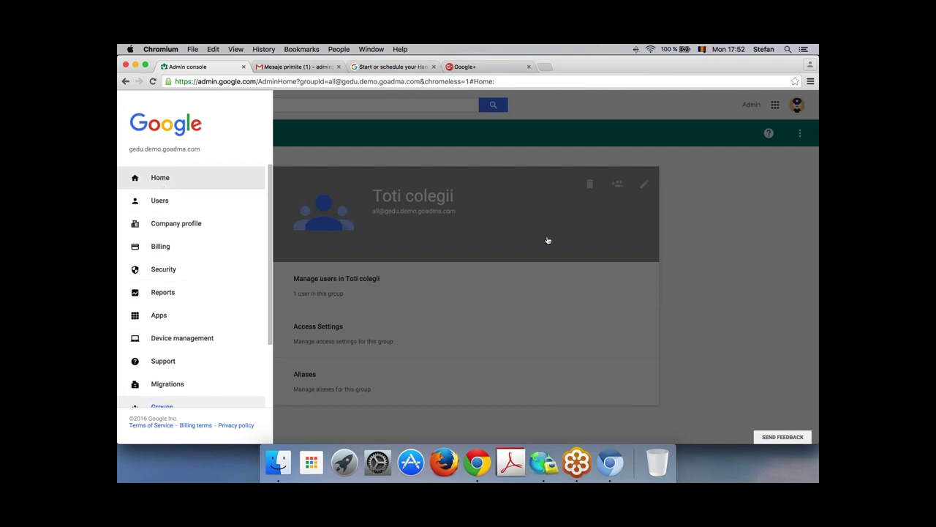
scroll(539, 374, down, 2)
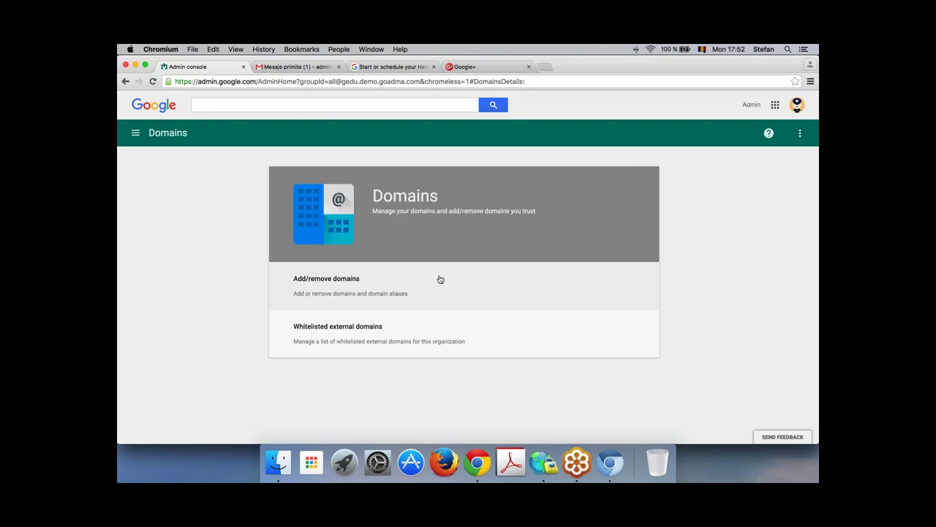
Step: Open Add/remove domains to list gedu.demo.goadma.com and its test domain alias
click(420, 284)
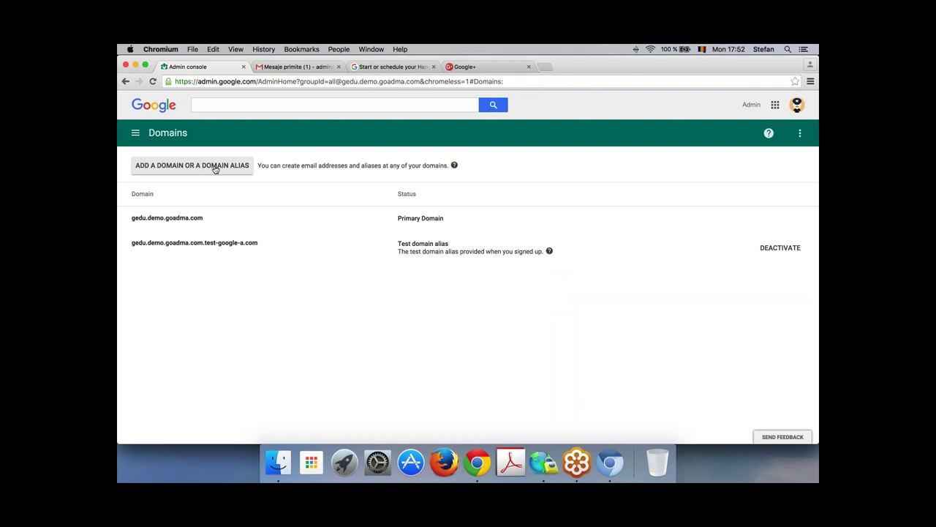
click(213, 168)
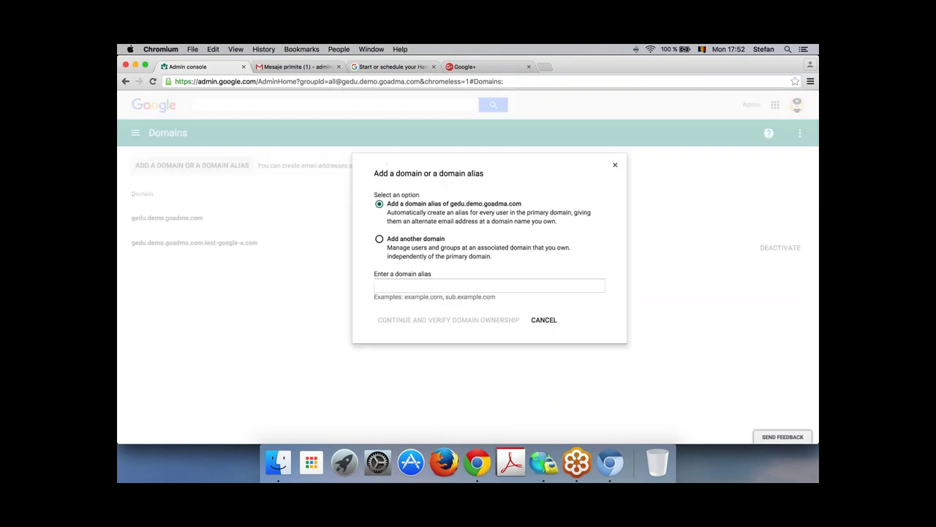
click(414, 286)
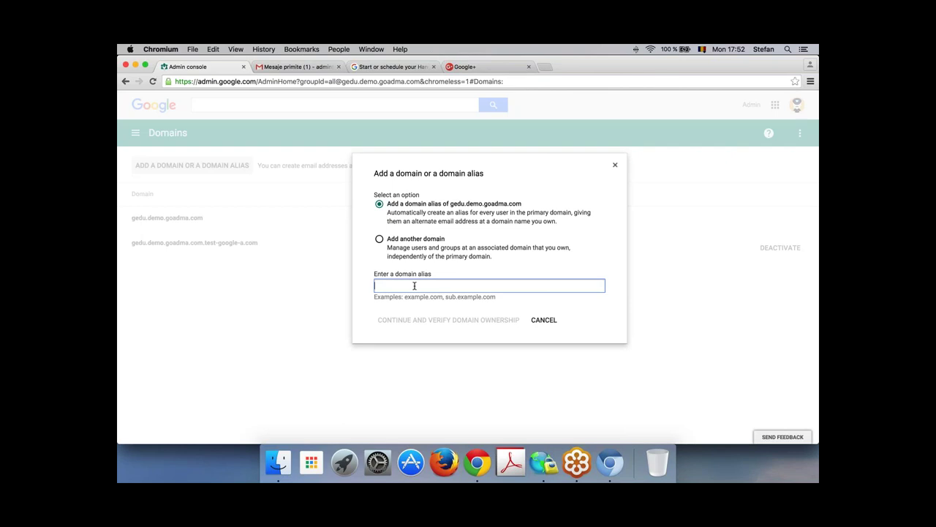
text(altdomeniu)
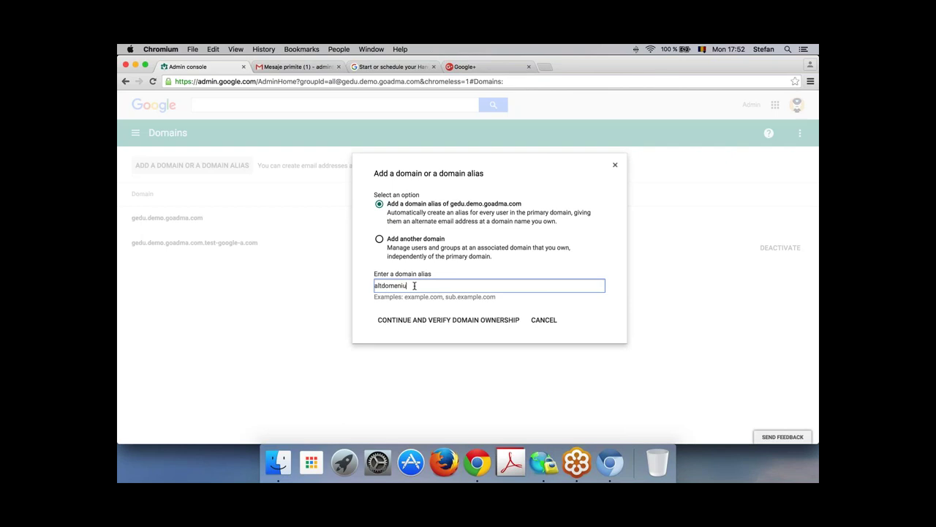
text(.orice)
click(495, 323)
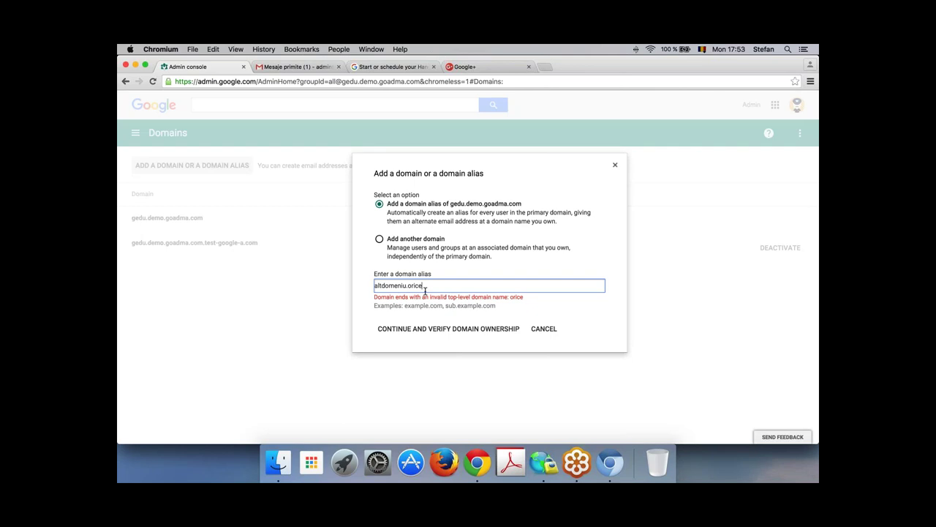
click(616, 166)
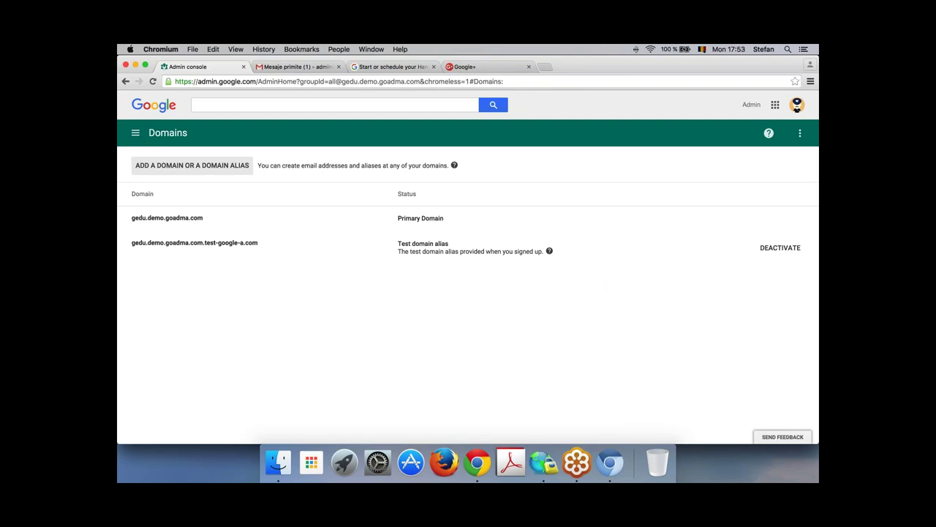
click(135, 133)
Step: Filter the users list to the Colaboratori unit and open one user's Account details
click(161, 201)
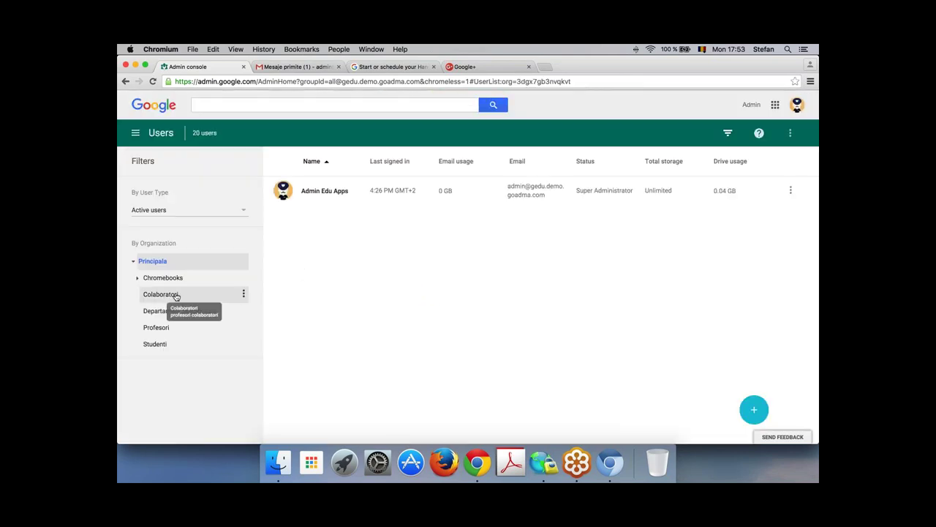
click(169, 295)
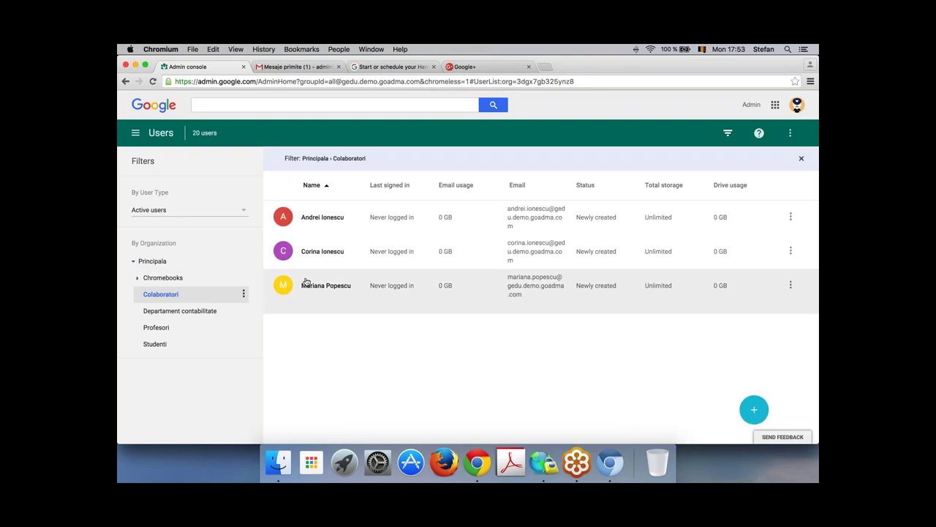
click(319, 257)
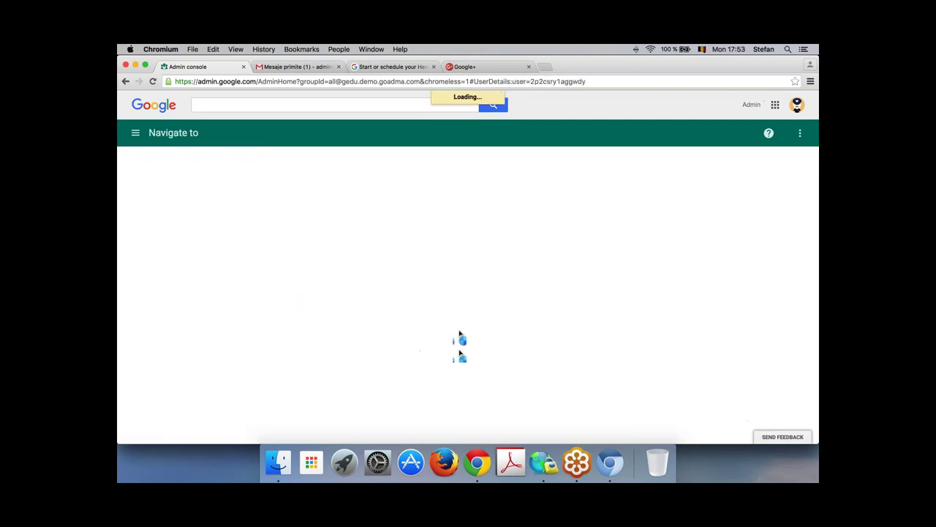
click(387, 334)
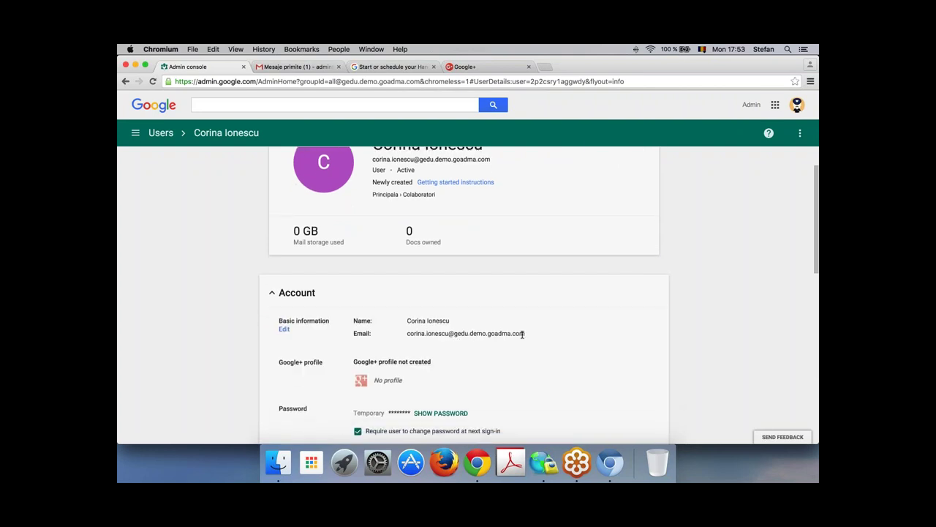
Step: Select the user's full e-mail address and its username part on the account page
drag(522, 333, 465, 333)
click(462, 333)
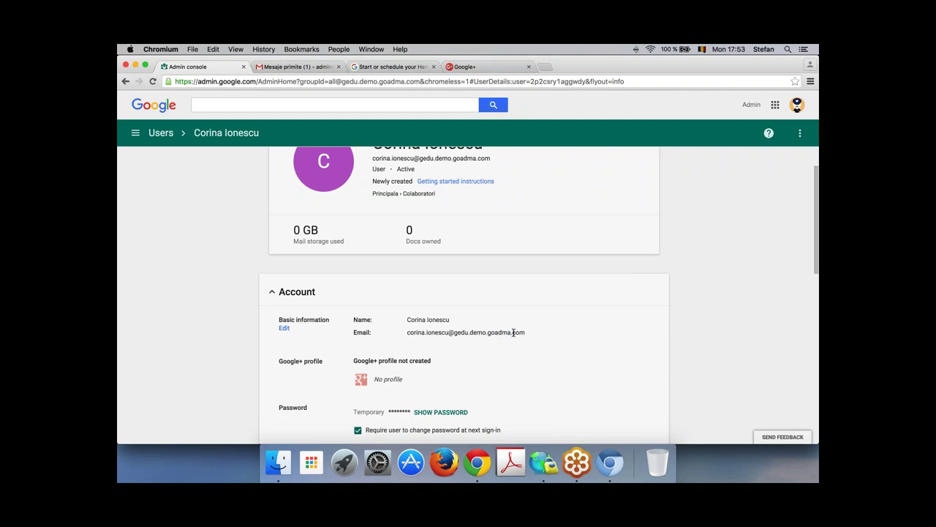
drag(526, 333, 407, 332)
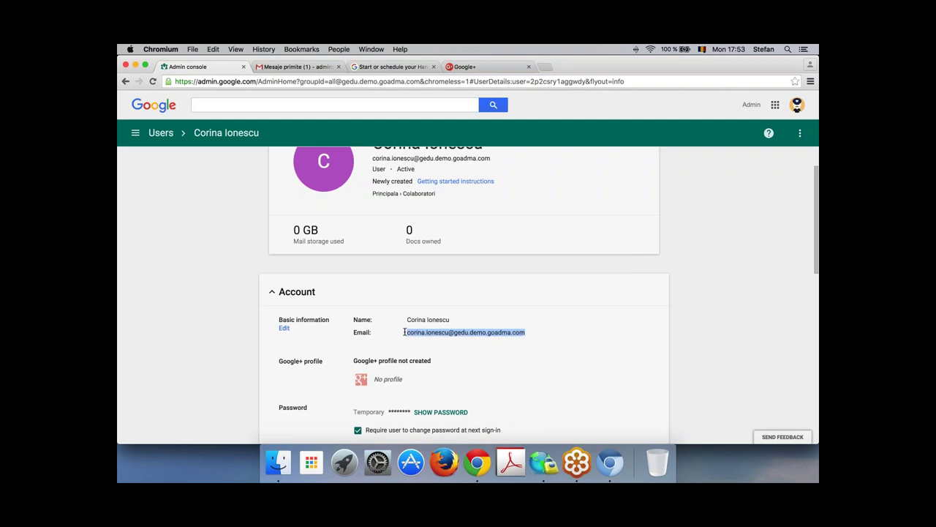
click(401, 351)
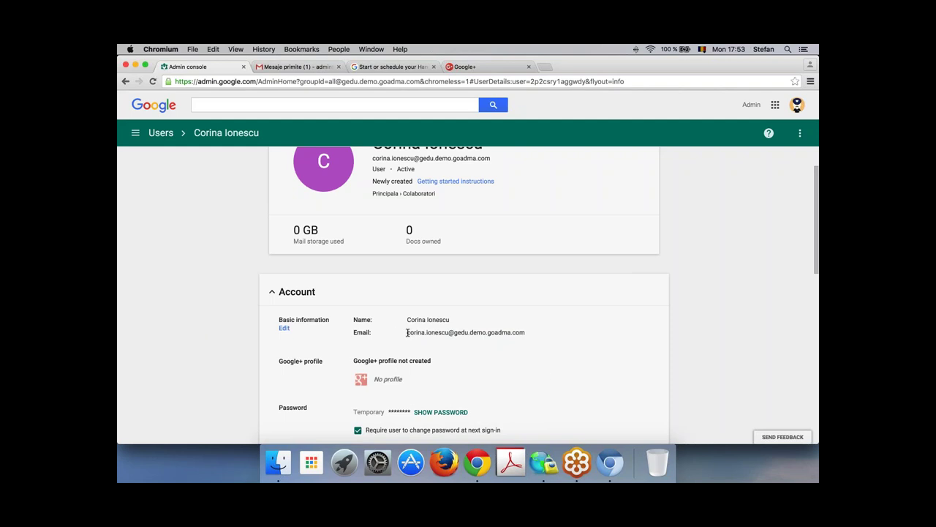
drag(407, 332, 448, 335)
click(454, 350)
Step: Add the alias 'office' to the user's account and save it
scroll(501, 380, down, 3)
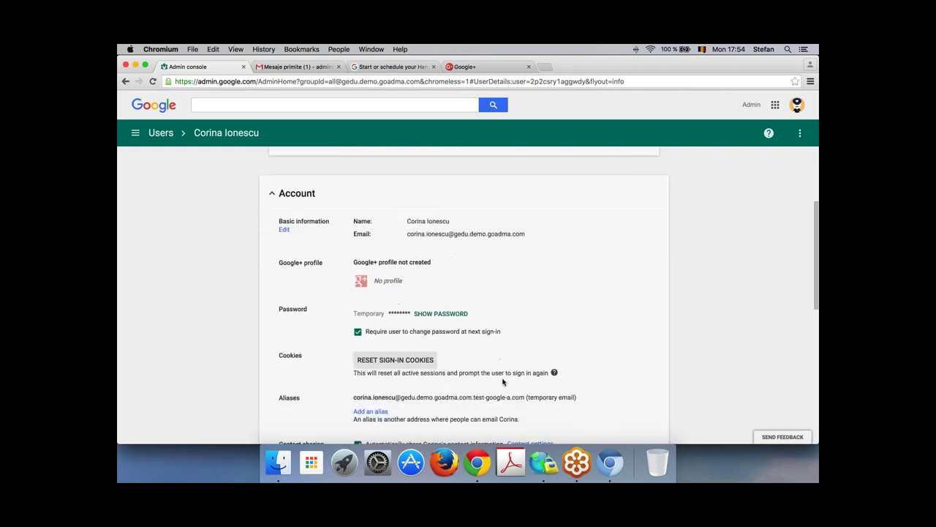
scroll(502, 369, up, 3)
scroll(501, 358, down, 10)
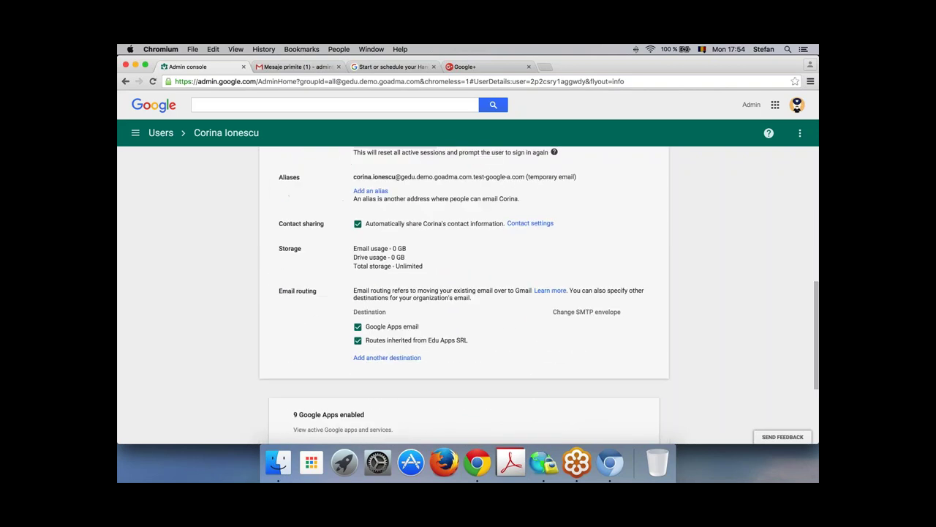
scroll(502, 358, up, 2)
scroll(366, 297, up, 1)
click(378, 294)
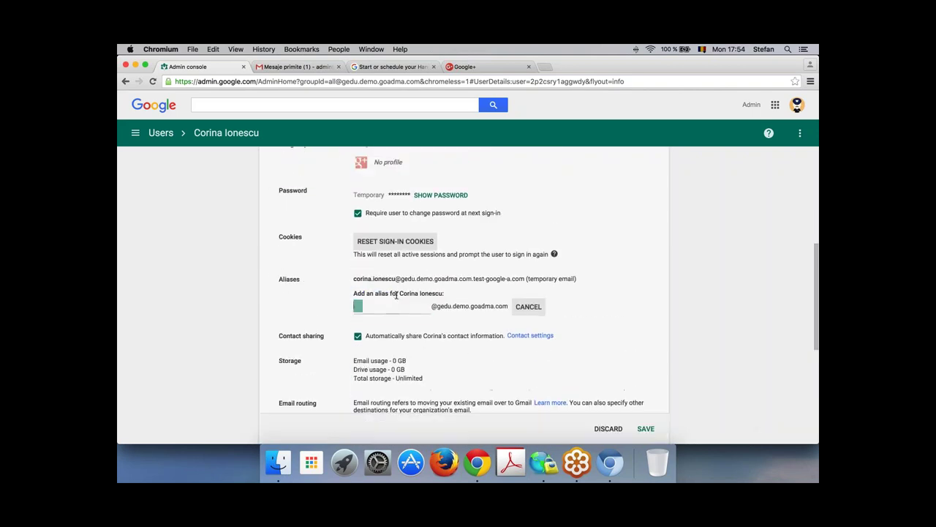
text(office)
click(644, 429)
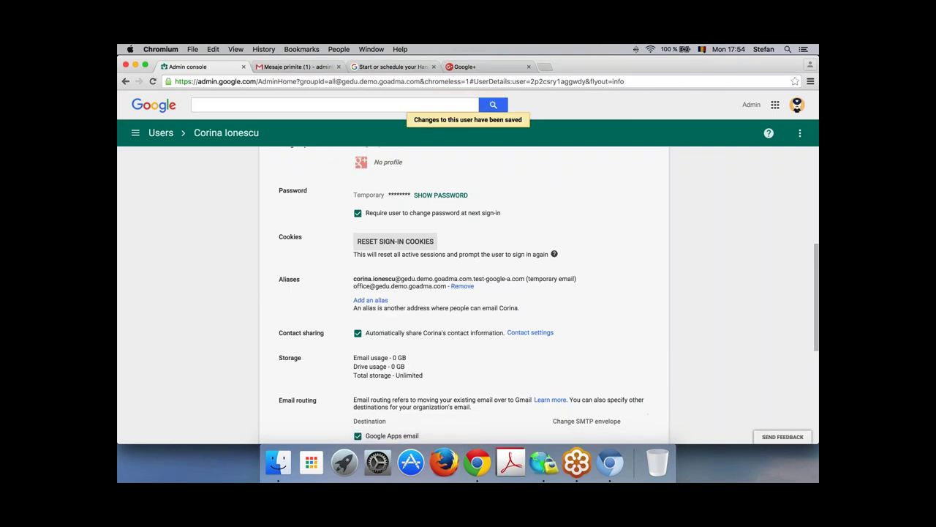
Step: Return from the user's page to the list of all users
scroll(555, 296, up, 3)
scroll(548, 298, up, 1)
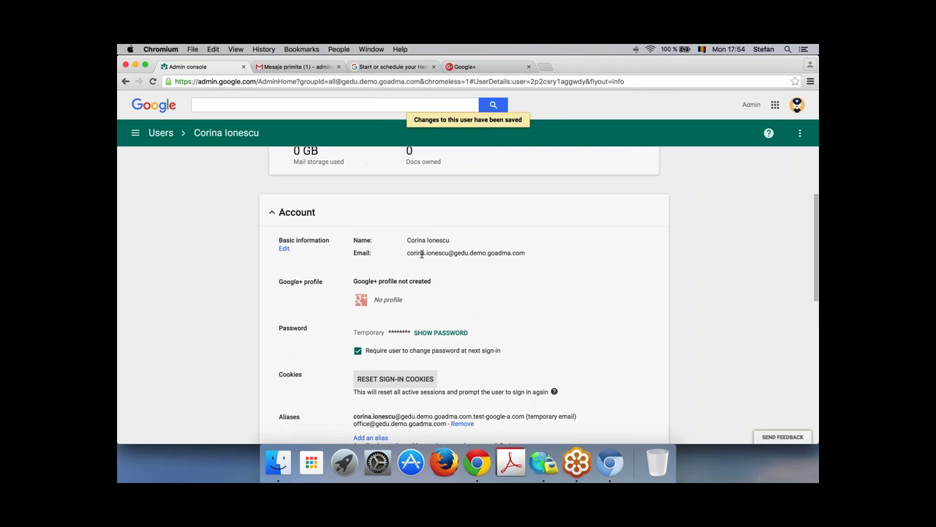
drag(407, 252, 527, 252)
scroll(551, 296, down, 1)
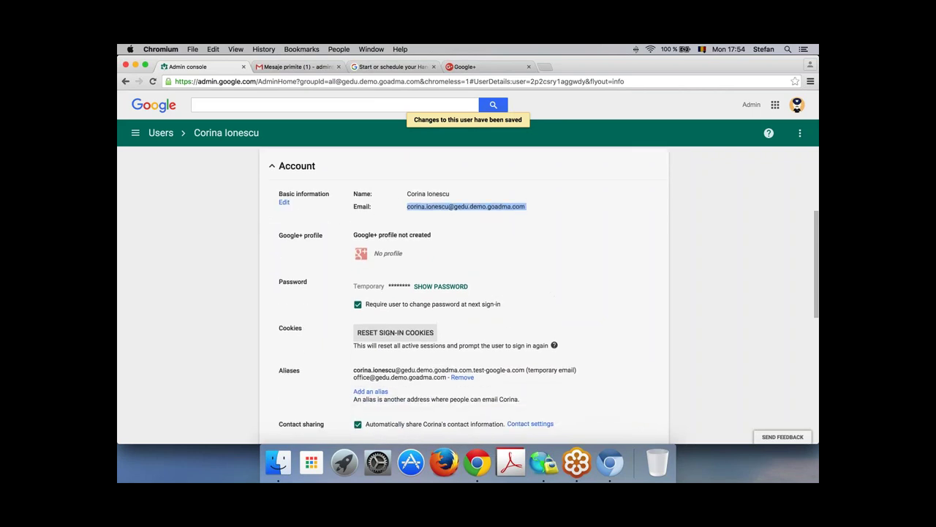
click(161, 134)
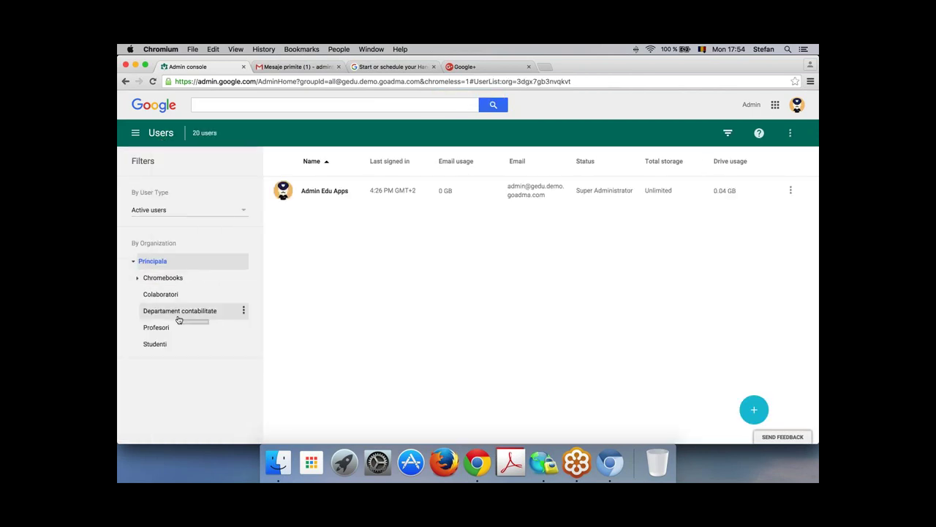
Step: Open the Domains settings and show the list of the organisation's domains
click(135, 134)
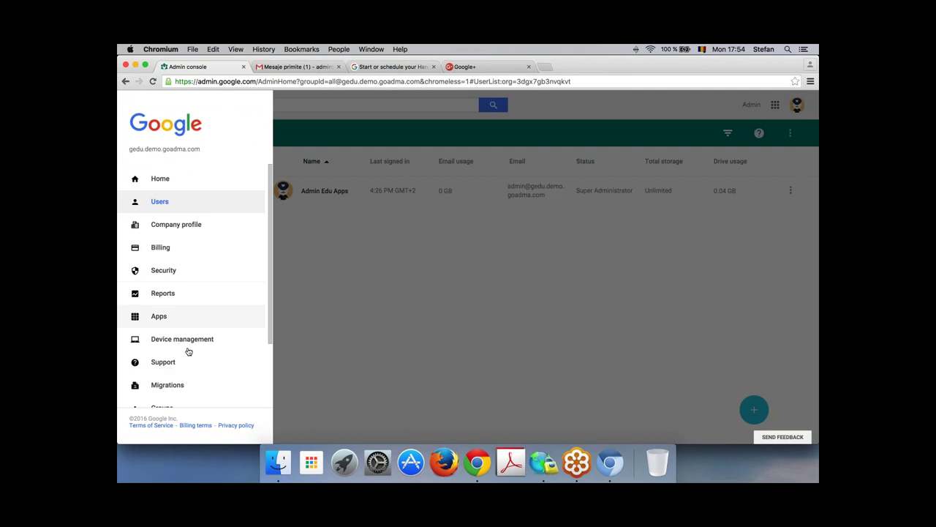
scroll(184, 377, down, 3)
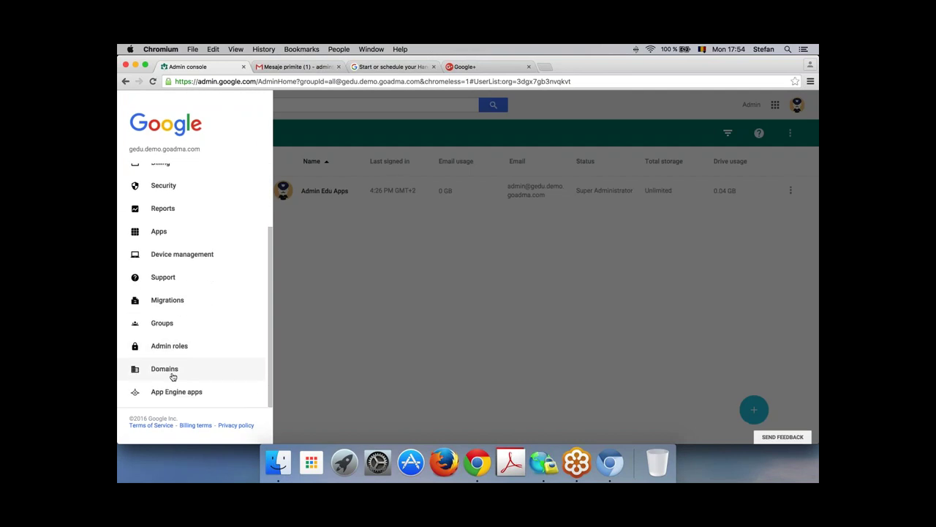
click(174, 373)
click(410, 291)
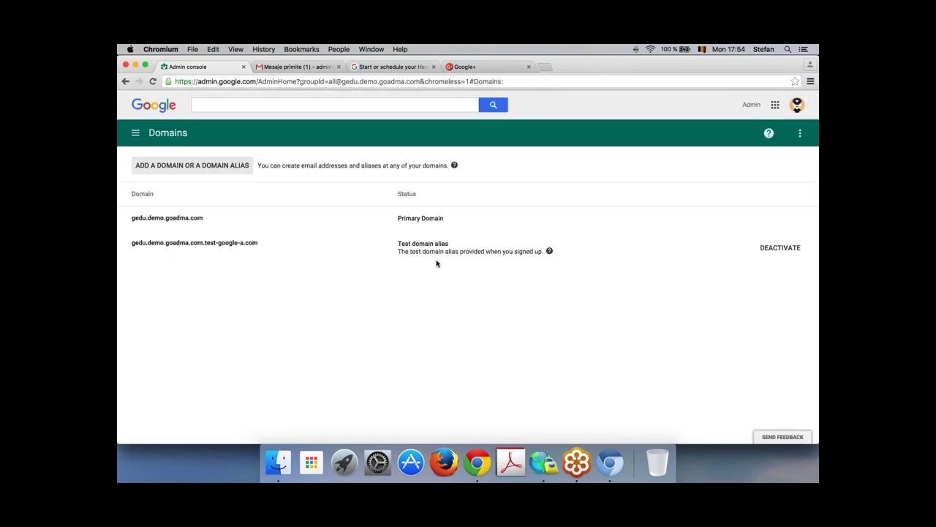
Step: Start adding another separate domain, then cancel without adding it
click(208, 165)
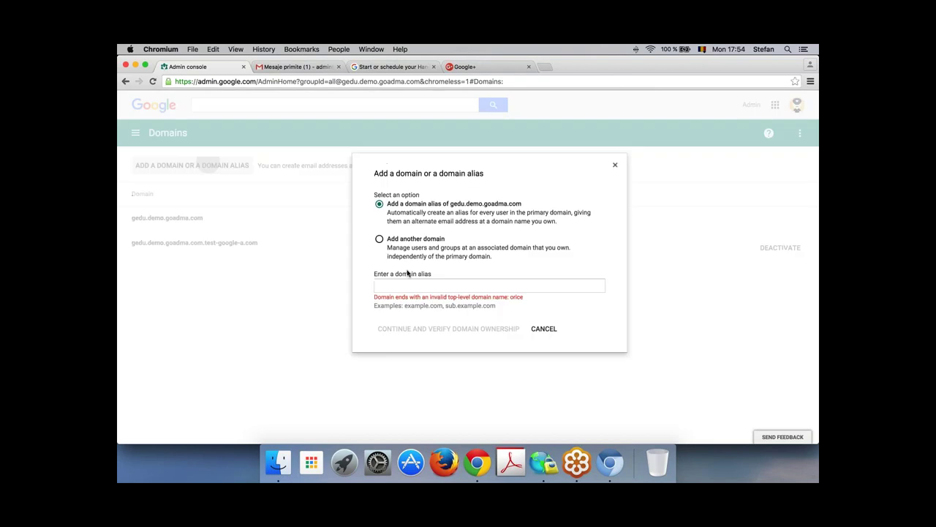
click(379, 240)
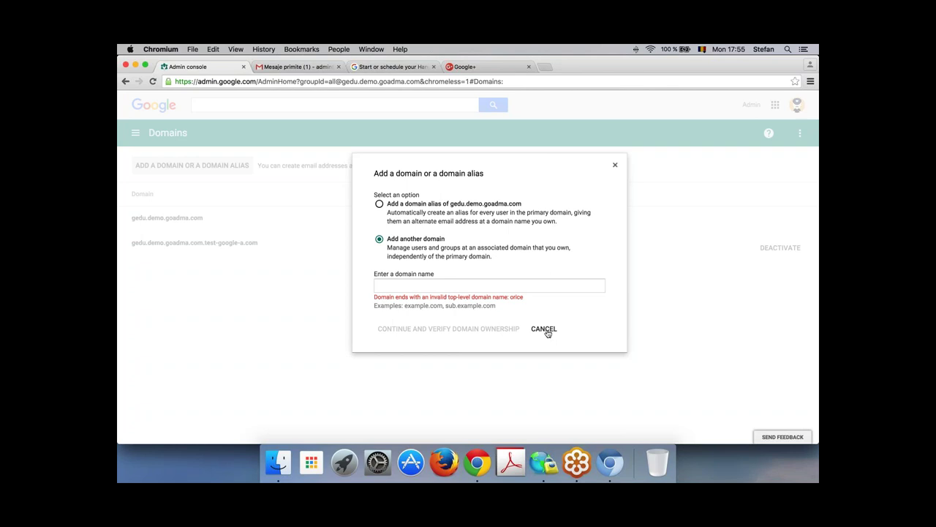
click(543, 329)
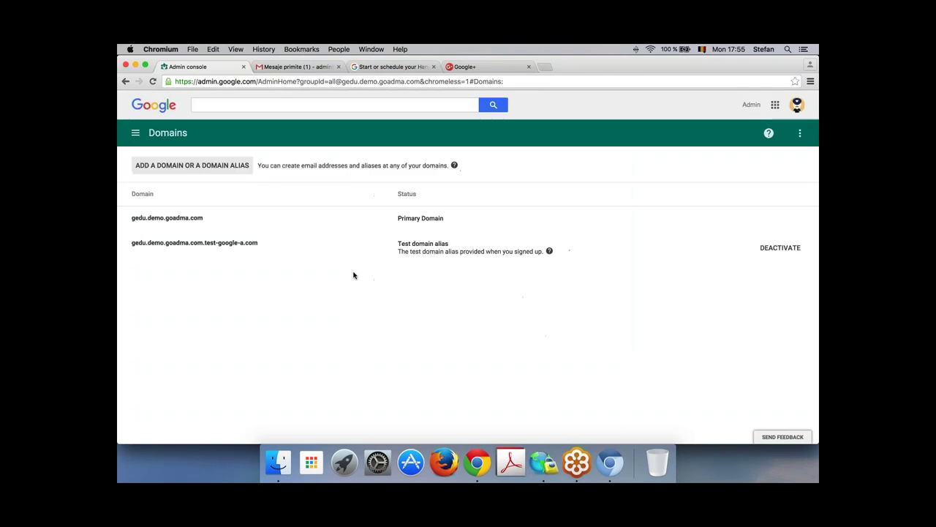
Step: Return to the Admin console home dashboard, then switch to the Gmail inbox tab
click(135, 133)
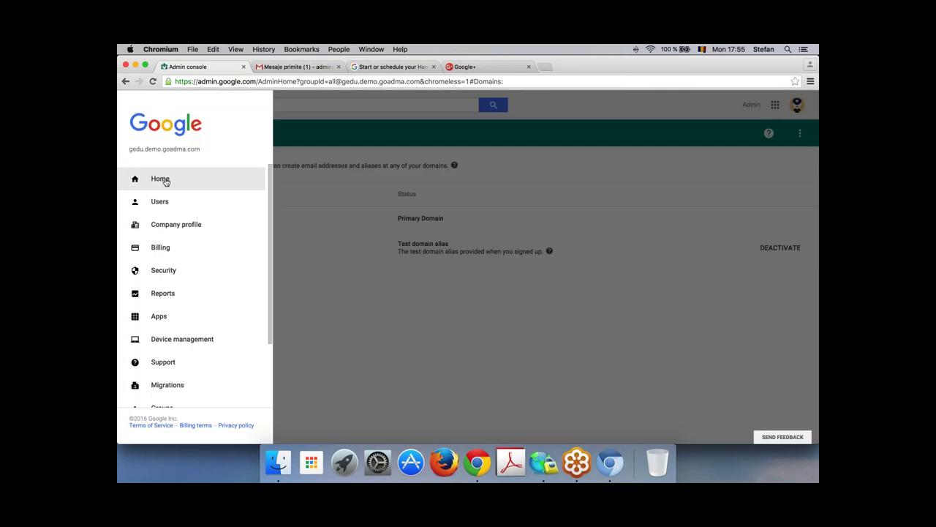
click(165, 183)
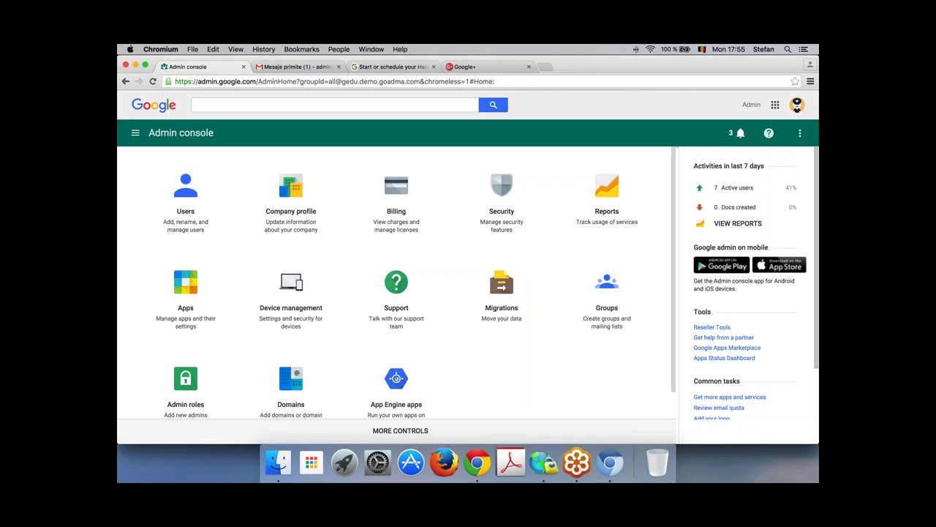
scroll(502, 285, down, 1)
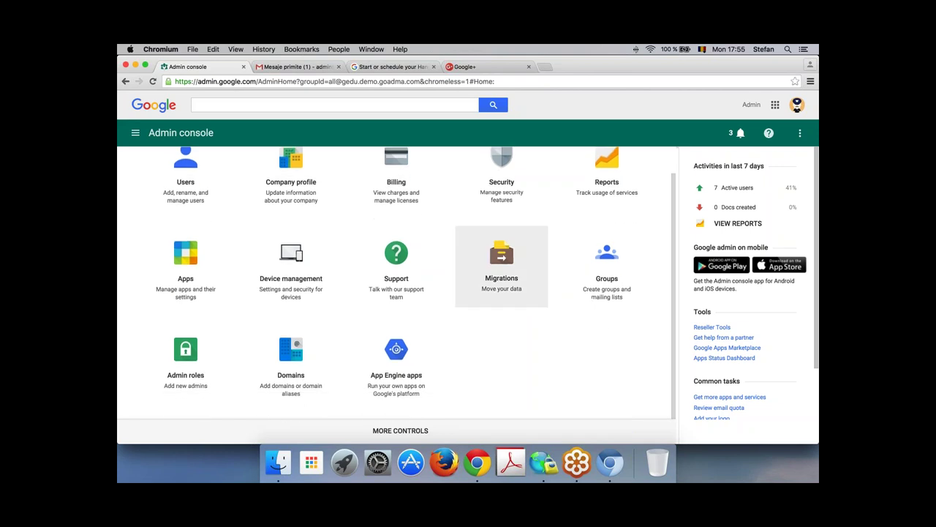
scroll(466, 252, up, 1)
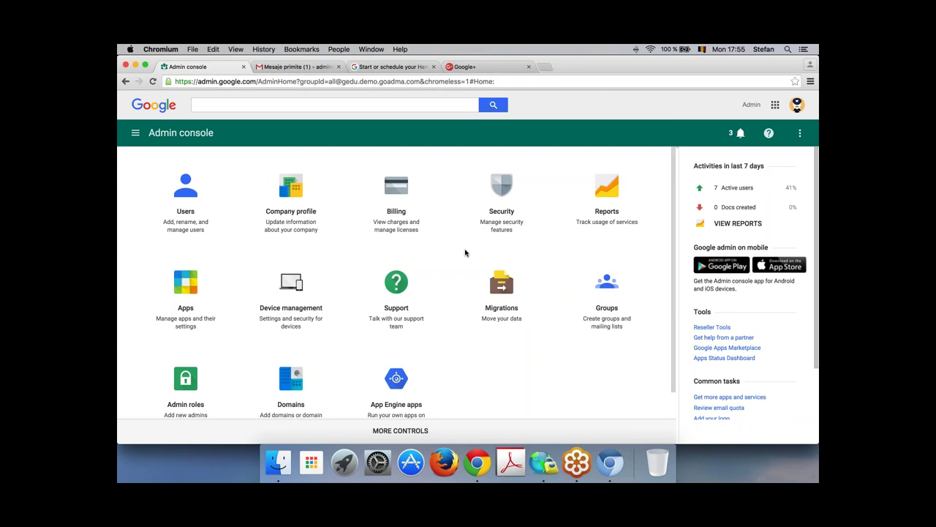
click(298, 68)
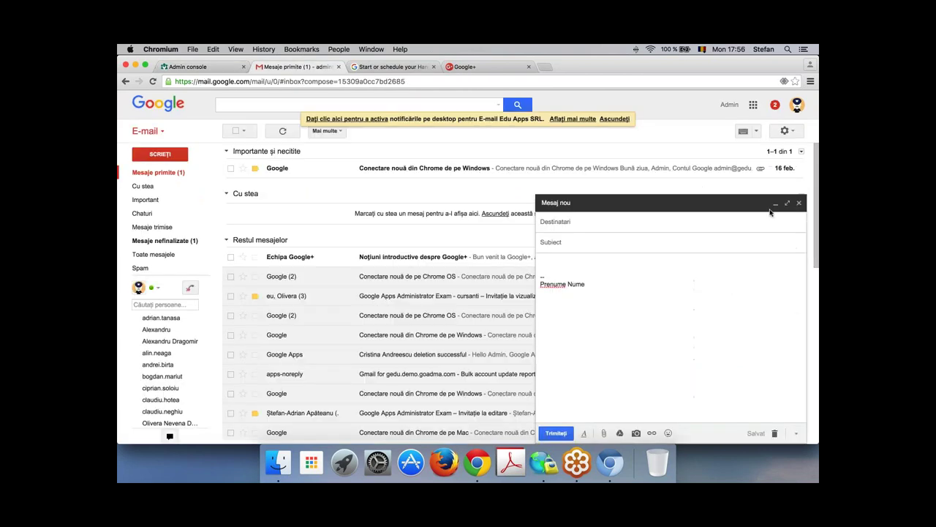
Step: Close the blank draft and open Gmail's full settings at the Conturi (Accounts) tab
click(798, 202)
click(785, 130)
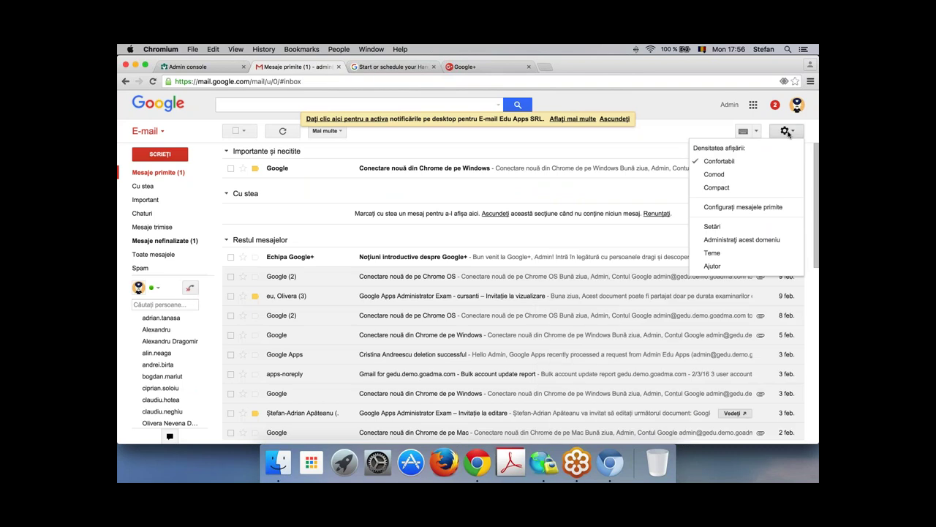
click(708, 227)
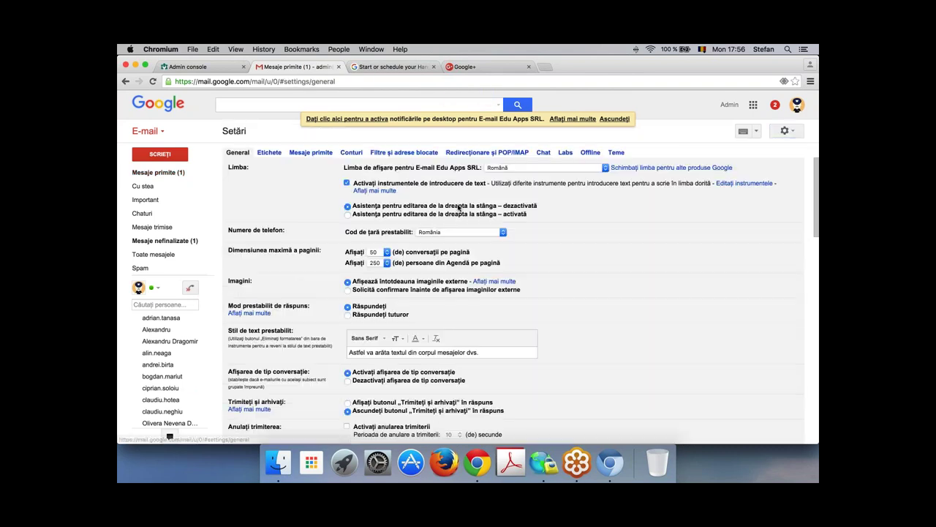
click(346, 154)
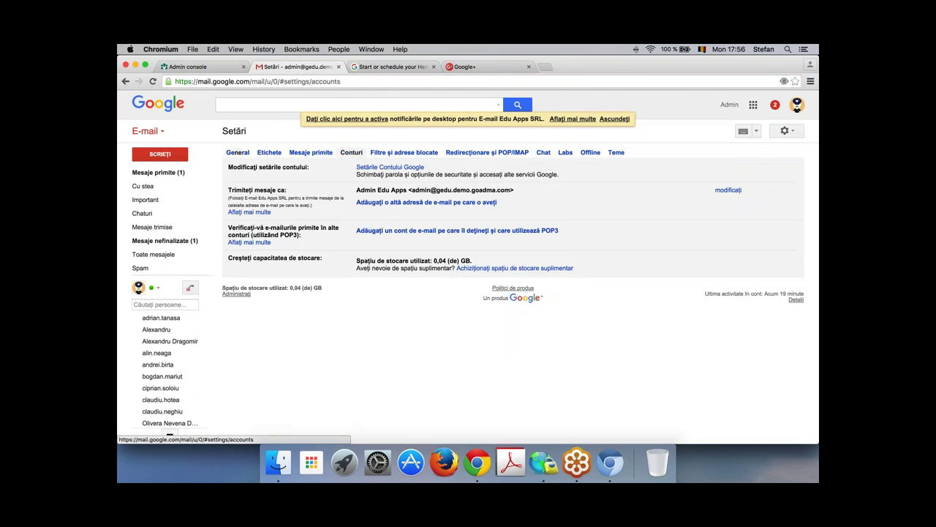
Step: Open Gmail's form for adding another sending e-mail address, then close it
click(432, 203)
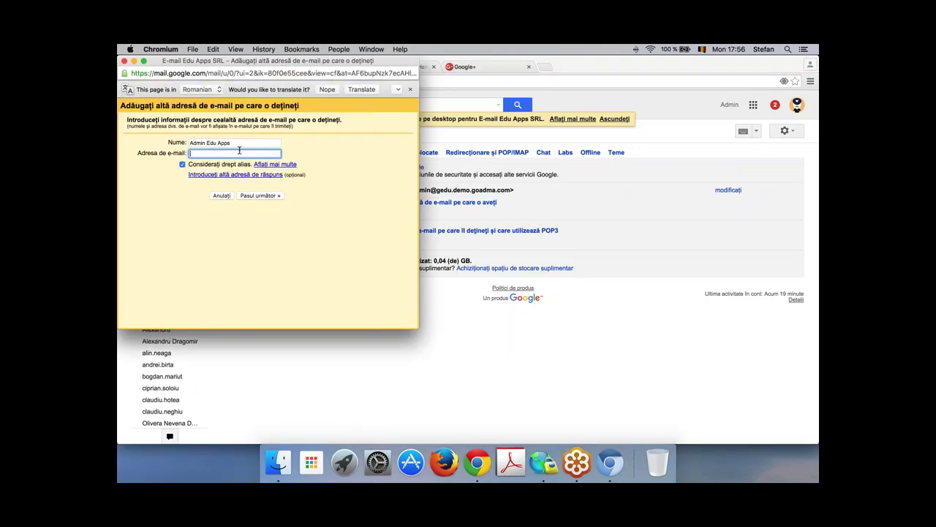
drag(374, 62, 467, 93)
key(super+w)
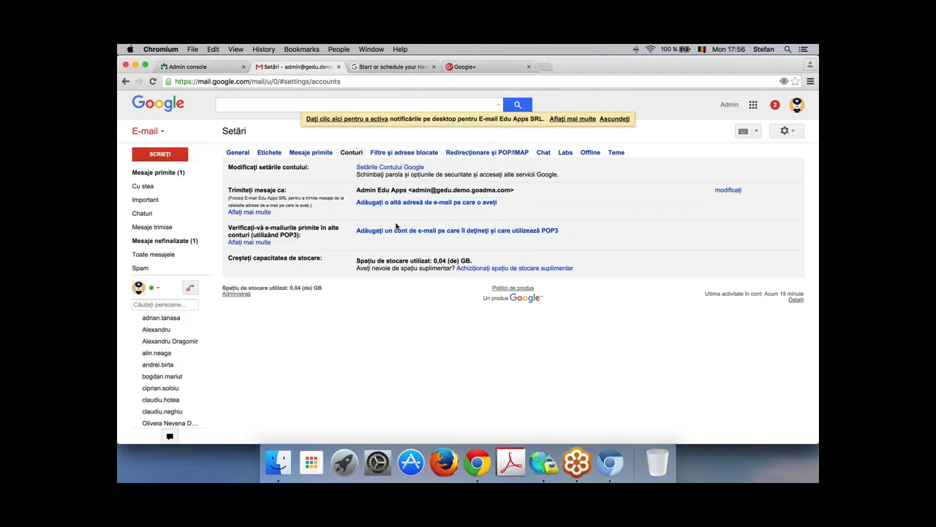
Step: Open the POP3 mail account form, close it, and return to the Admin console tab
click(397, 225)
drag(600, 232, 394, 232)
click(533, 232)
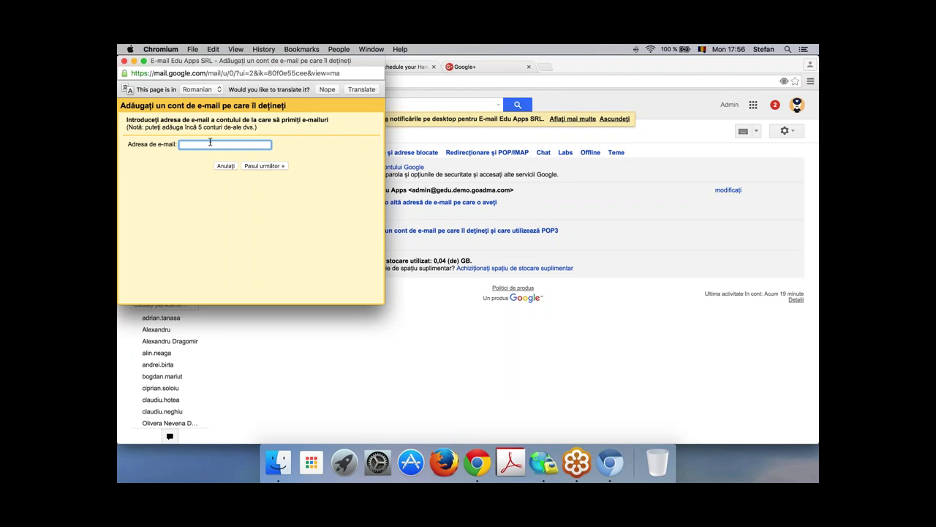
drag(277, 61, 378, 94)
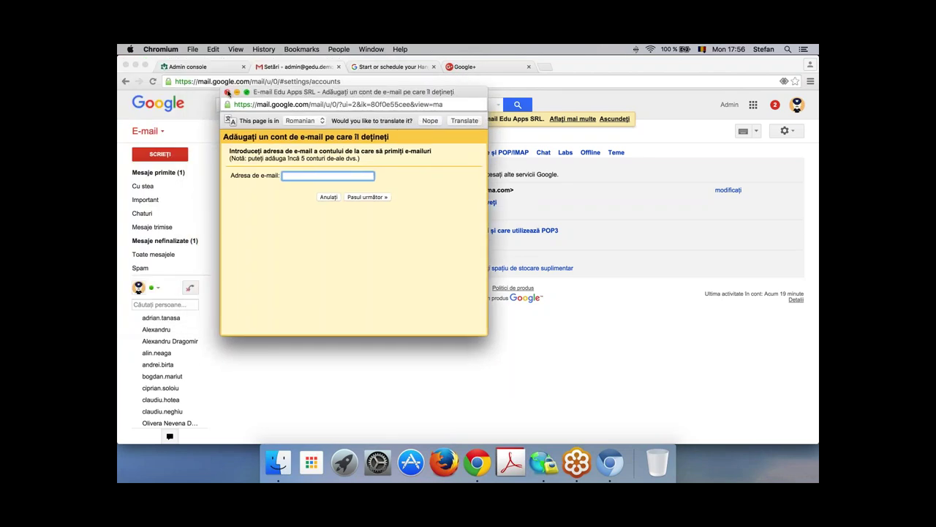
click(227, 92)
click(192, 67)
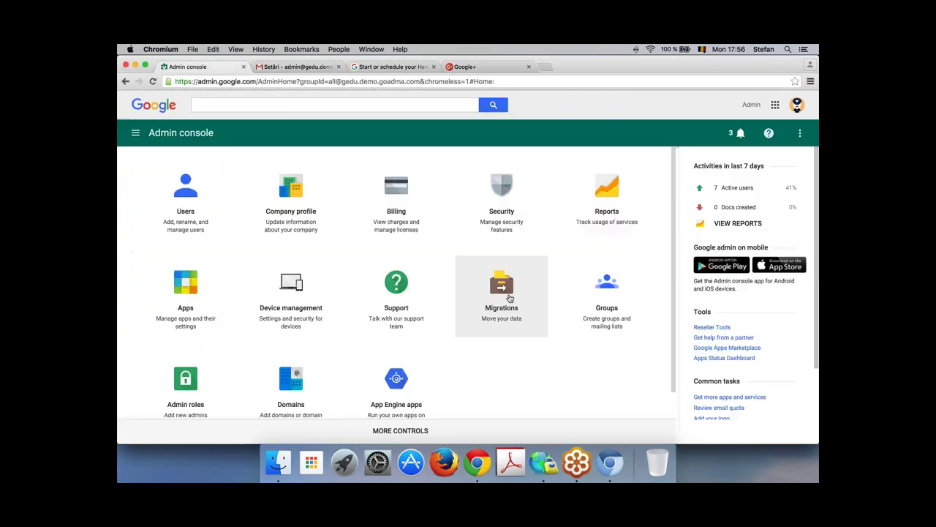
click(508, 294)
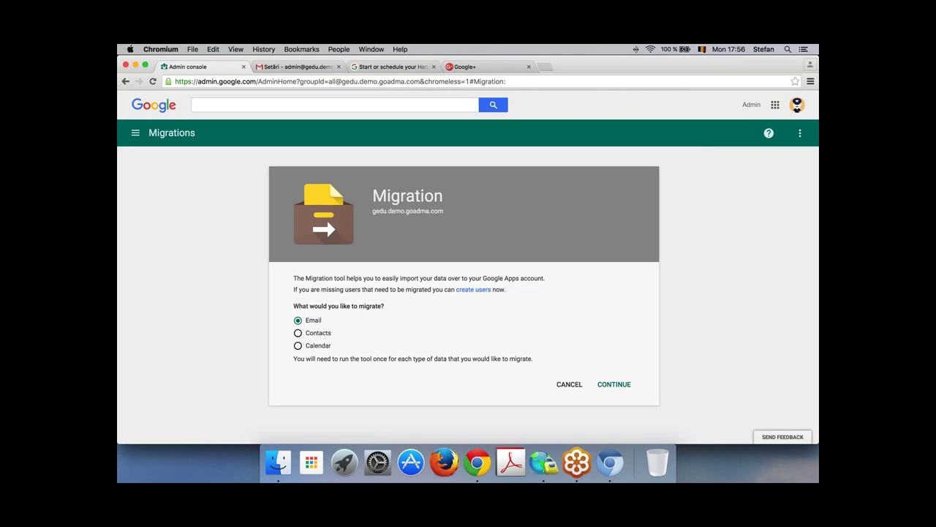
click(391, 67)
click(297, 67)
click(191, 67)
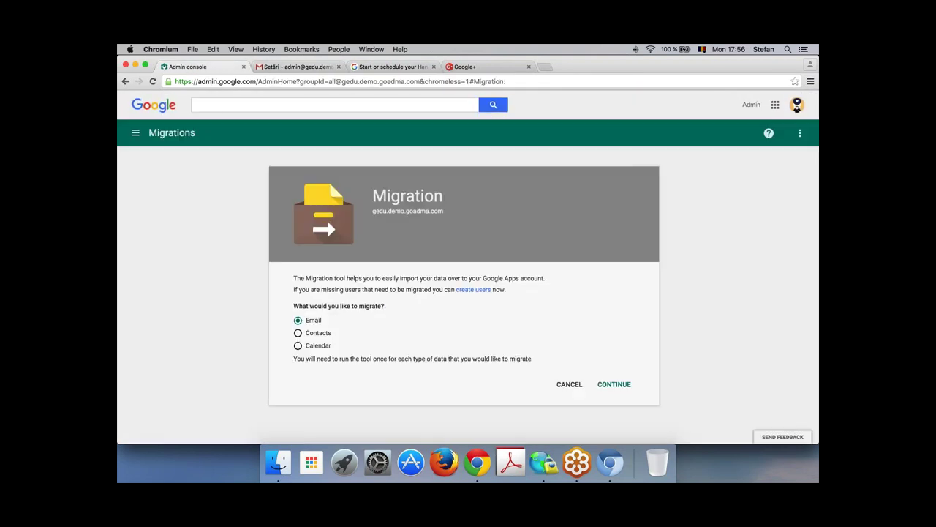
click(135, 133)
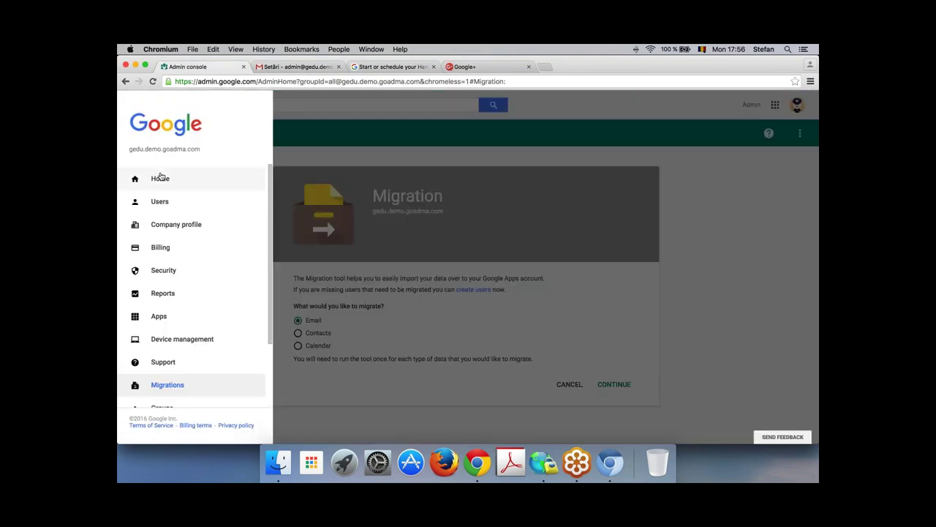
click(156, 179)
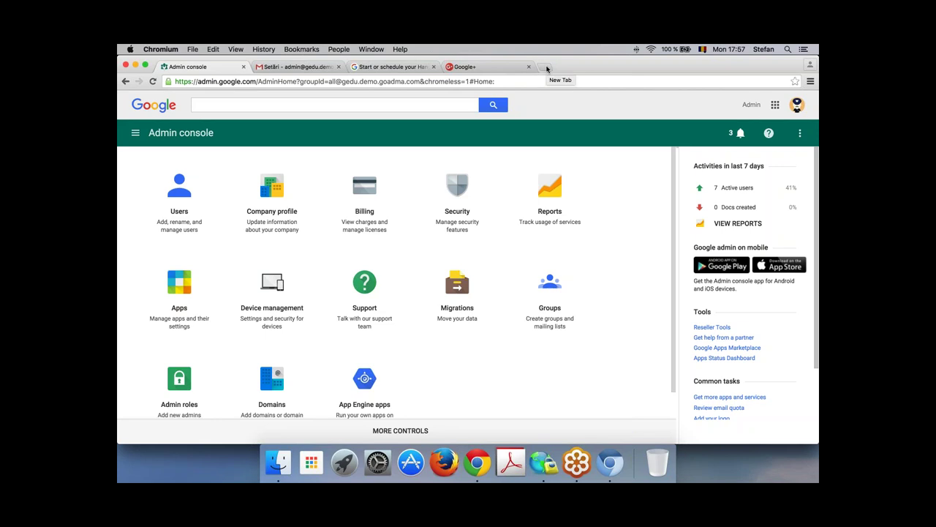
Step: In a new tab, search Google for 'chrome office extension'
click(547, 68)
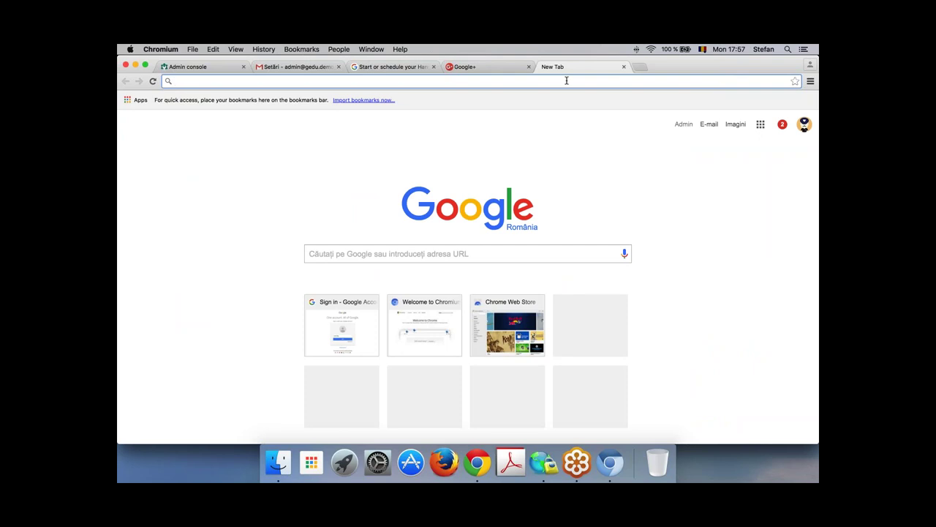
text(chrome)
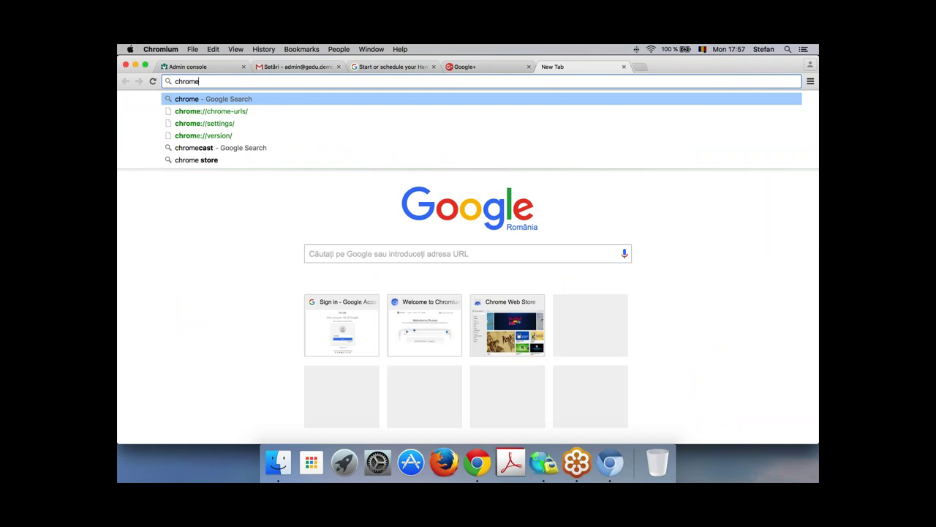
text( office)
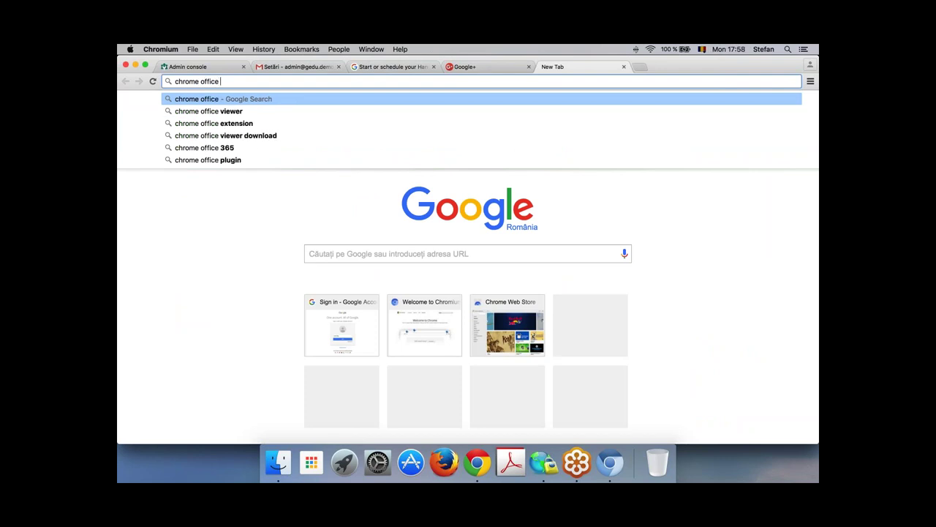
text( e)
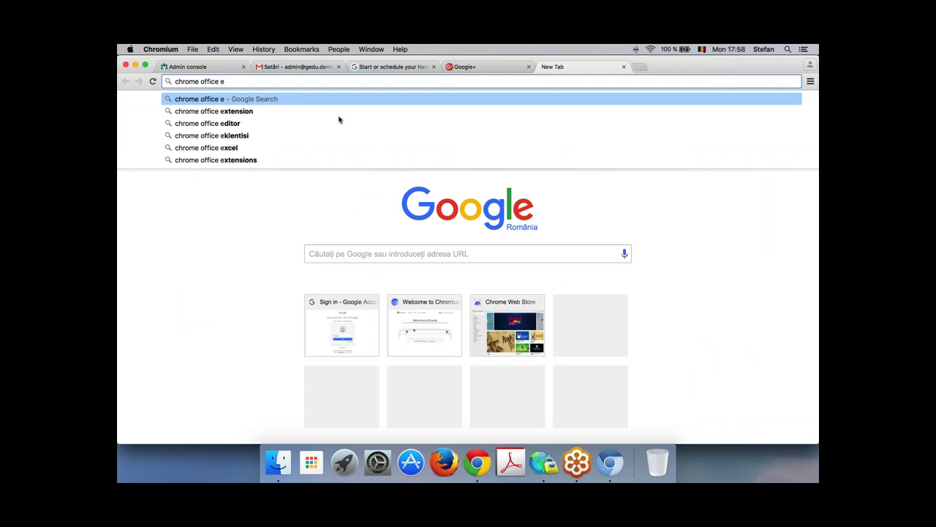
click(264, 111)
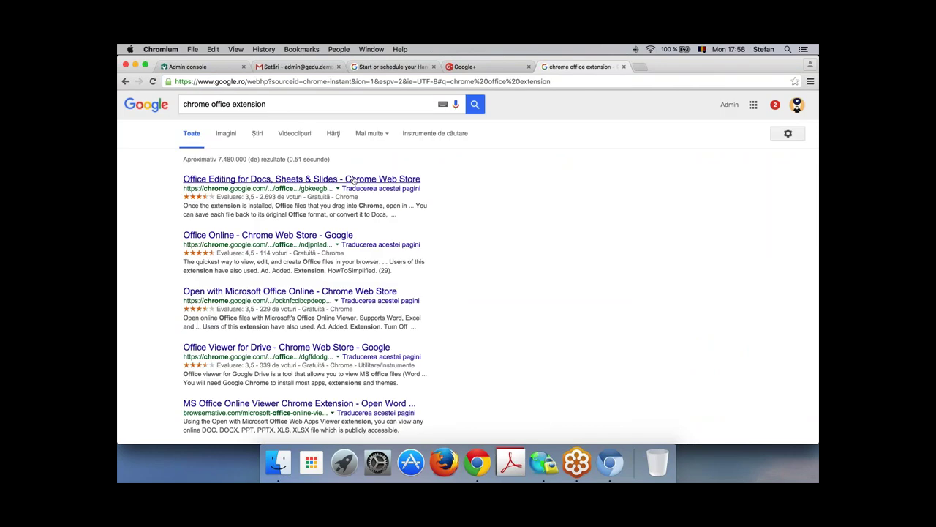
Step: Open the Office Editing for Docs, Sheets & Slides Web Store page, then a blank tab
click(388, 180)
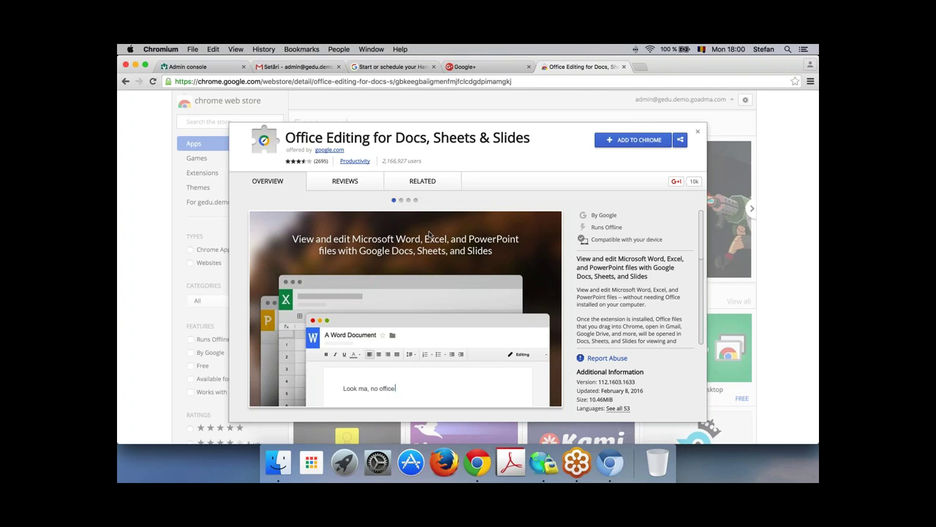
click(639, 67)
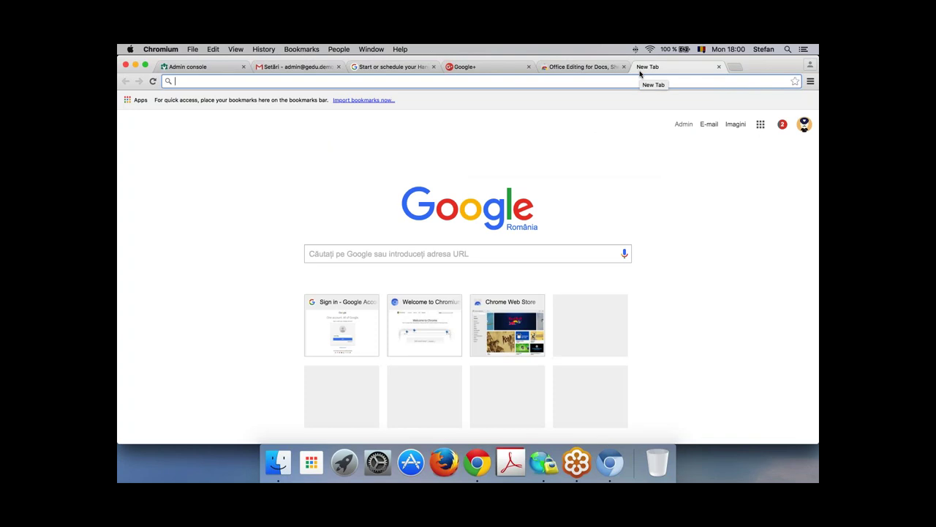
Step: Load the g4e.xyz education trial page, glance at the other open tabs, then open a blank tab
text(g)
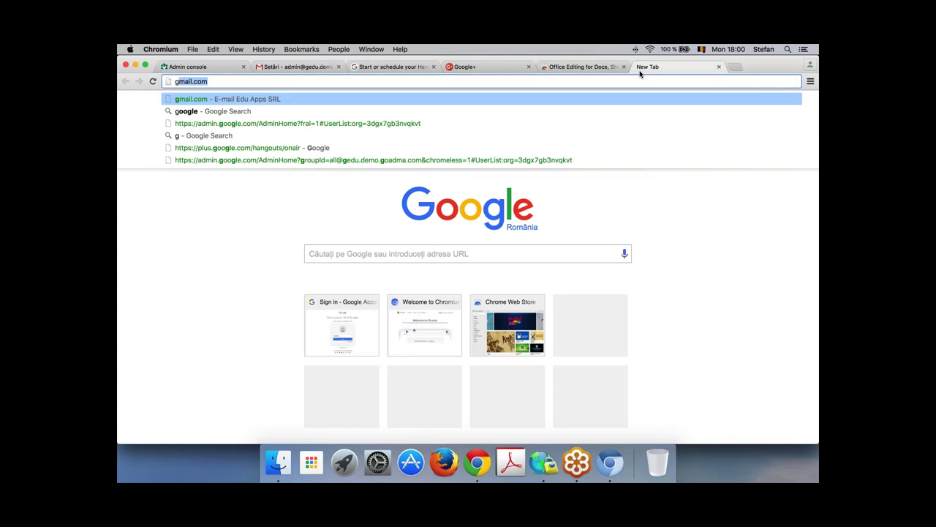
text(4e.x)
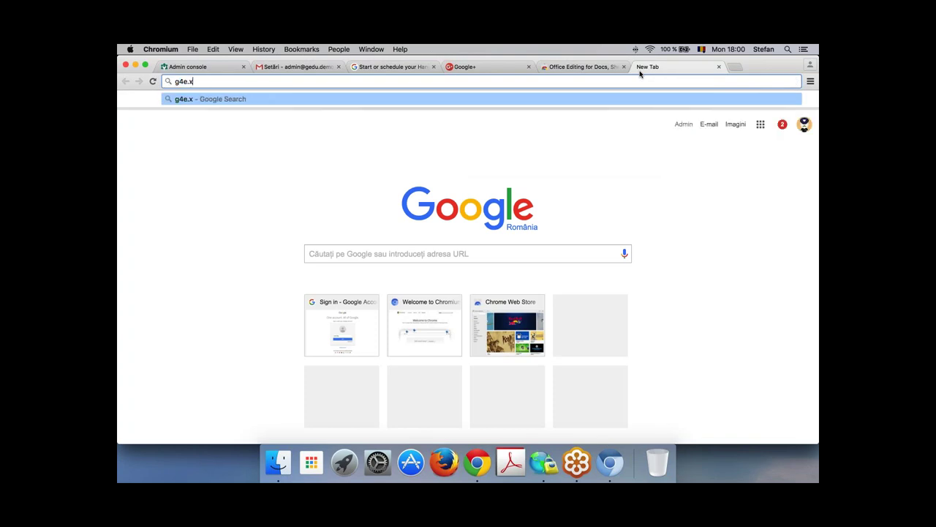
text(yz)
key(Return)
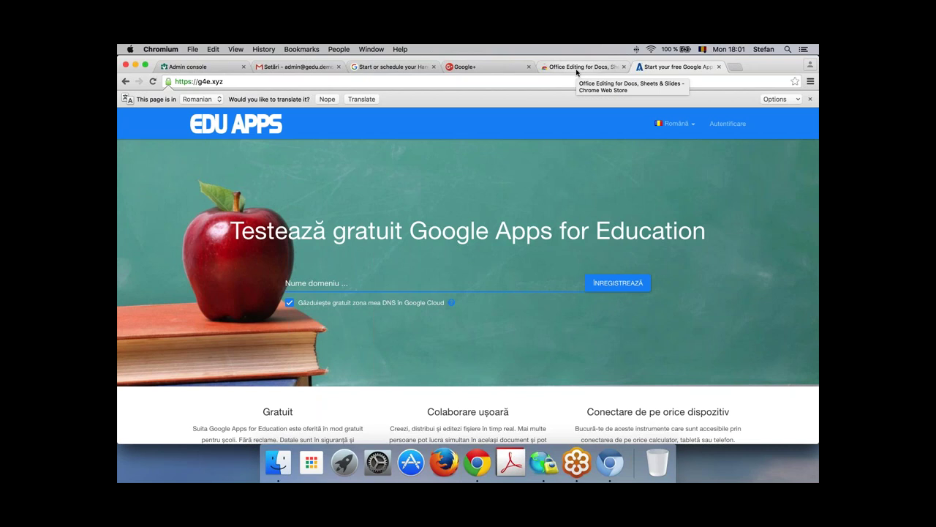
click(187, 67)
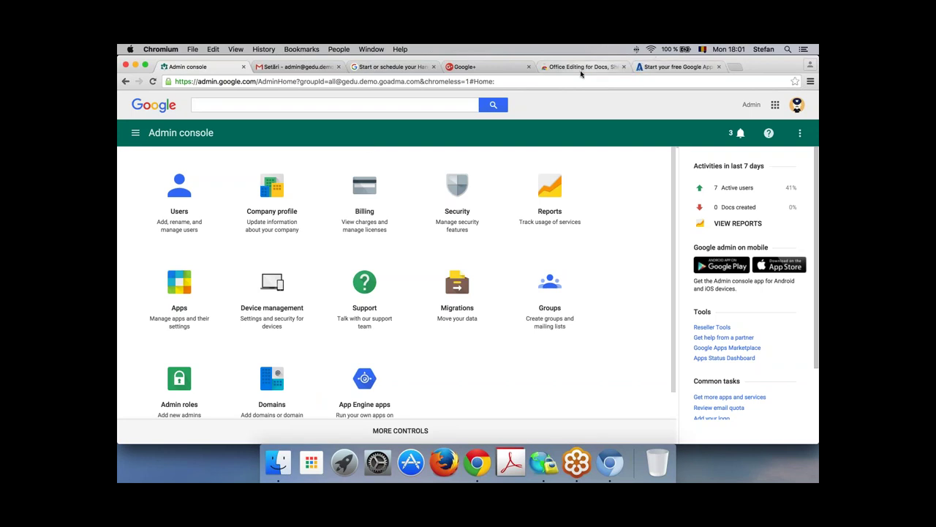
click(662, 69)
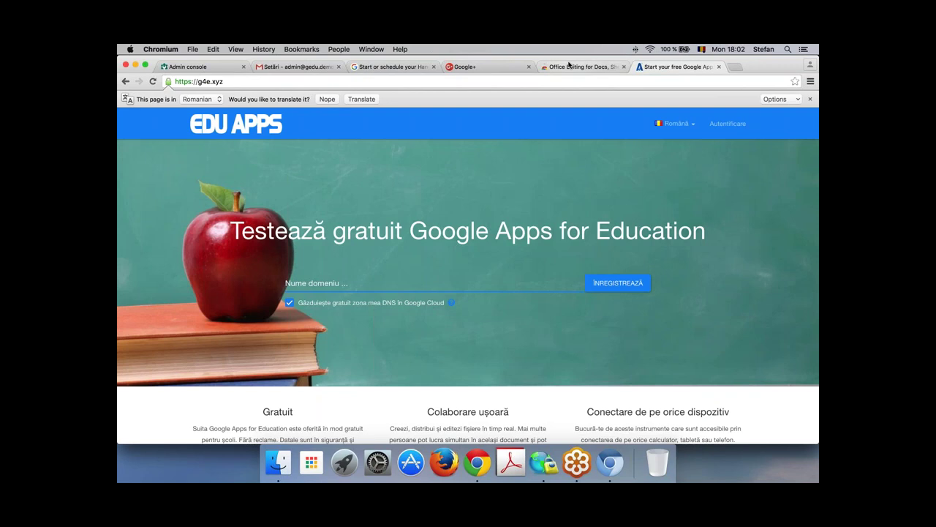
click(580, 66)
click(734, 67)
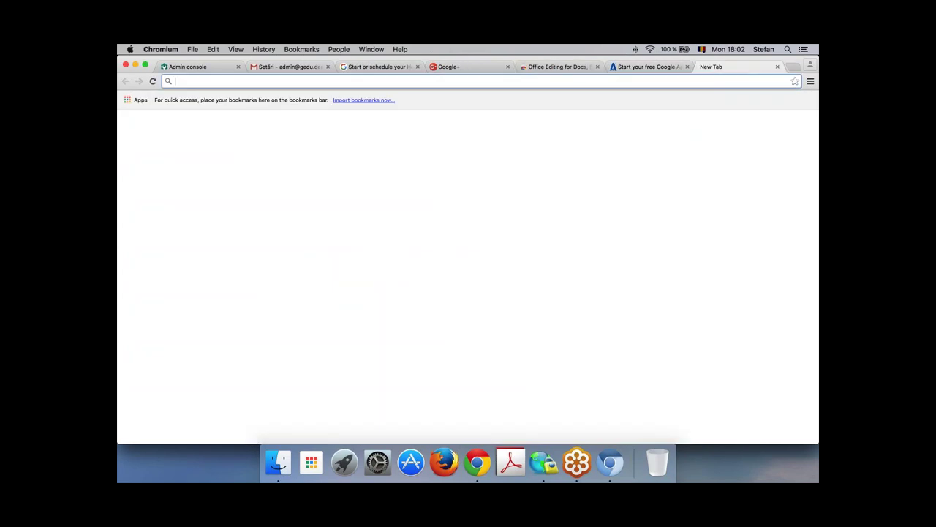
Step: Search 'learn google apps' and open the Google Apps Learning Center result
text(learn google apps)
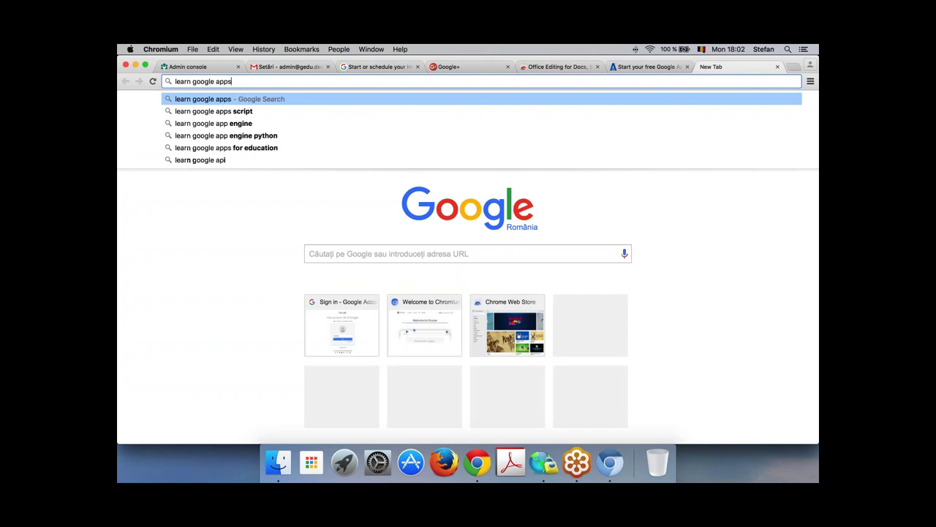
key(Return)
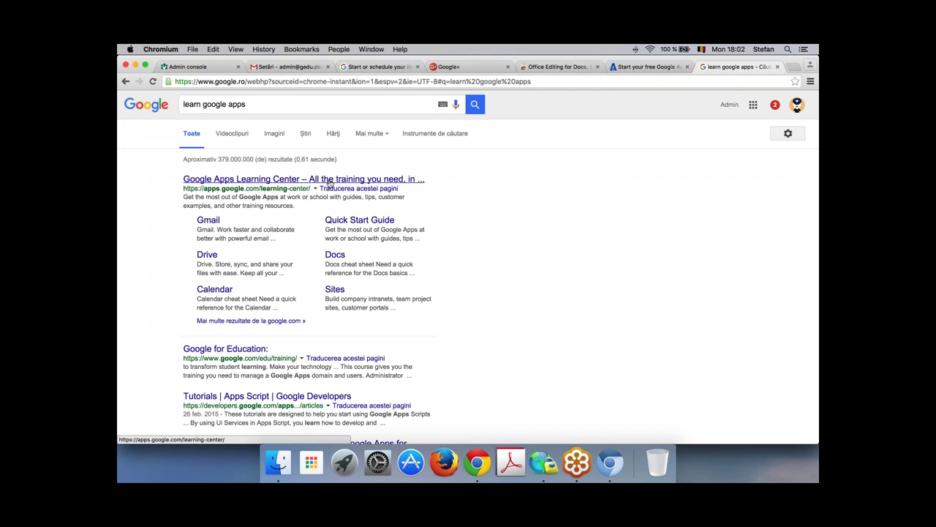
click(249, 179)
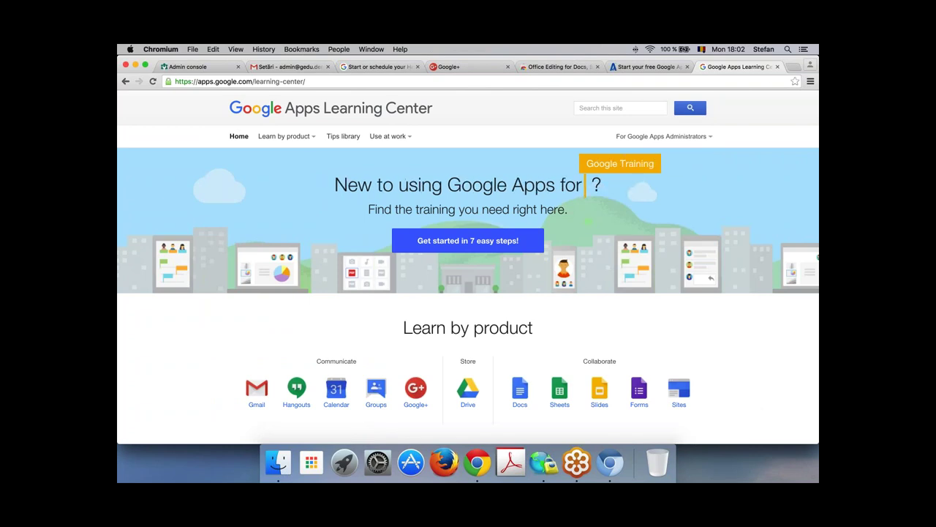
click(799, 68)
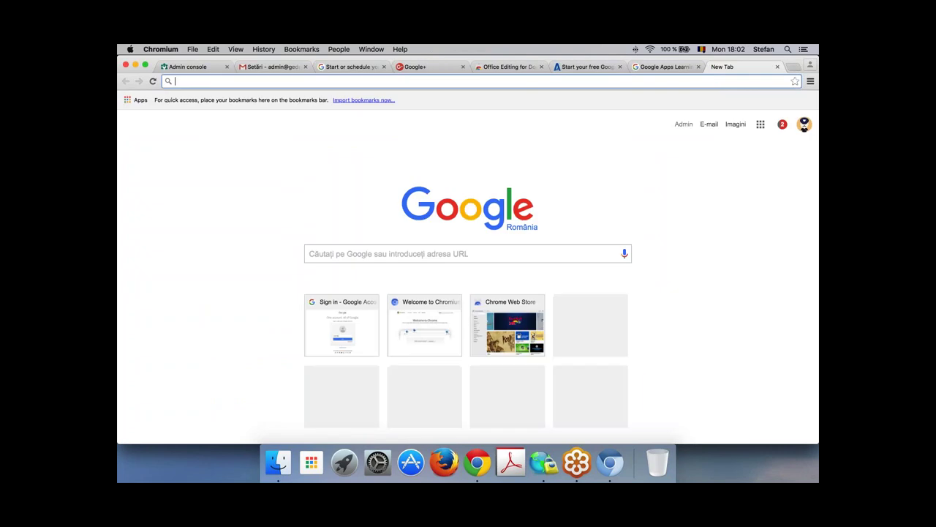
Step: Search 'google apps administrator certification' and open the Administrator Google Apps Certification page
text(g)
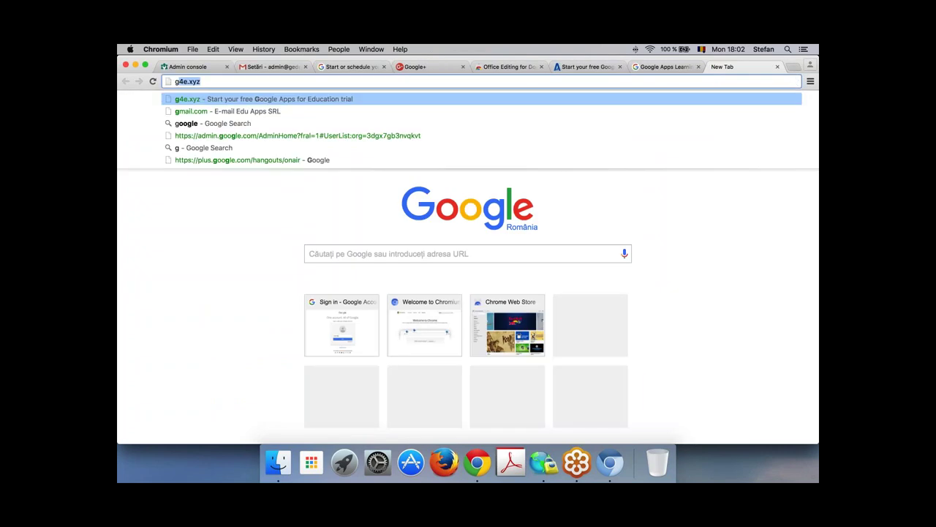
text(oogle apps for)
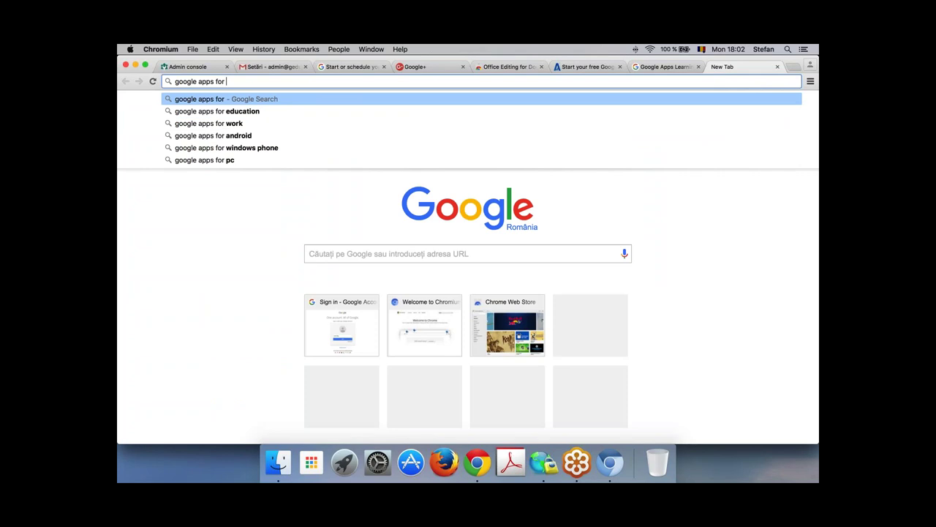
key(BackSpace)
key(BackSpace)
key(BackSpace)
key(BackSpace)
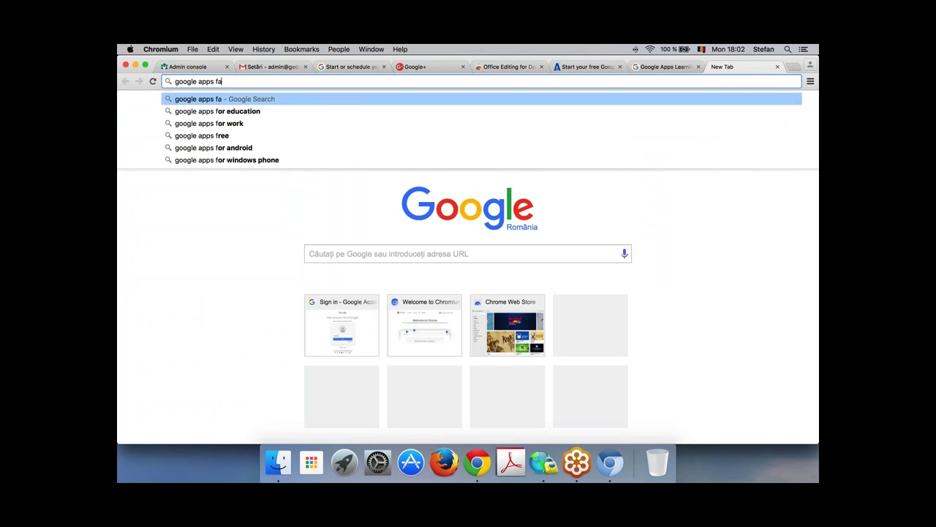
text(administrarto)
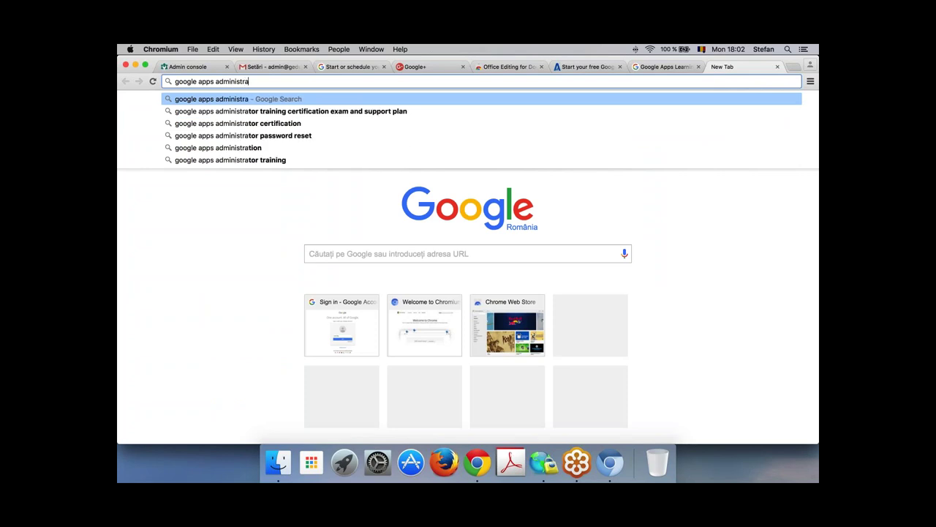
key(BackSpace)
key(BackSpace)
key(BackSpace)
text(tor certification)
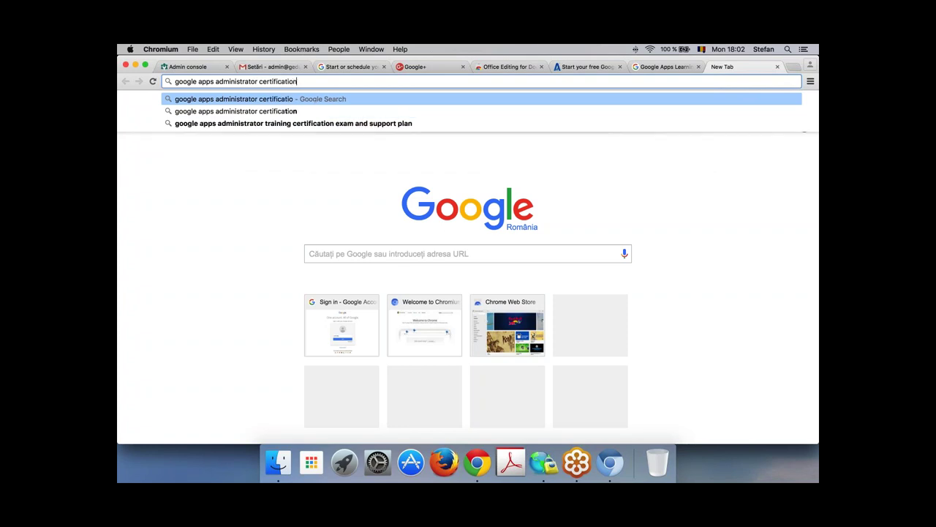
key(Return)
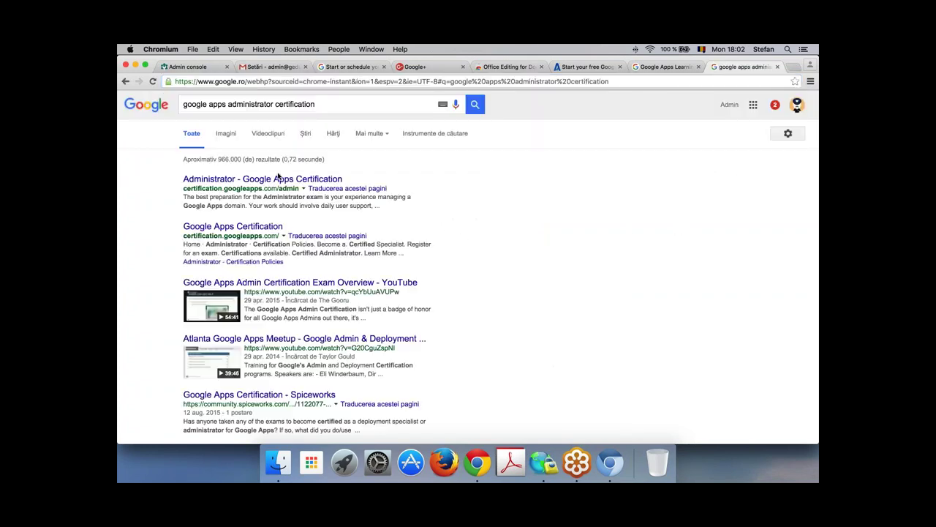
click(278, 178)
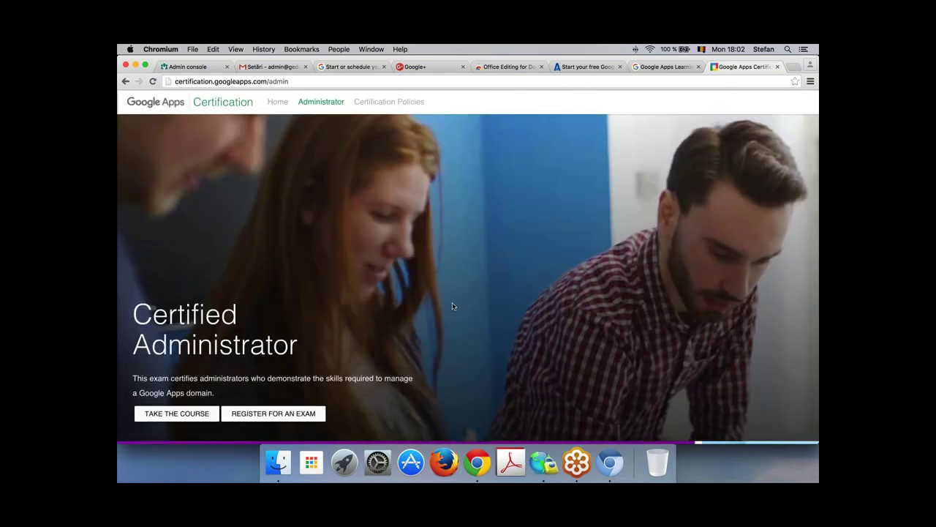
Step: Scroll the Certified Administrator page and start the Administrator Fundamentals course
scroll(452, 306, down, 2)
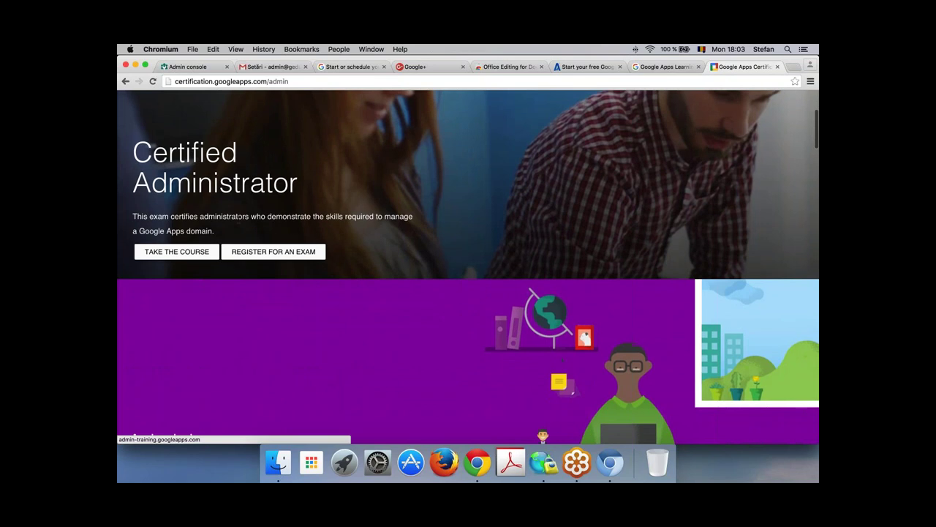
scroll(571, 428, up, 4)
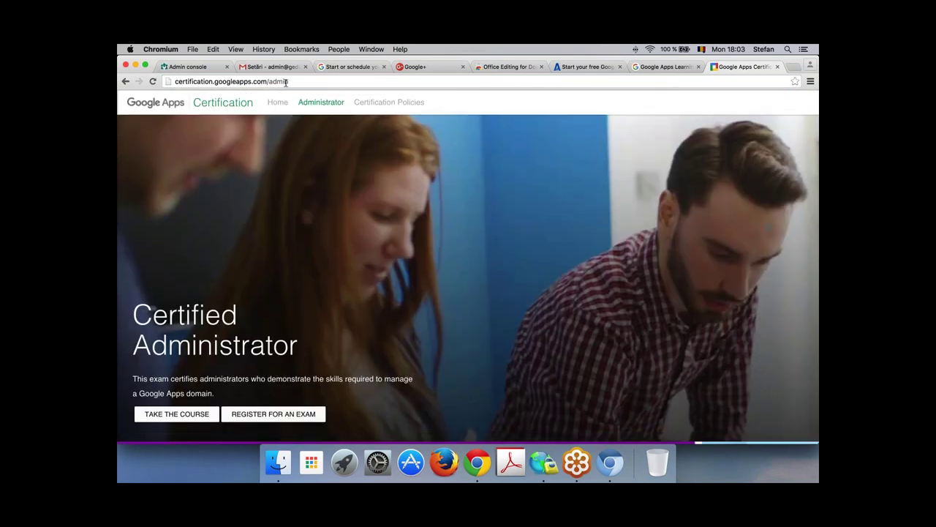
scroll(288, 153, down, 2)
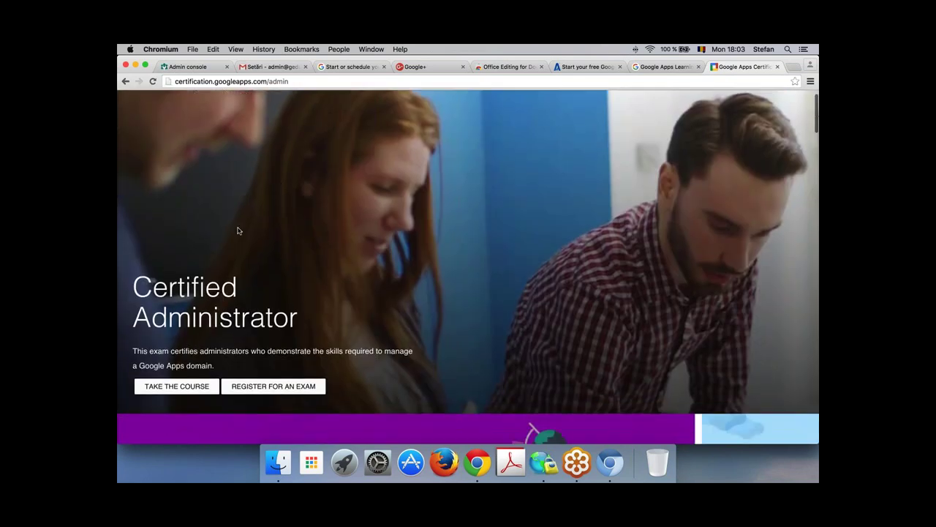
click(176, 380)
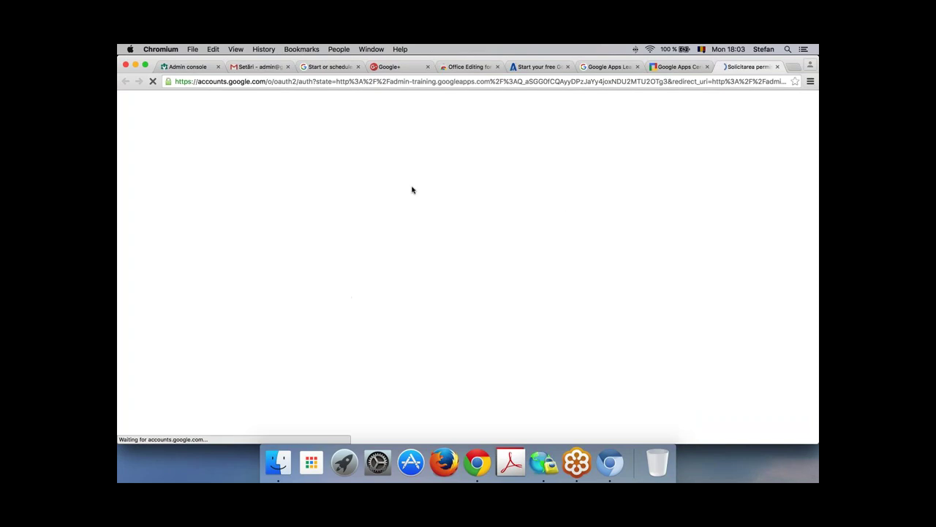
Step: Allow the Administrator Fundamentals course access to the Google account
scroll(608, 251, down, 3)
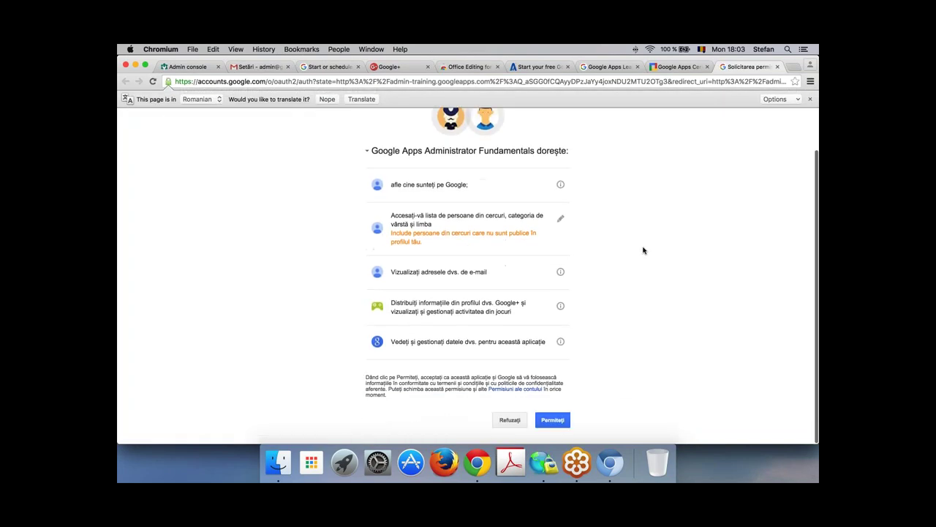
click(553, 417)
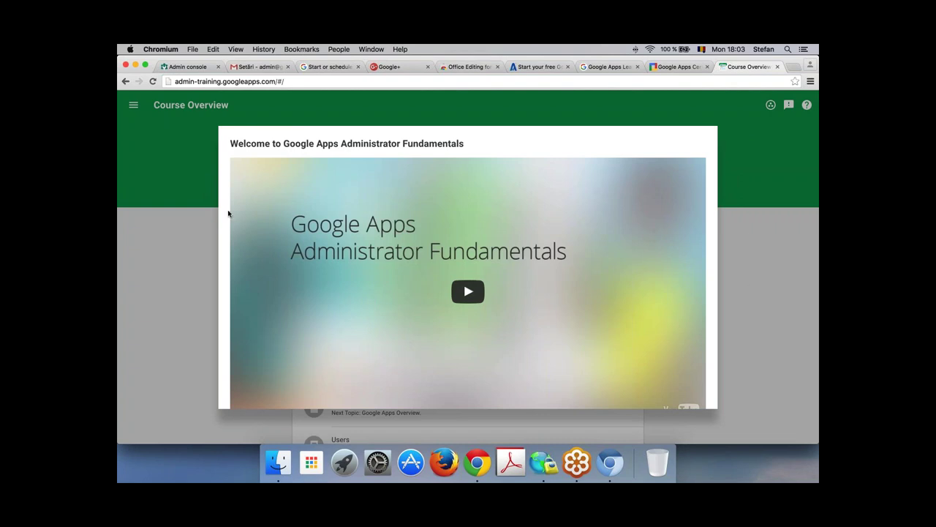
Step: Scroll through the welcome survey, then go back to the Certified Administrator tab
scroll(339, 308, down, 10)
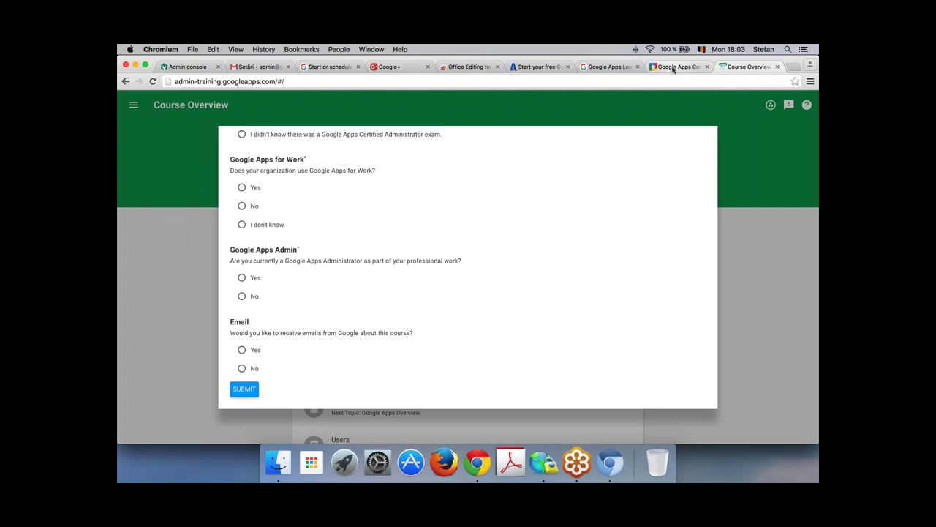
click(673, 66)
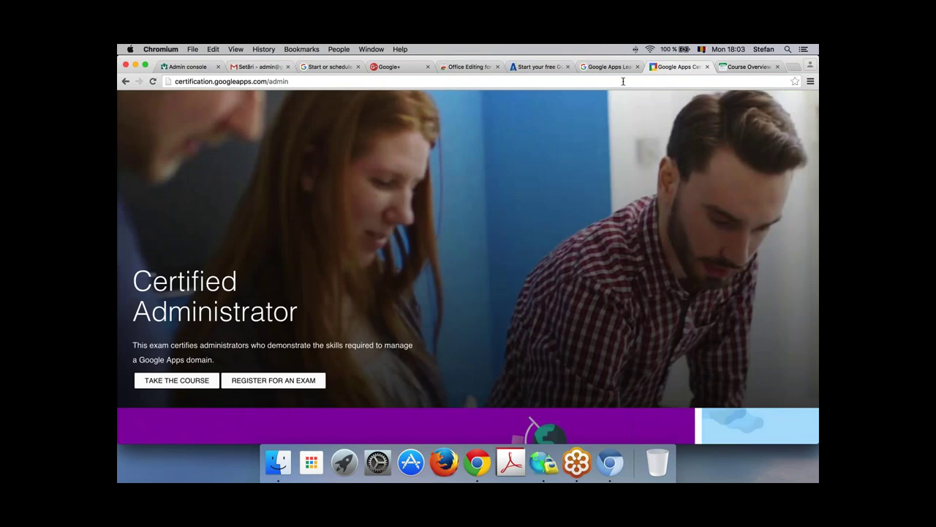
Step: Browse the Learning Center's featured training and Learn by product menu, then switch to Gmail Settings
click(606, 67)
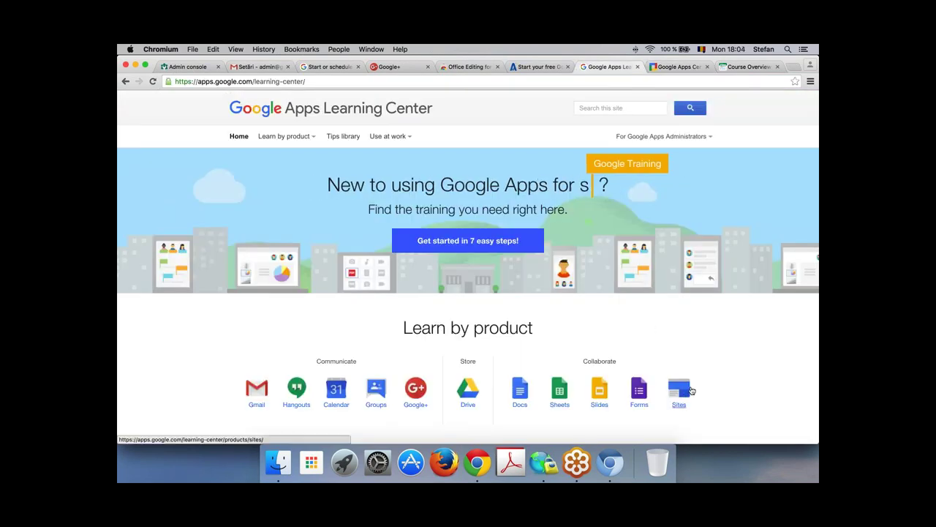
scroll(691, 395, down, 5)
scroll(692, 391, down, 10)
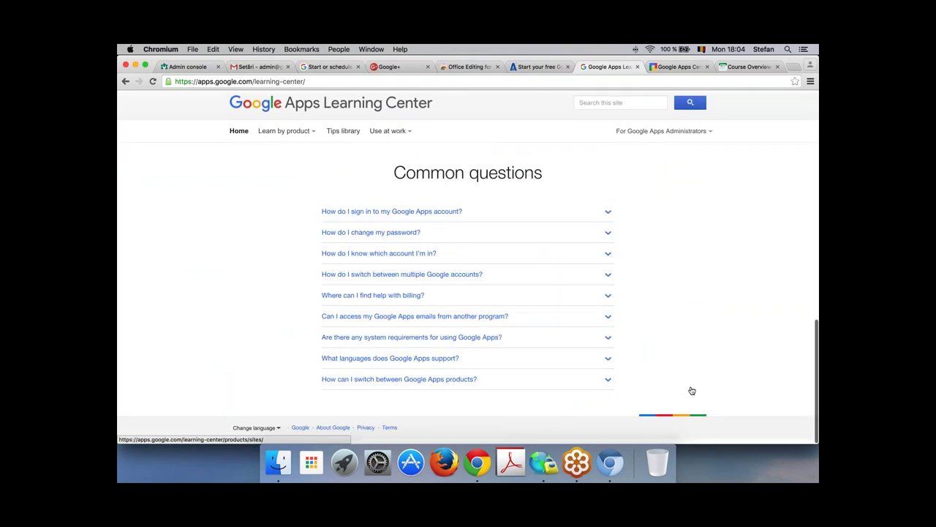
scroll(691, 391, up, 8)
scroll(692, 392, up, 5)
scroll(691, 392, down, 10)
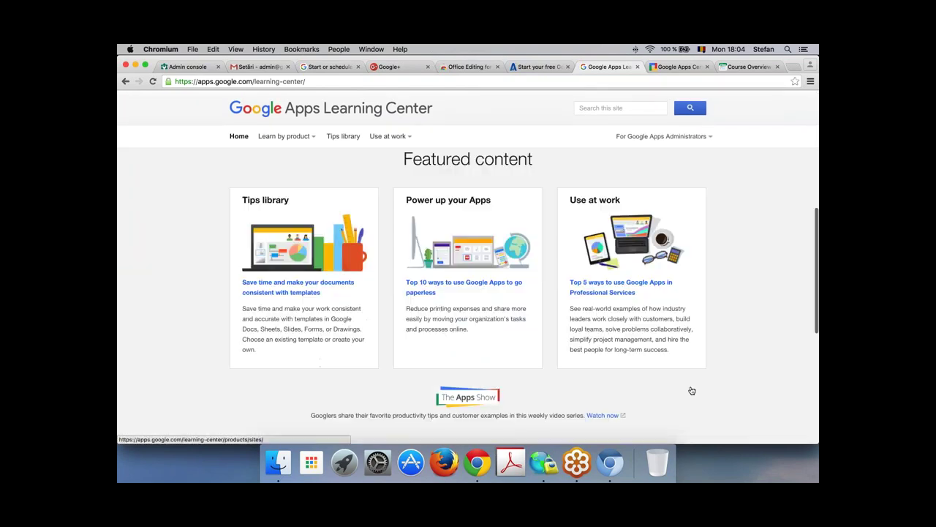
scroll(692, 391, up, 10)
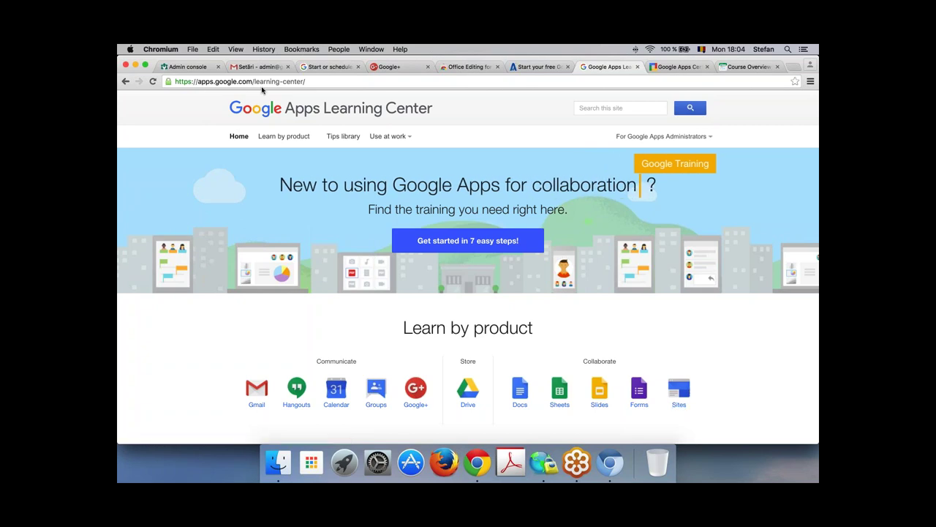
click(285, 136)
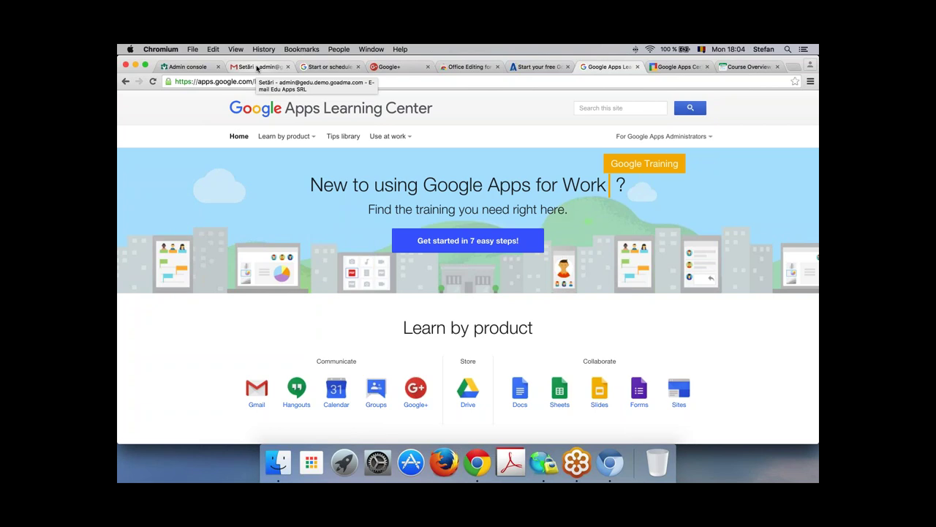
click(258, 68)
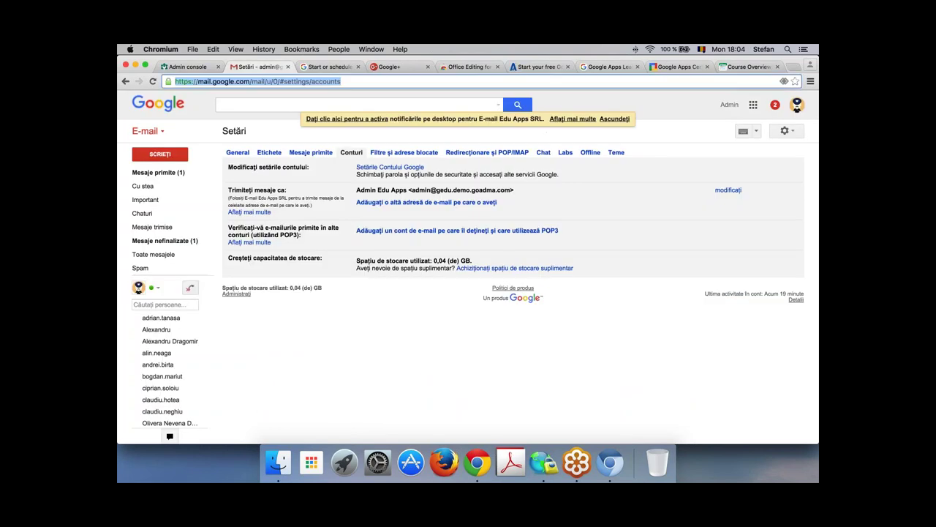
Step: Open My Drive from the Google apps launcher, dismiss the Photos announcement, and return to Gmail settings
click(753, 104)
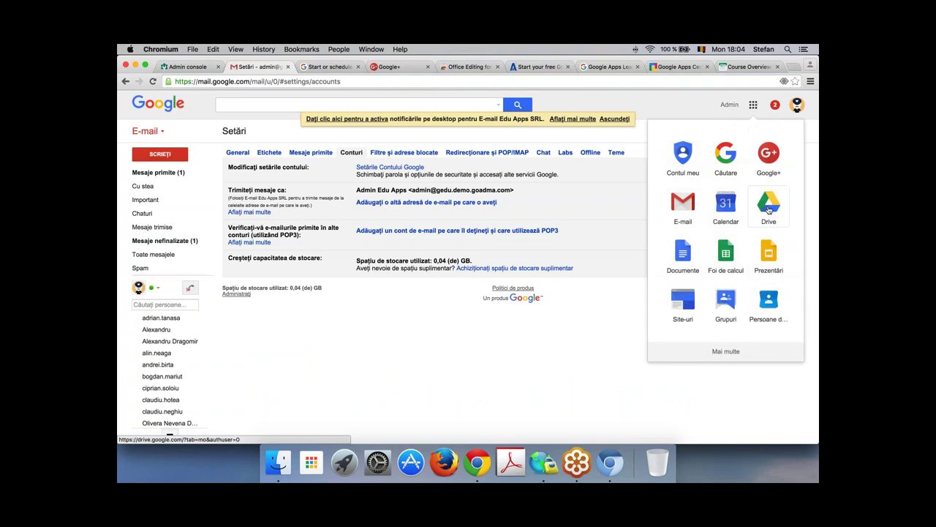
click(769, 205)
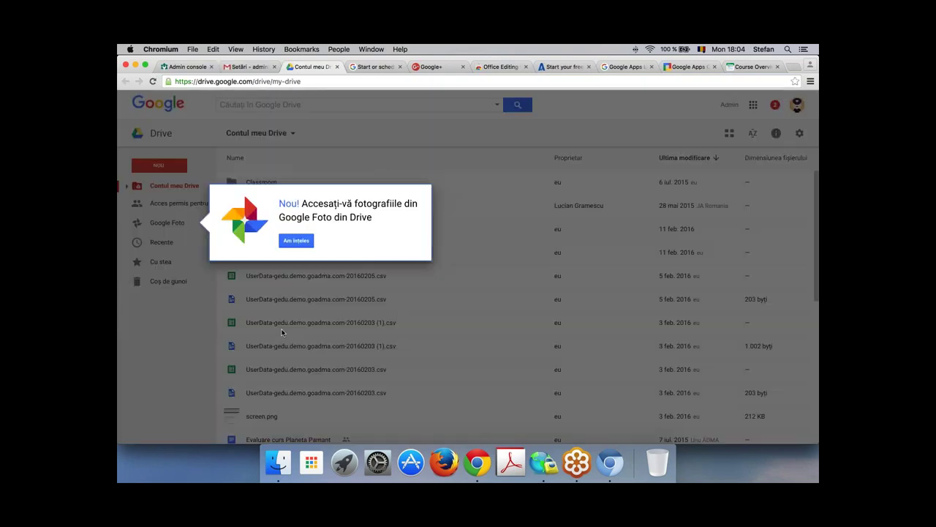
click(295, 241)
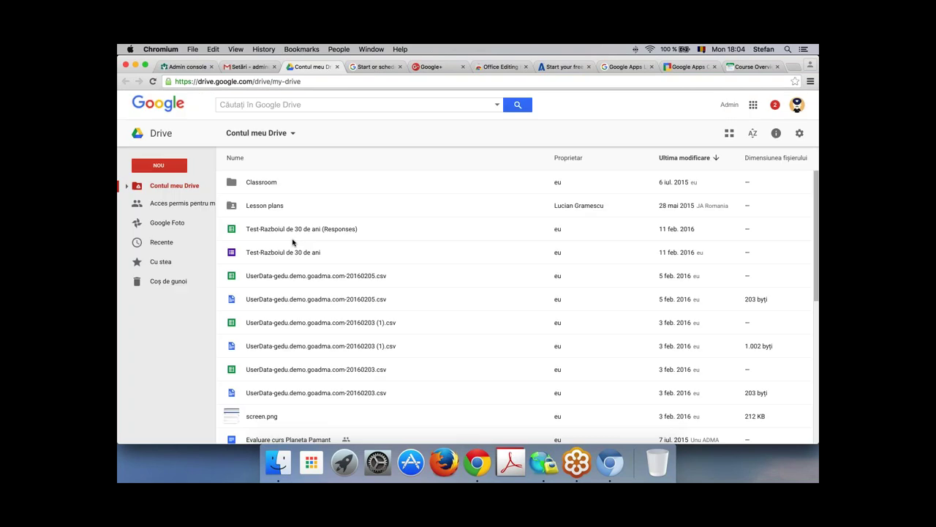
mouse_move(151, 310)
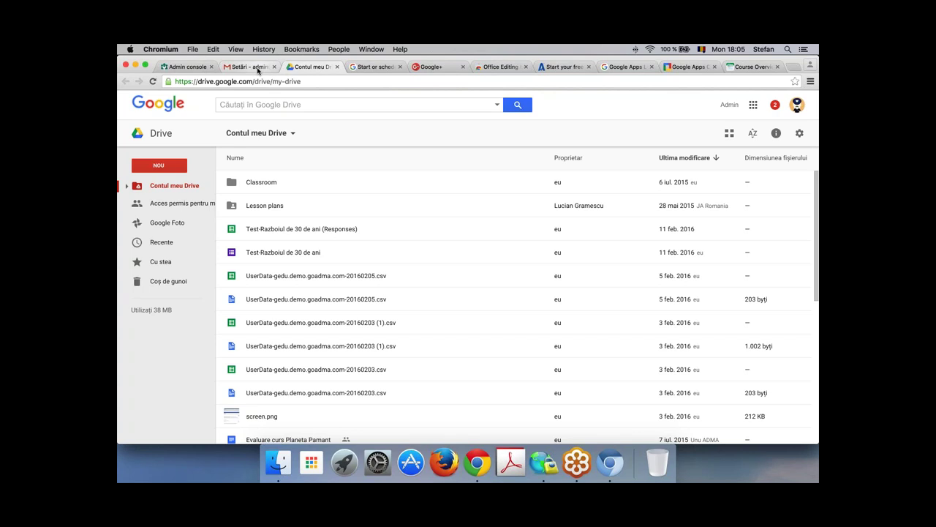
click(258, 70)
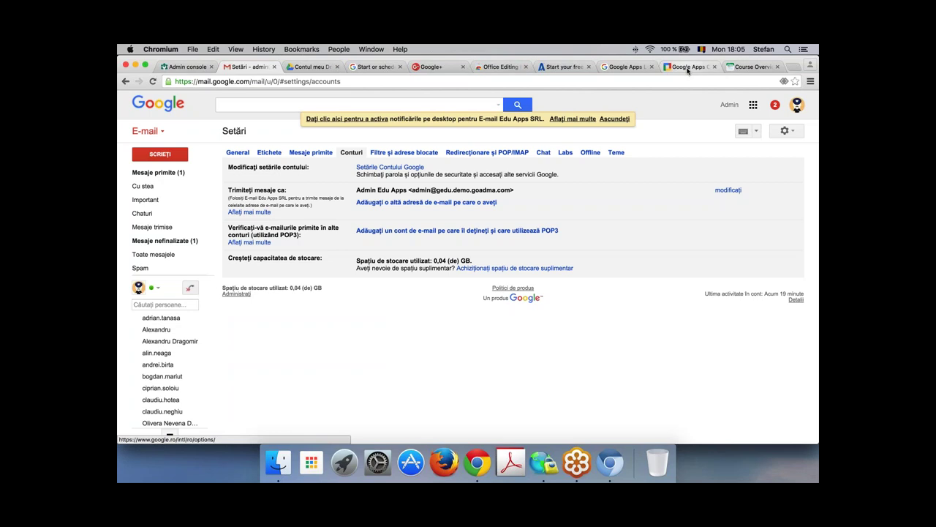
Step: Search Google for 'google my maps' in a new tab and open the My Maps result
click(793, 66)
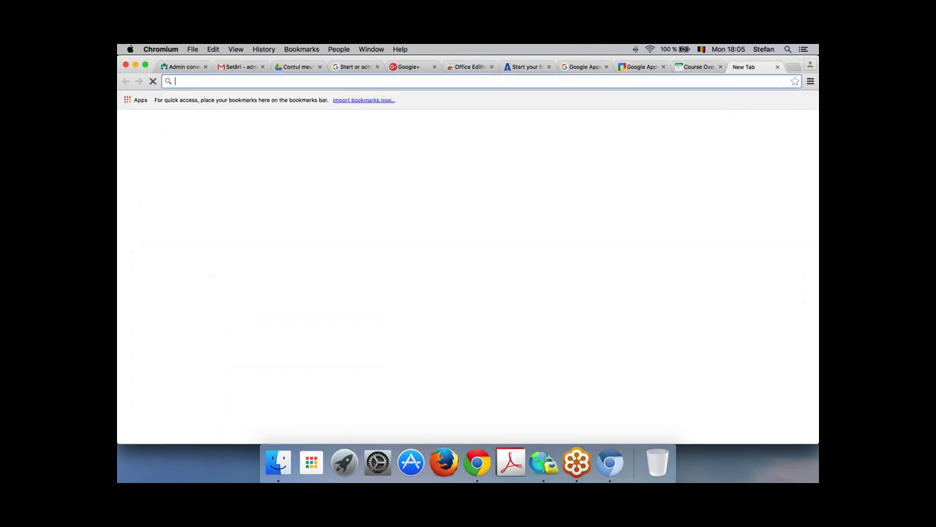
text(goo)
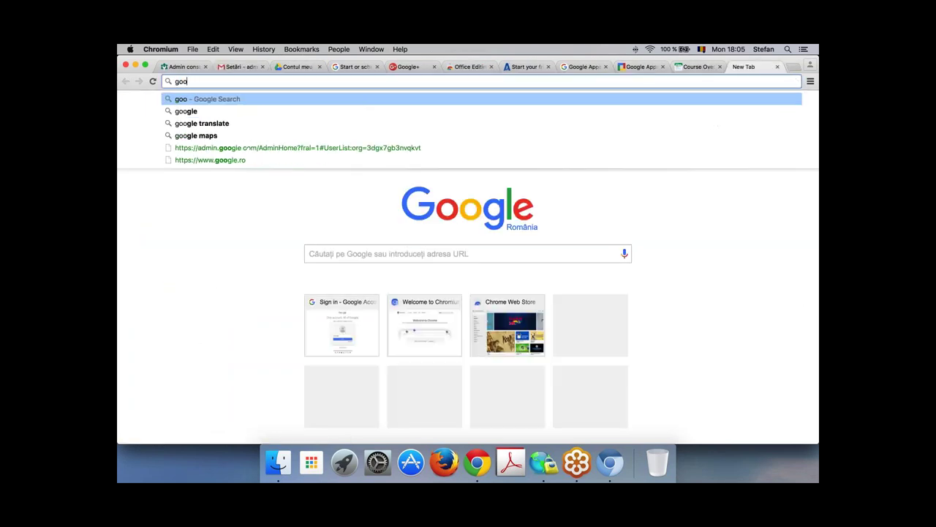
text(gle my p)
key(BackSpace)
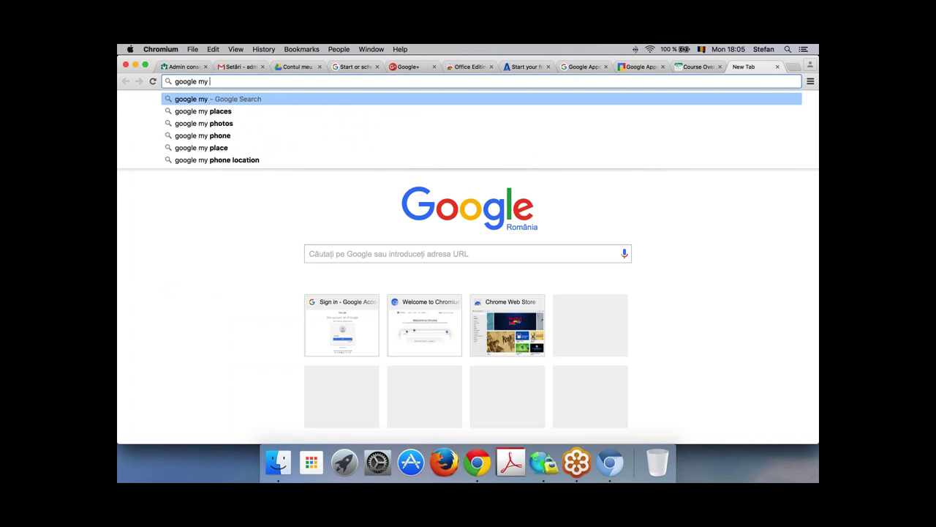
text(maps)
key(Return)
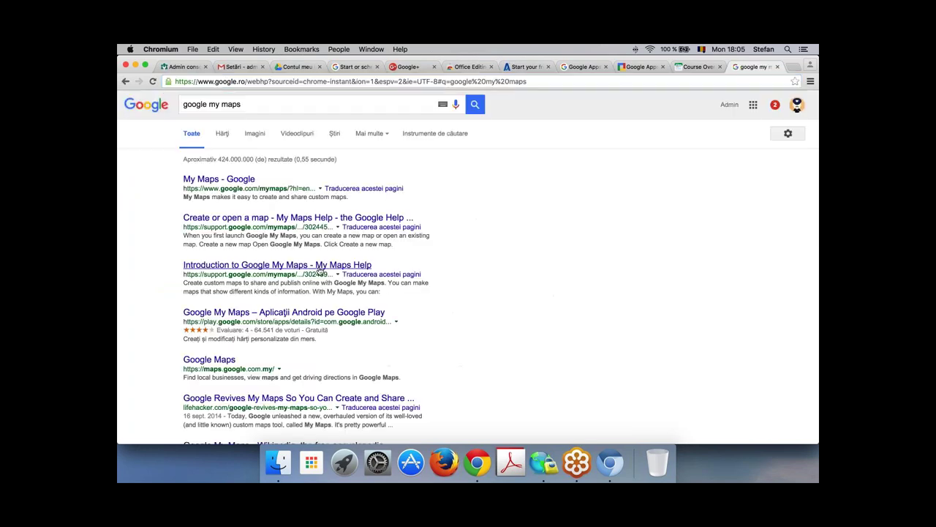
click(232, 178)
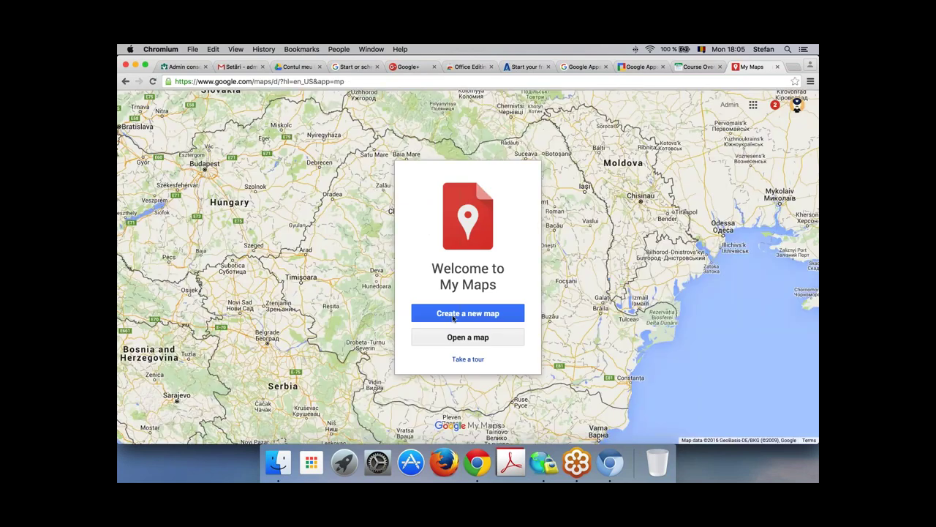
Step: Create a new blank map and check which account is signed in
click(468, 315)
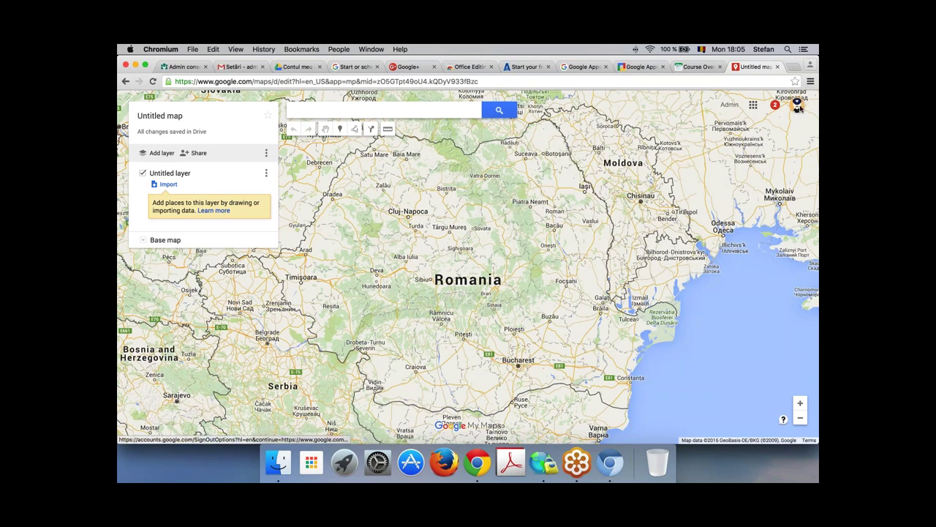
click(798, 107)
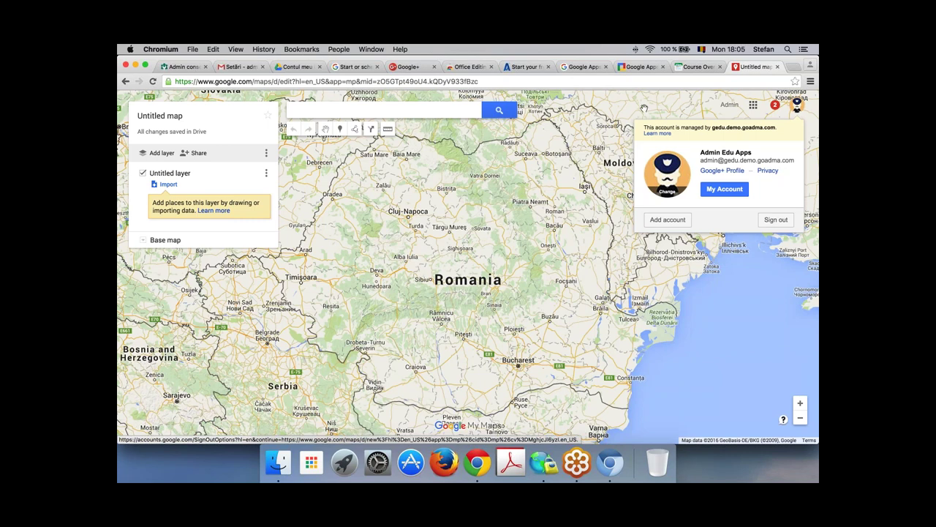
click(300, 186)
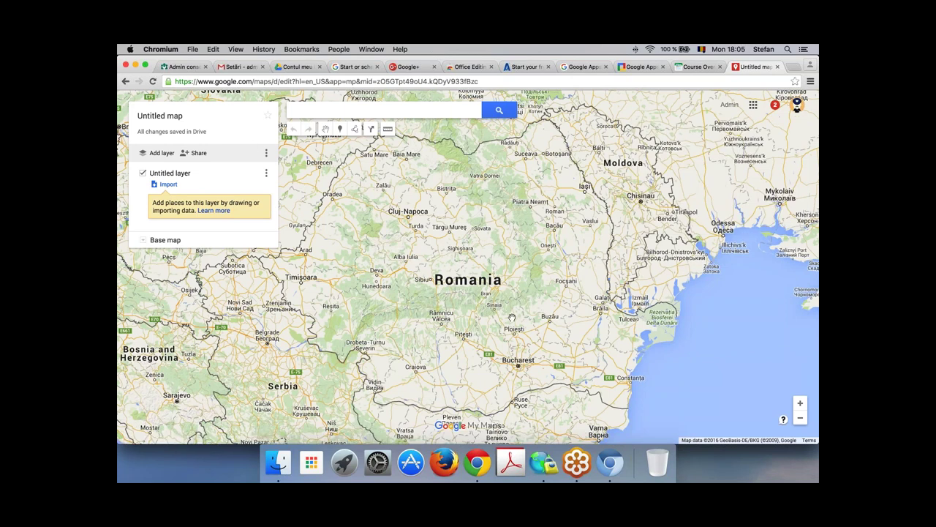
Step: Pan and zoom the map in toward the Bucharest area
drag(475, 228, 425, 90)
scroll(468, 227, up, 1)
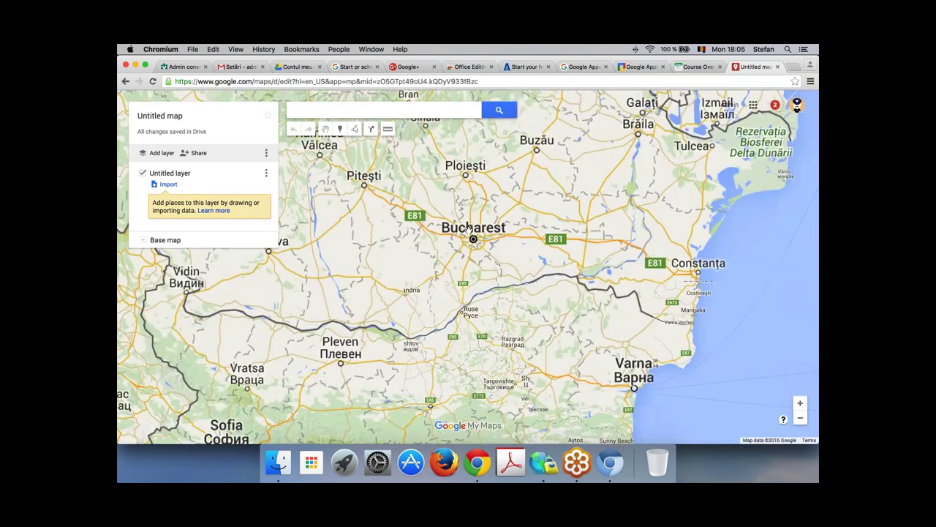
scroll(468, 228, up, 1)
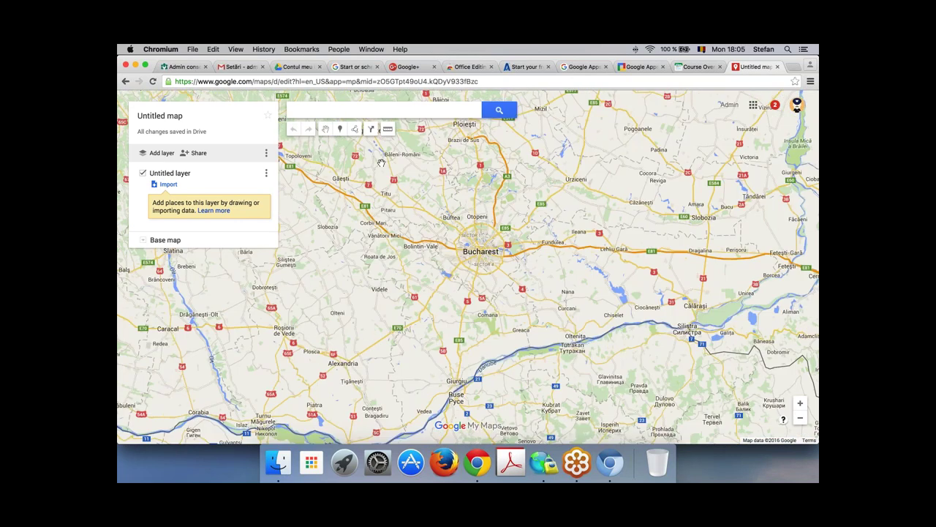
Step: Place and save a marker near Titu titled 'locatia mea' with description 'dfadf'
click(357, 129)
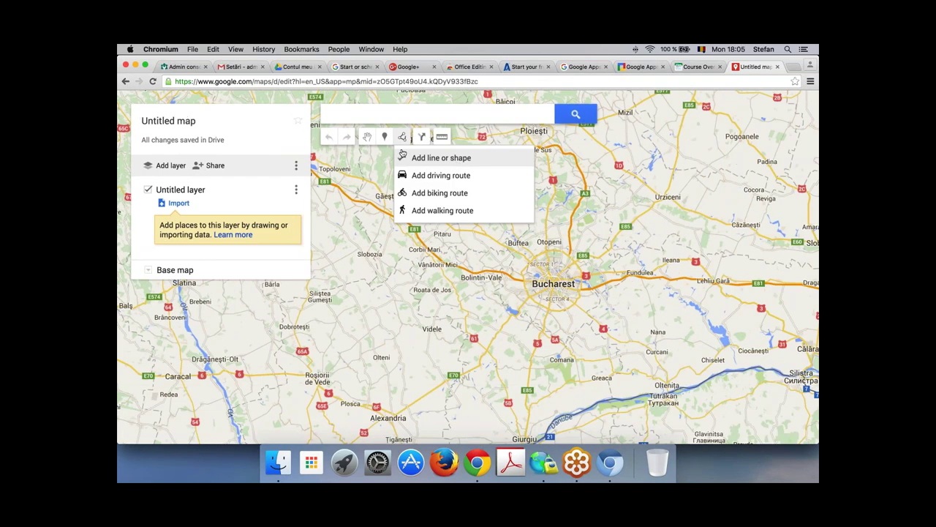
click(384, 138)
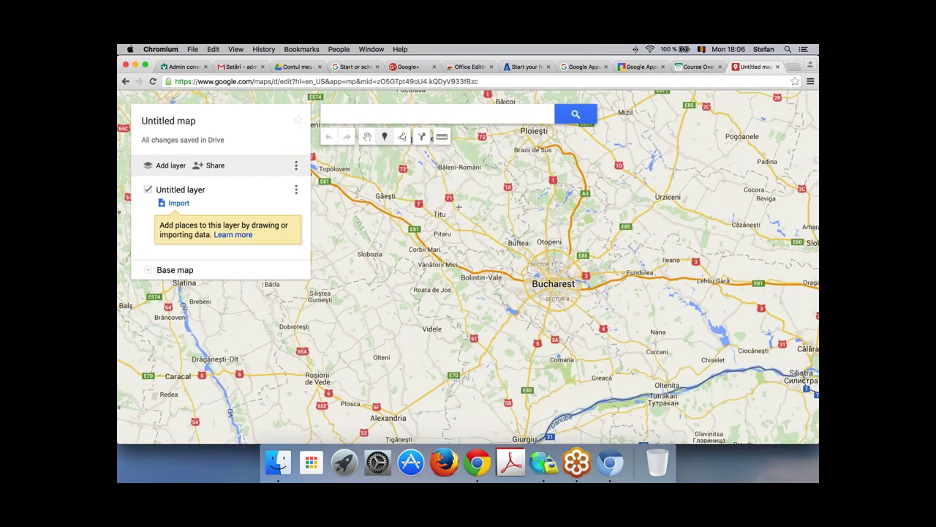
click(459, 206)
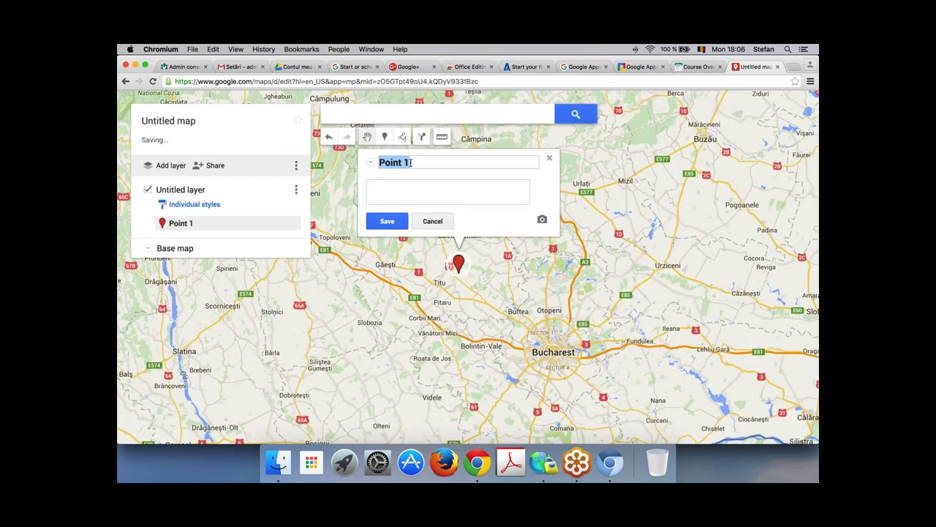
text(locatia mea)
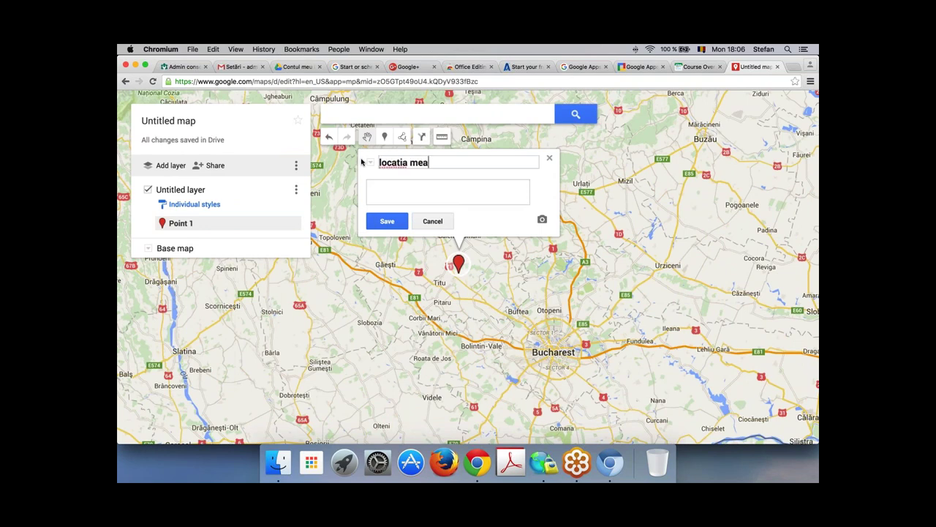
key(Tab)
text(dfadf)
click(385, 221)
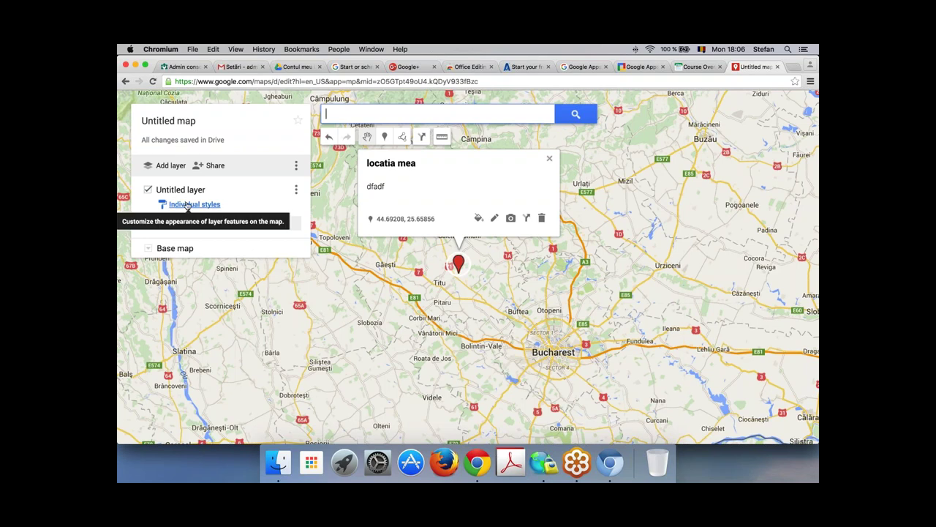
click(296, 190)
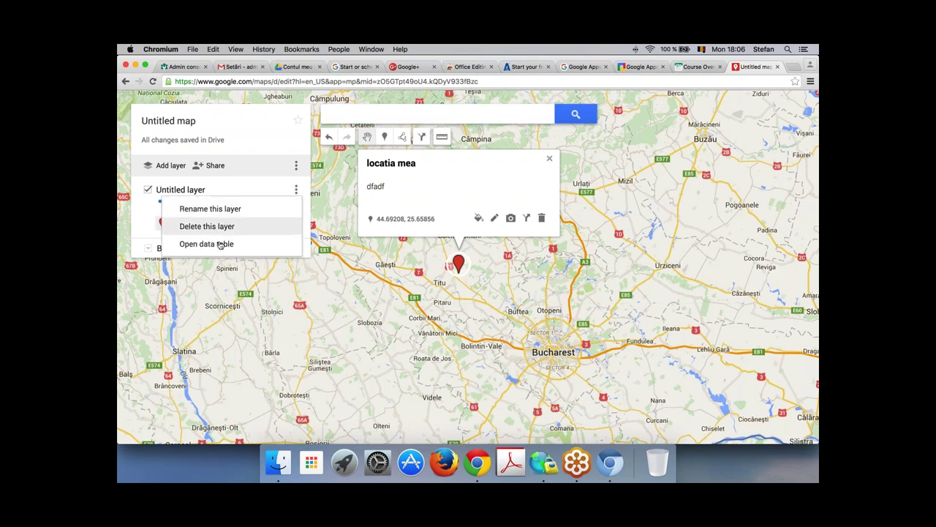
click(146, 238)
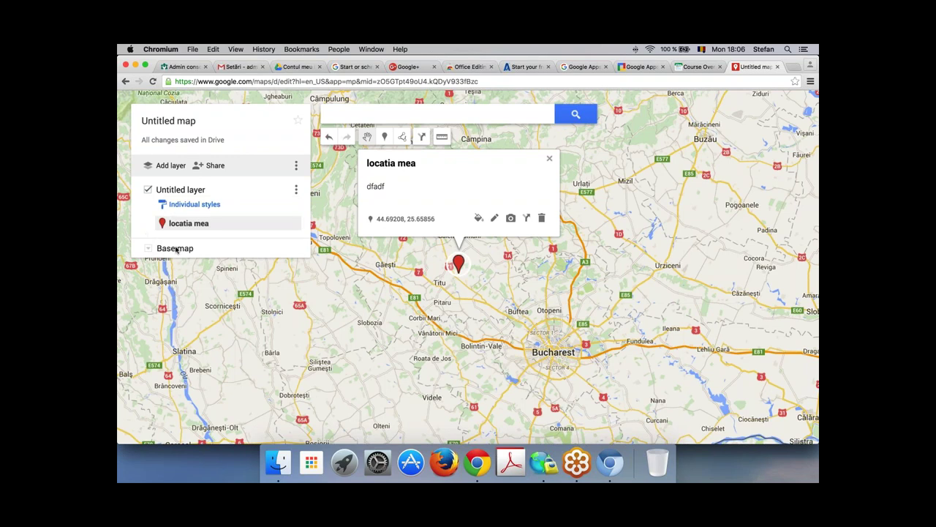